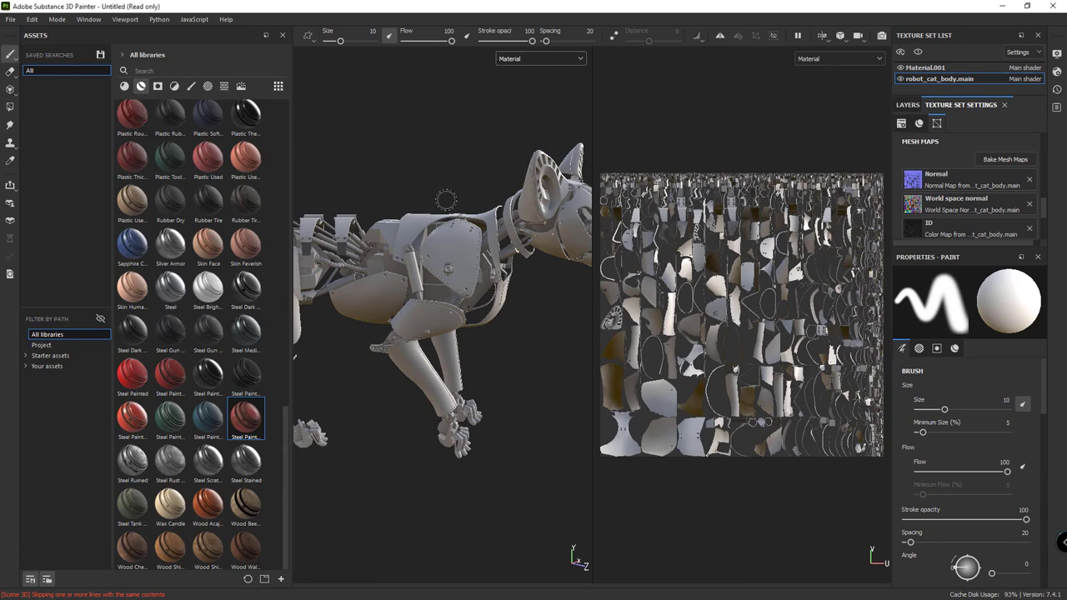
Step: Orbit and zoom the untextured robot cat to a high front view, then open the Start menu
mouse_move(461, 186)
left_mouse_down("alt")
mouse_move(438, 197)
mouse_move(481, 235)
mouse_move(412, 222)
mouse_move(443, 217)
left_mouse_up("alt")
scroll(437, 197, "down", 3)
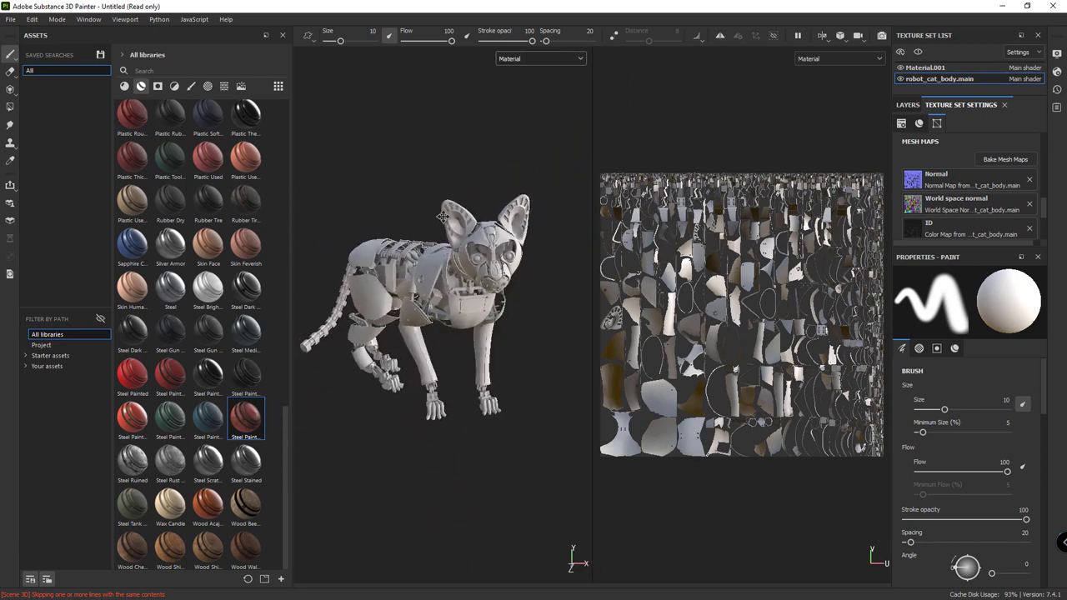
mouse_move(486, 260)
left_mouse_down("alt")
mouse_move(255, 310)
mouse_move(392, 251)
mouse_move(374, 308)
left_mouse_up("alt")
left_click_drag(409, 255, 404, 235, "alt")
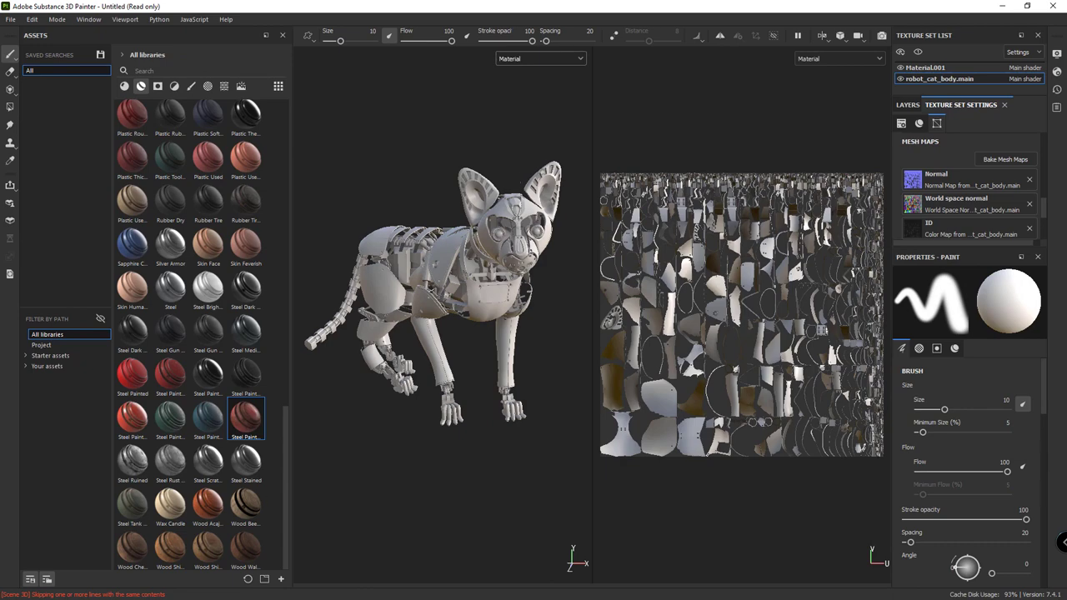
key("super")
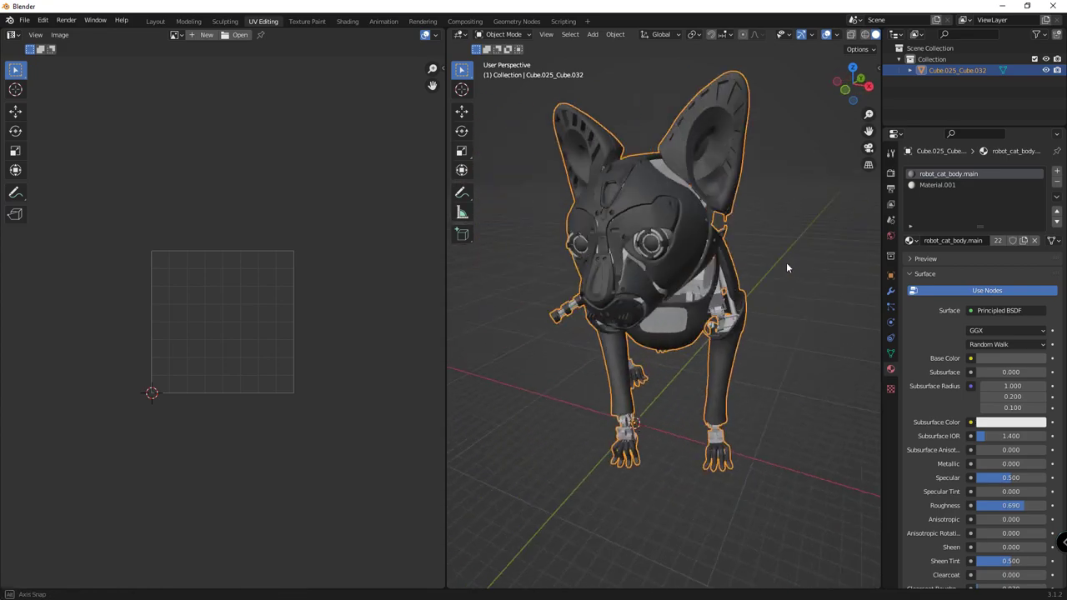
Step: In Blender, check which parts of the robot cat use the Material.001 slot
mouse_move(661, 224)
middle_mouse_down()
mouse_move(629, 256)
mouse_move(690, 231)
middle_mouse_up()
scroll(629, 256, "up", 5)
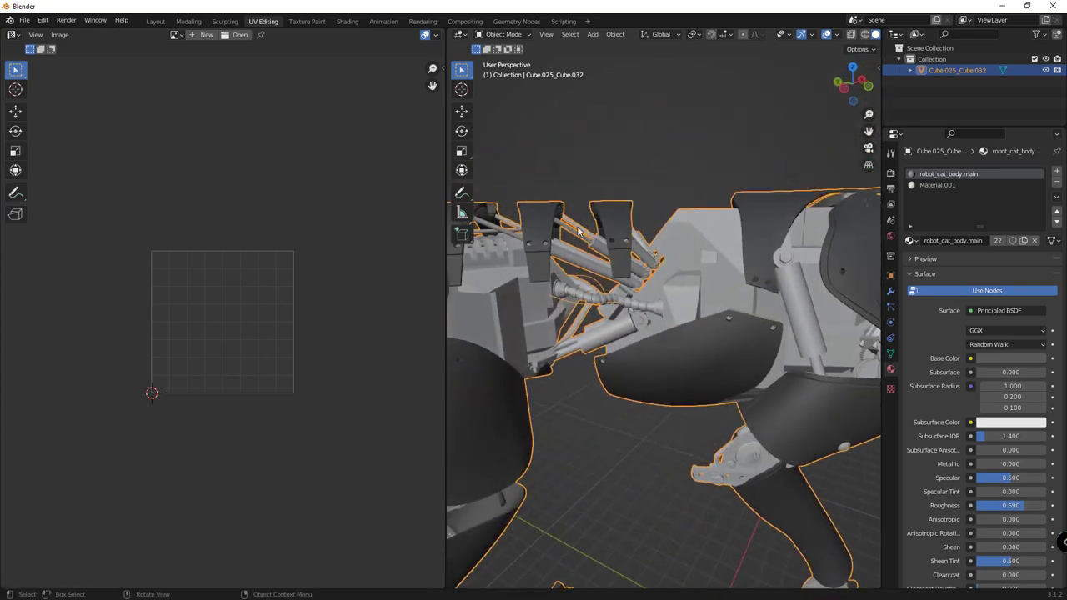
left_click(935, 185)
left_click(948, 173)
left_click(935, 185)
Step: Frame the whole cat in a front three-quarter view, then return to Substance 3D Painter
key("Home")
mouse_move(701, 167)
middle_mouse_down()
mouse_move(681, 187)
mouse_move(634, 185)
middle_mouse_up()
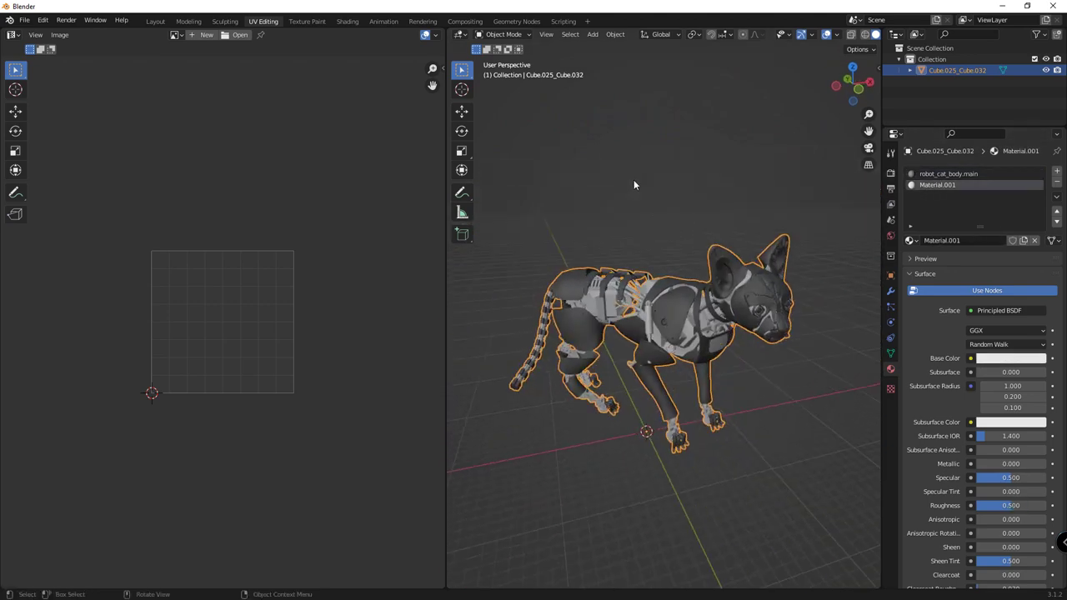
scroll(722, 273, "up", 5)
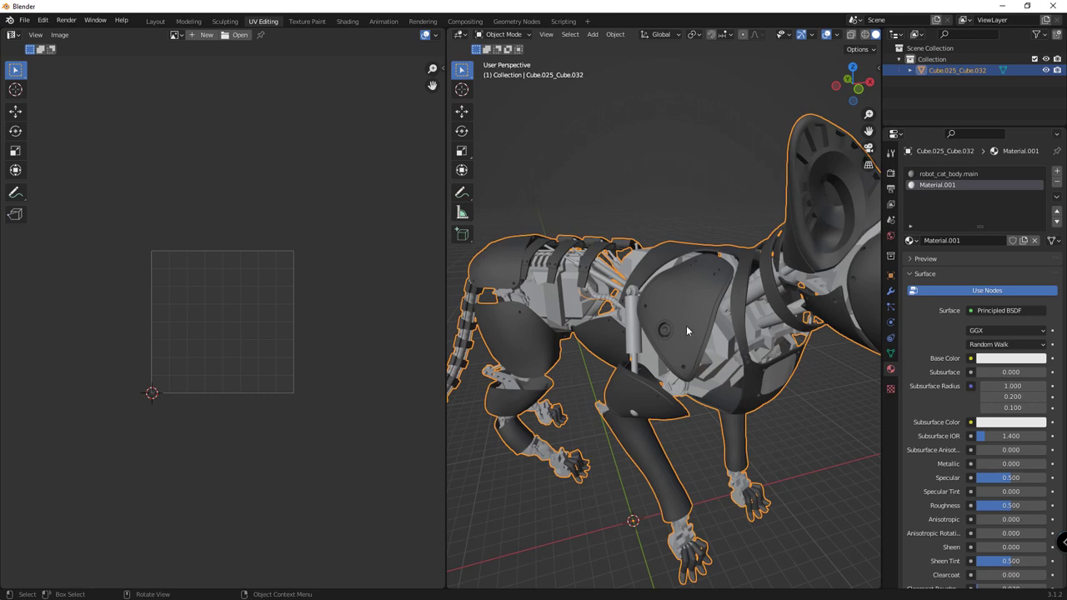
scroll(688, 273, "down", 5)
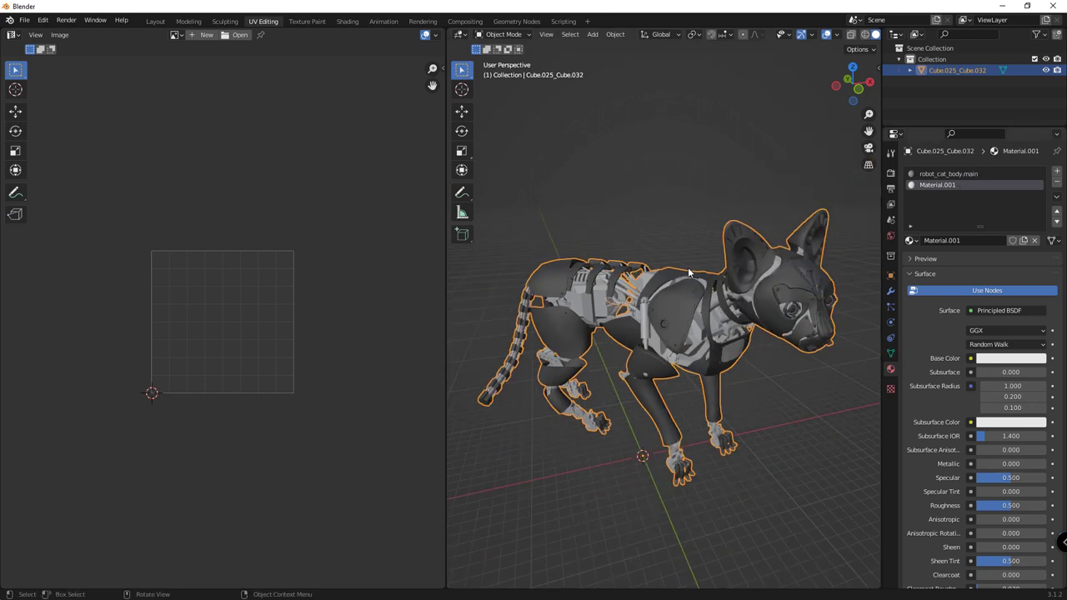
left_click(1003, 5)
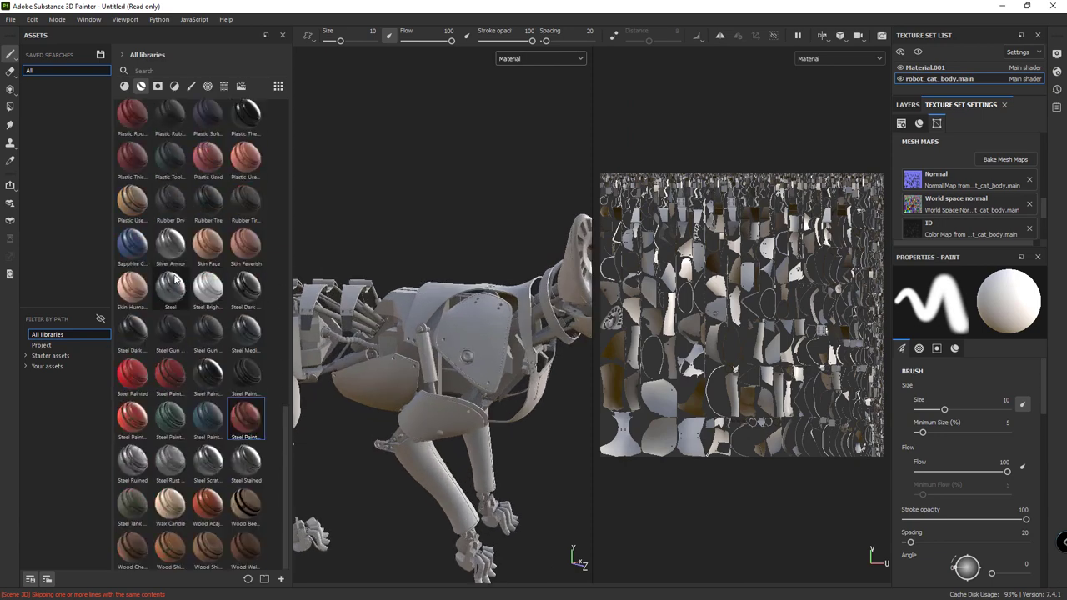
Step: Apply the Silver Armor material to the robot's Material.001 parts and check the result
mouse_move(172, 250)
left_mouse_down()
mouse_move(204, 278)
mouse_move(376, 337)
left_mouse_up()
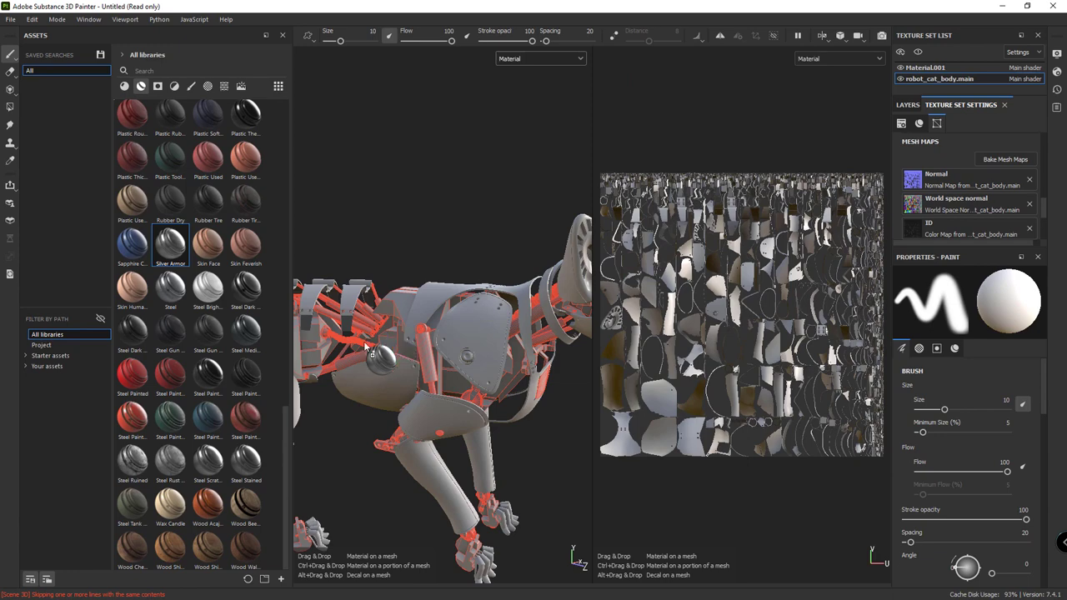
left_click_drag(375, 338, 363, 341)
scroll(363, 342, "down", 2)
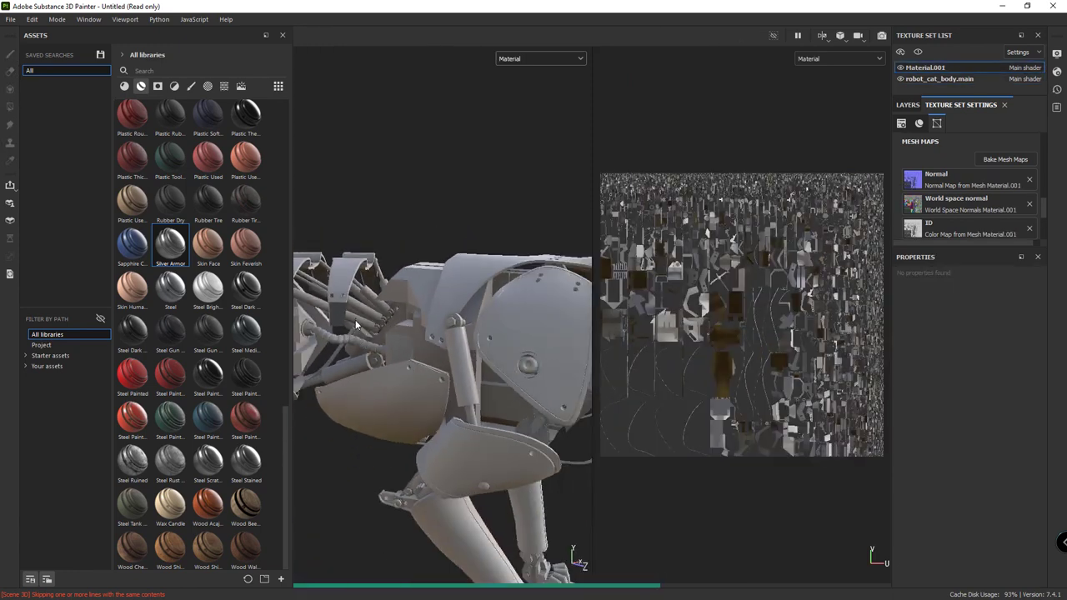
mouse_move(355, 319)
left_mouse_down("alt")
mouse_move(400, 340)
mouse_move(347, 275)
mouse_move(353, 323)
left_mouse_up("alt")
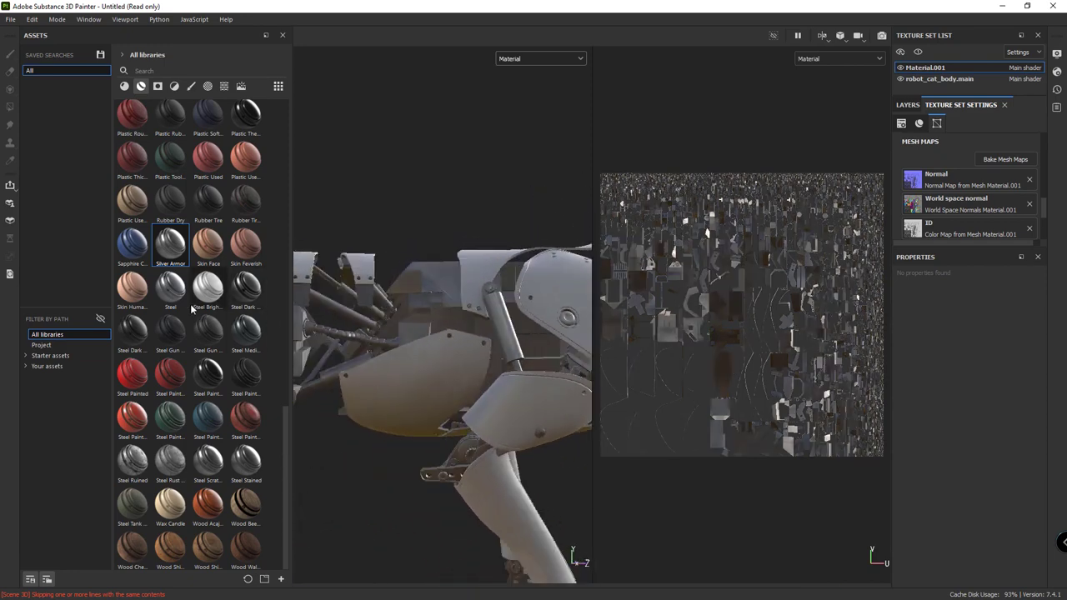
Step: Cover Material.001 with Steel and the robot body with Steel Medieval Stylized
key("1")
left_click_drag(170, 293, 354, 307)
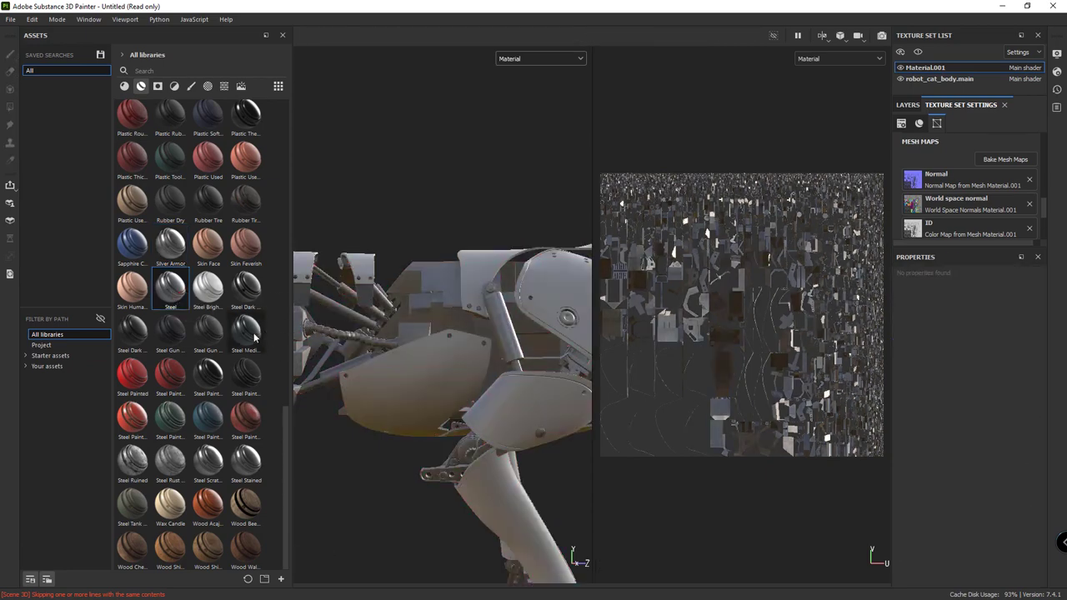
mouse_move(254, 336)
left_mouse_down()
mouse_move(444, 298)
mouse_move(447, 245)
mouse_move(384, 277)
mouse_move(437, 294)
mouse_move(353, 298)
mouse_move(457, 331)
mouse_move(444, 307)
left_mouse_up()
Step: Drop the red Steel Painted Worn material onto the cat's dark steel body
scroll(444, 307, "up", 4)
scroll(444, 307, "up", 3)
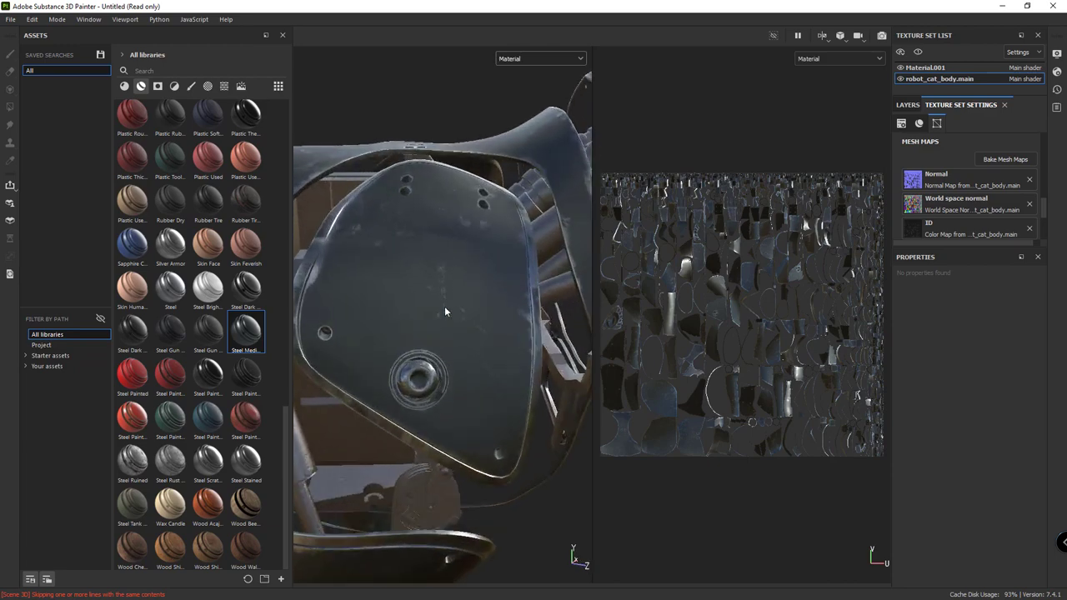
scroll(433, 265, "down", 2)
scroll(432, 265, "down", 2)
scroll(431, 264, "down", 2)
scroll(431, 264, "down", 1)
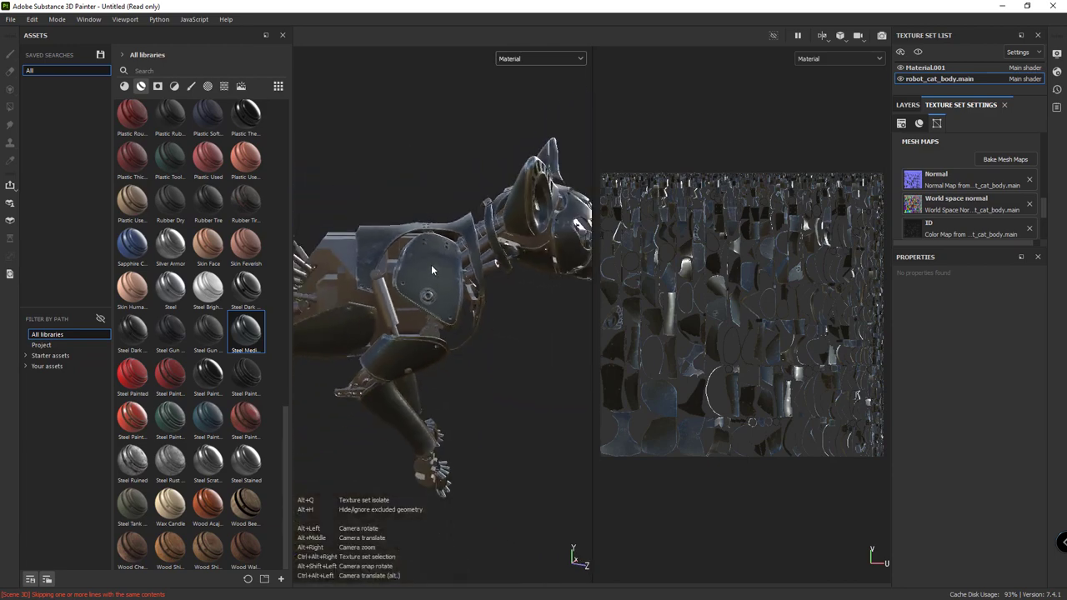
mouse_move(431, 264)
left_mouse_down("alt")
mouse_move(318, 309)
mouse_move(506, 215)
left_mouse_up("alt")
left_click_drag(246, 417, 470, 206)
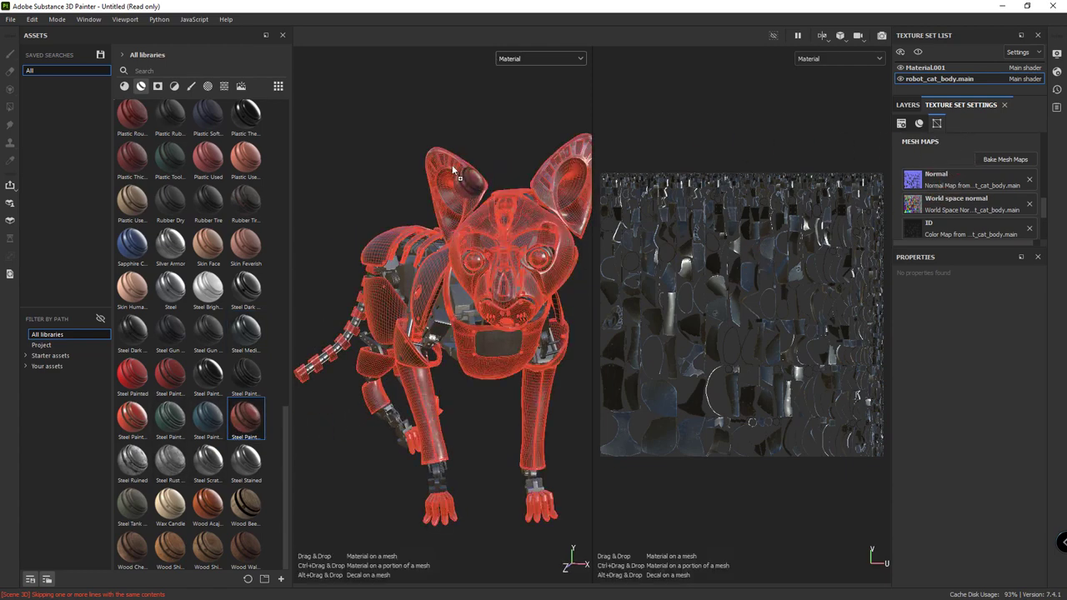
left_click_drag(470, 207, 804, 79)
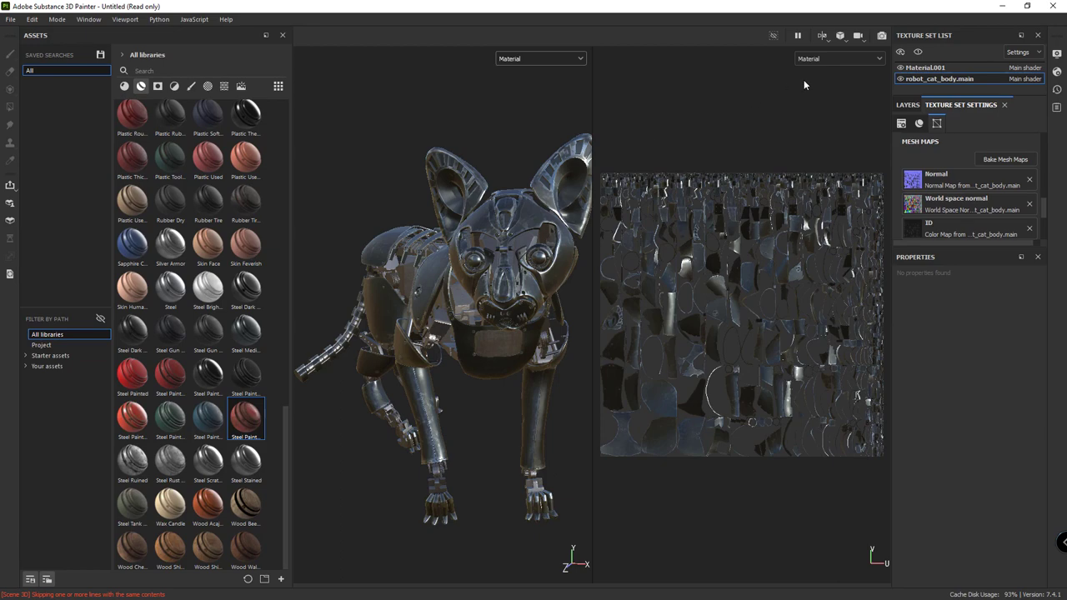
Step: Expand the Steel Painted Worn folder and move its Rust Stain layer to the top
left_click(909, 105)
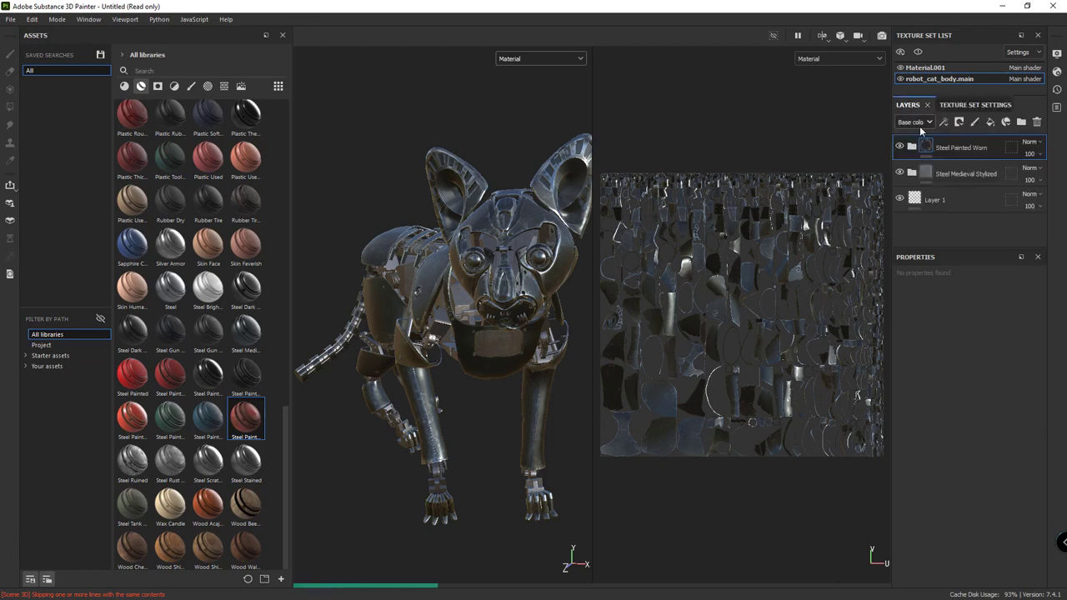
left_click(912, 148)
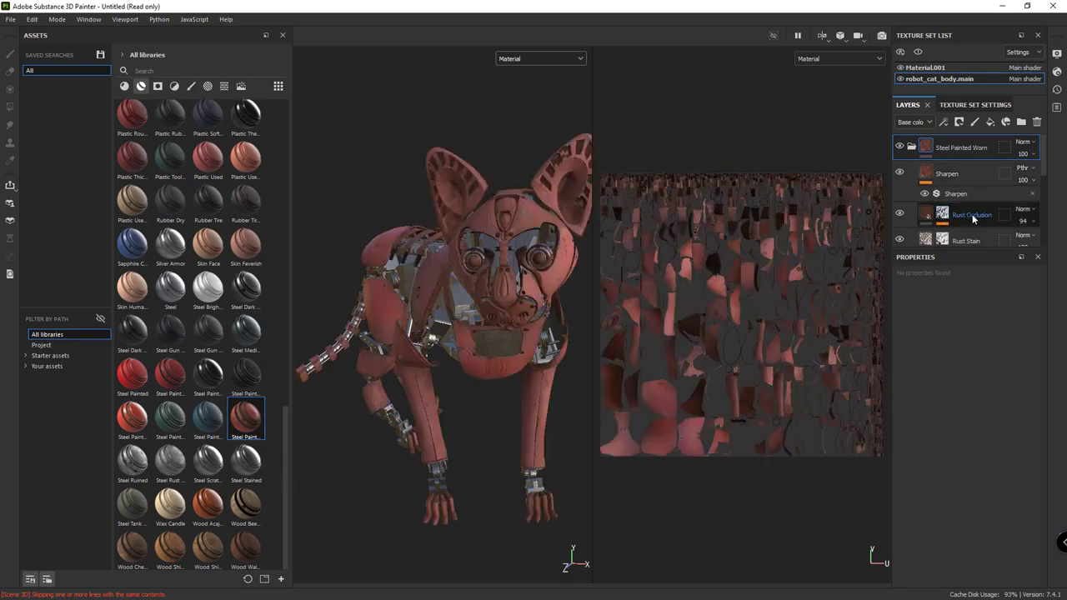
scroll(917, 215, "down", 1)
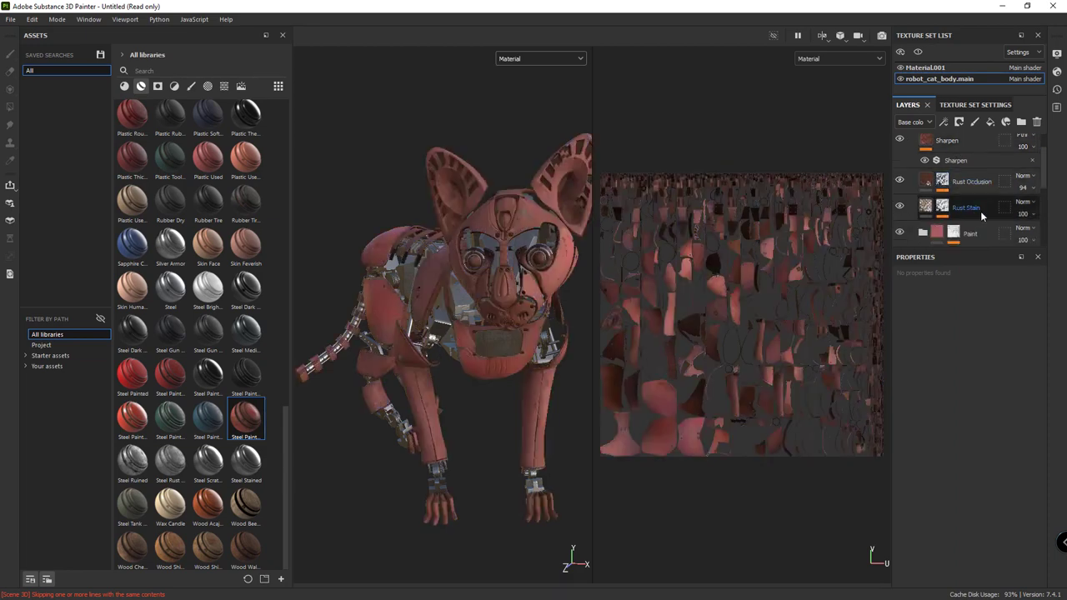
mouse_move(982, 216)
left_mouse_down()
mouse_move(964, 136)
mouse_move(949, 145)
left_mouse_up()
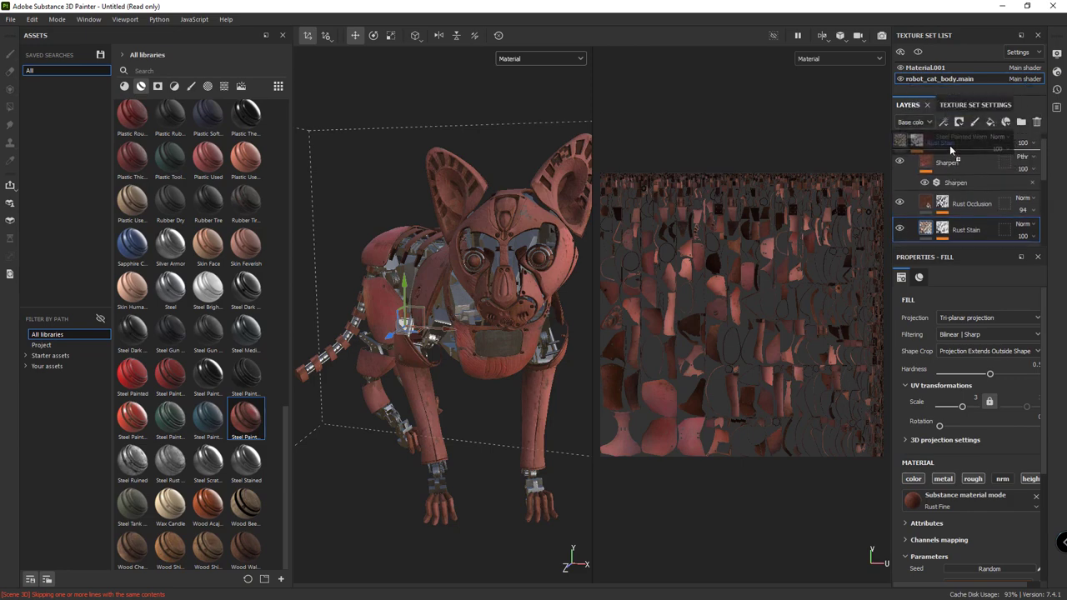
left_click_drag(949, 145, 947, 146)
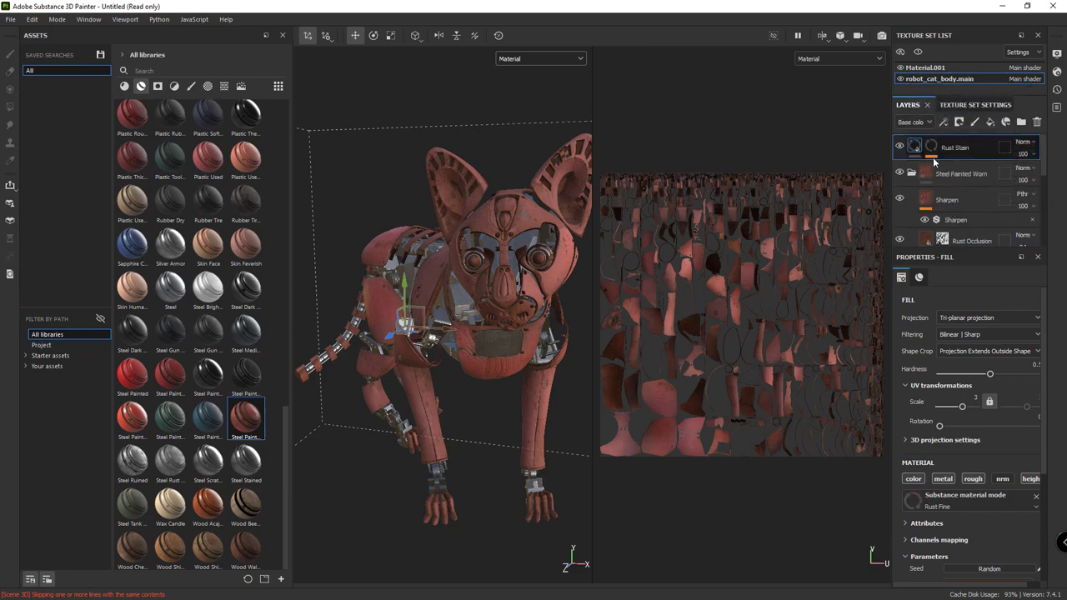
Step: Delete the Steel Painted Worn folder, leaving Rust Stain above Steel Medieval Stylized
left_click(943, 166)
scroll(578, 233, "up", 3)
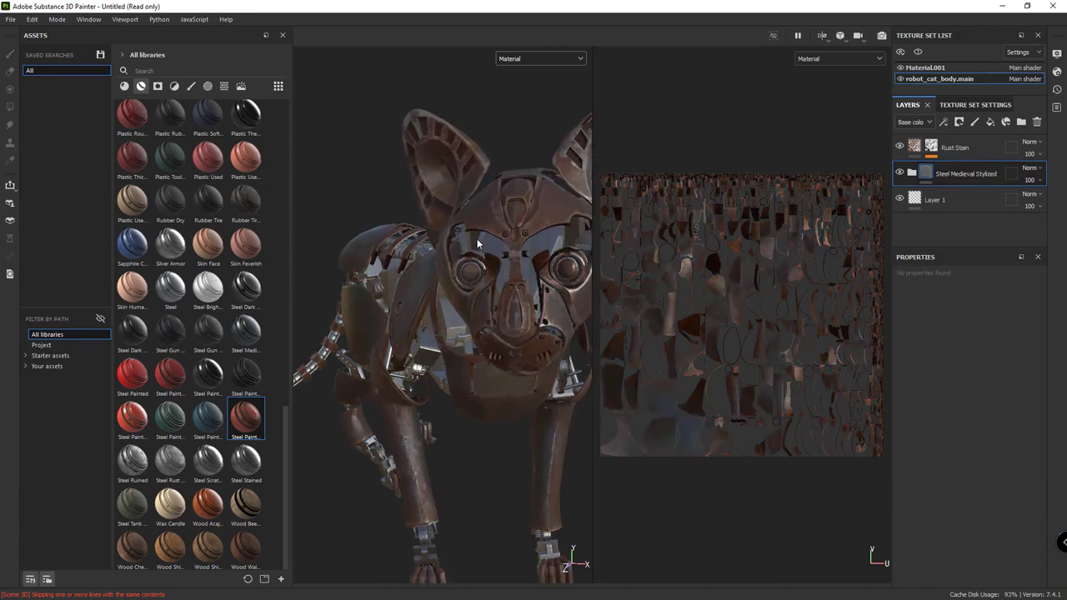
scroll(477, 243, "down", 2)
mouse_move(478, 243)
left_mouse_down("alt")
mouse_move(375, 309)
mouse_move(344, 277)
mouse_move(354, 276)
left_mouse_up("alt")
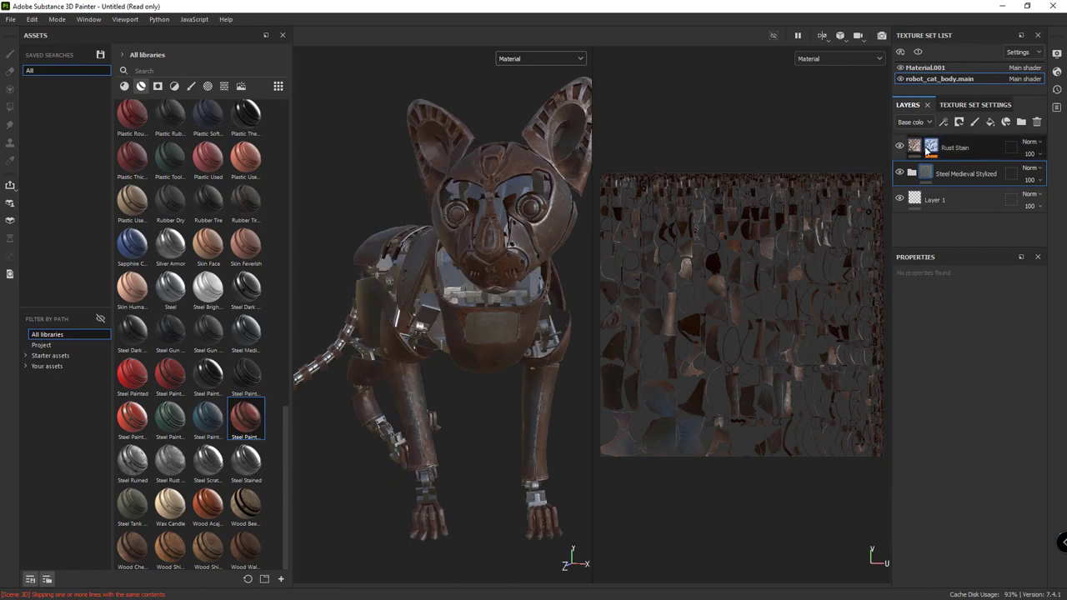
left_click(928, 150)
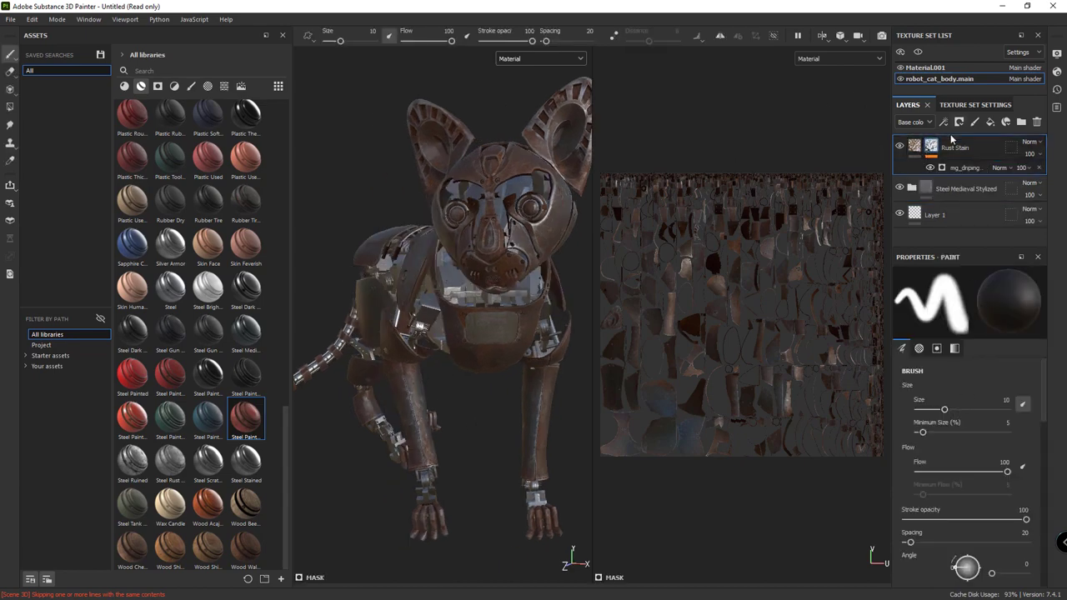
Step: Set the mg_driping mask generator to Rust Spreading 0.25 and Rust Contrast 0.55
left_click(965, 168)
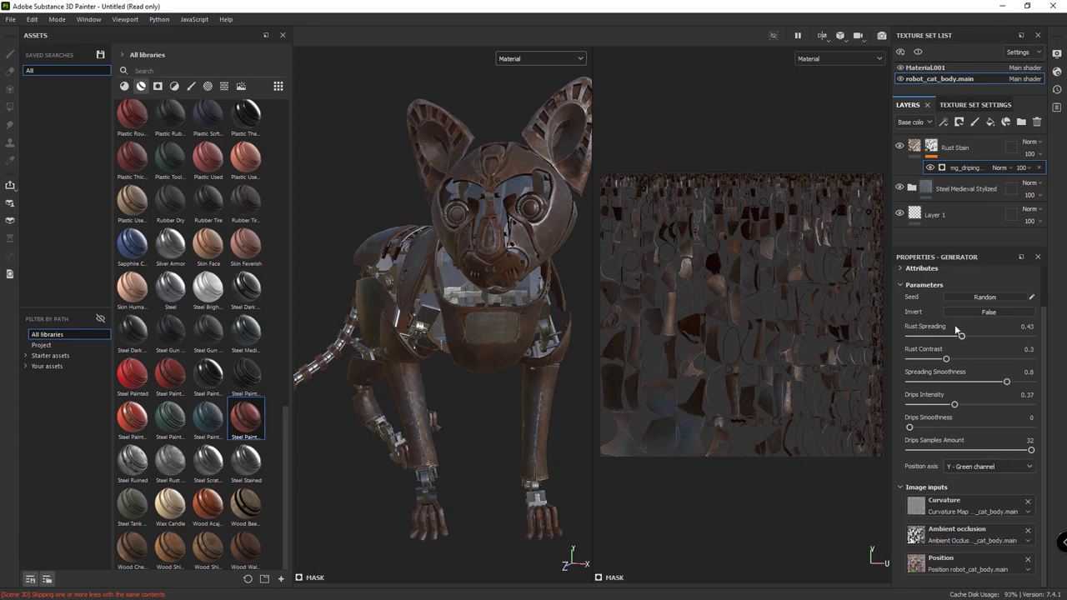
left_click_drag(948, 336, 941, 337)
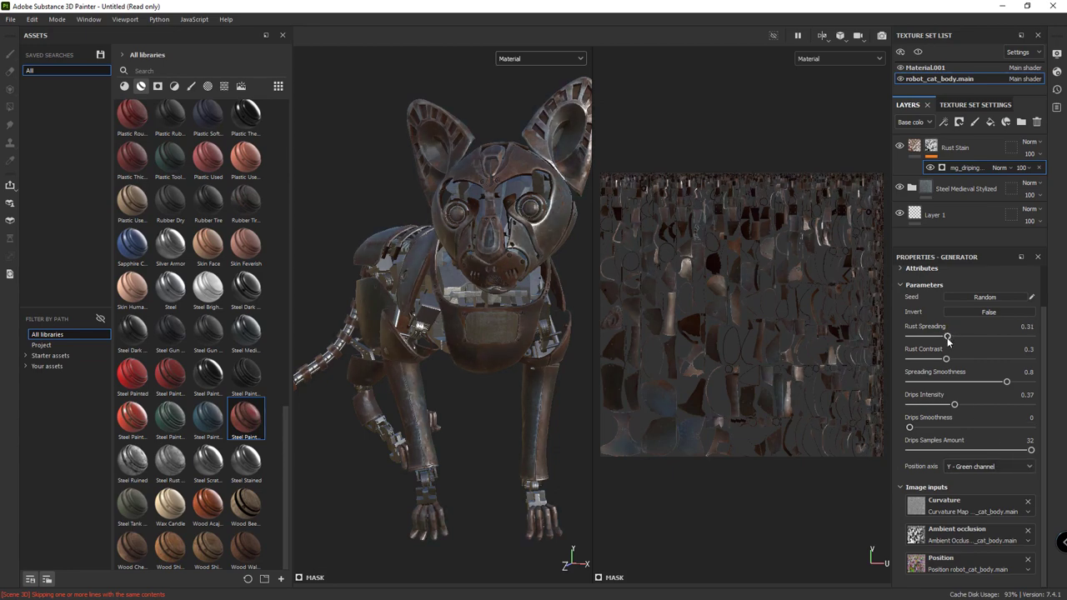
left_click_drag(981, 358, 1001, 358)
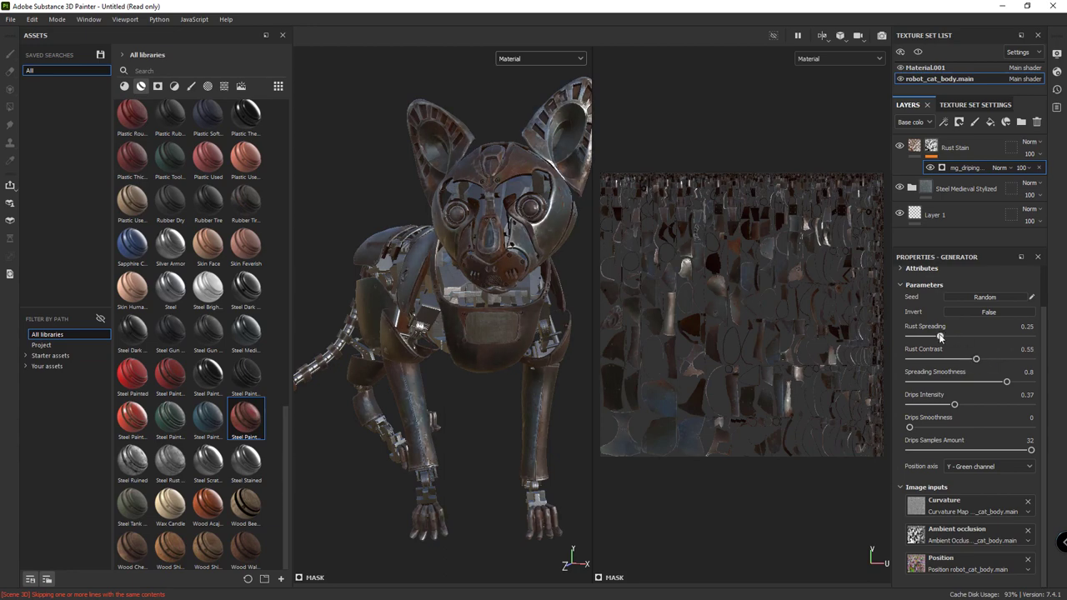
left_click_drag(948, 337, 941, 337)
mouse_move(550, 360)
left_mouse_down("alt")
mouse_move(544, 450)
mouse_move(557, 409)
mouse_move(421, 451)
mouse_move(432, 453)
left_mouse_up("alt")
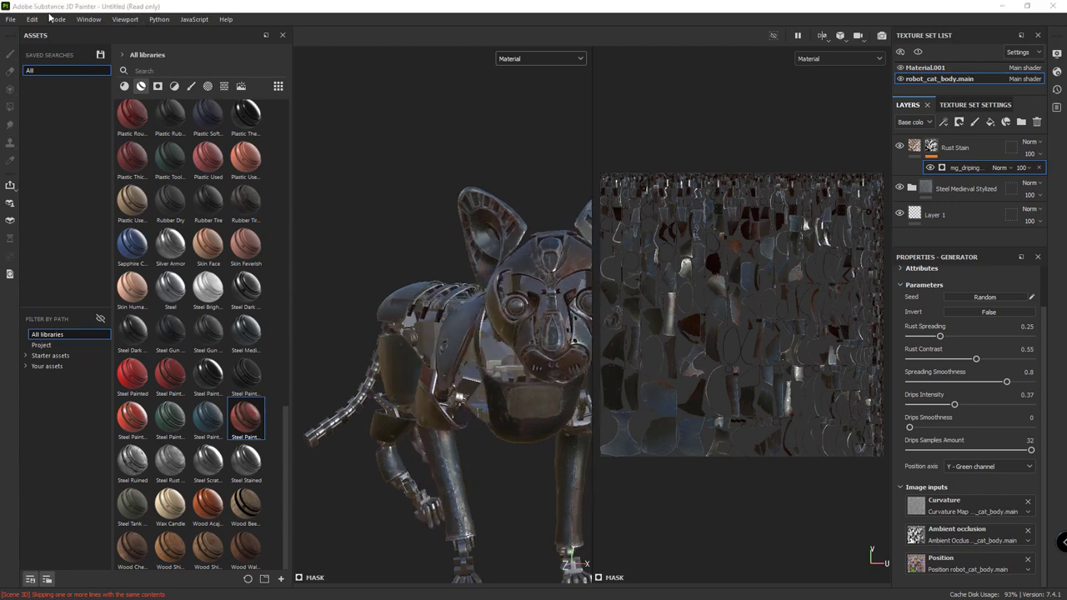
Step: Add a MatFx Rust Weathering filter layer on top of the layer stack
left_click(158, 86)
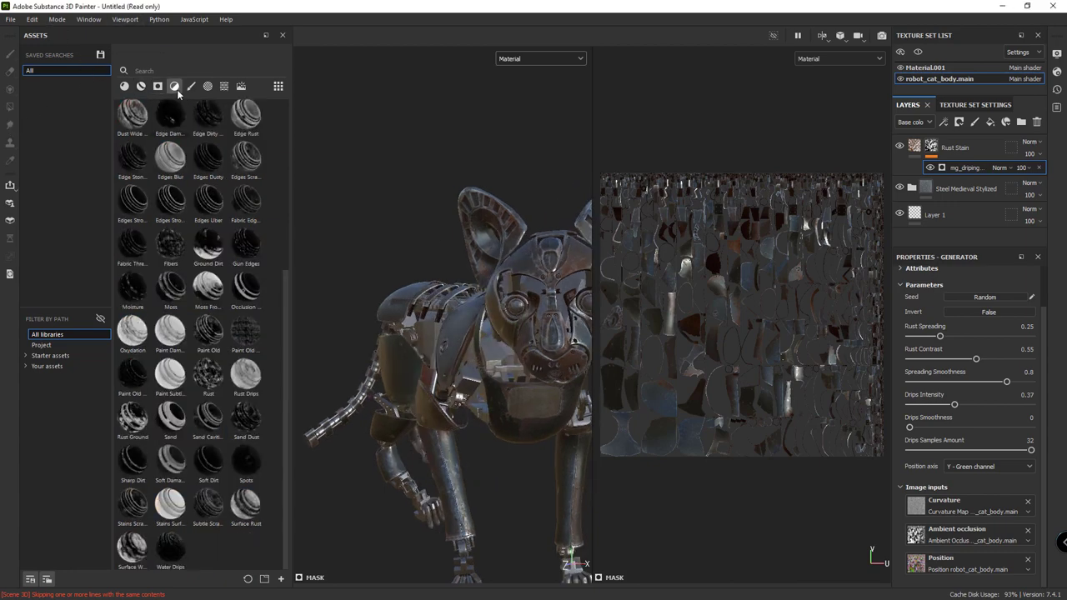
left_click(174, 85)
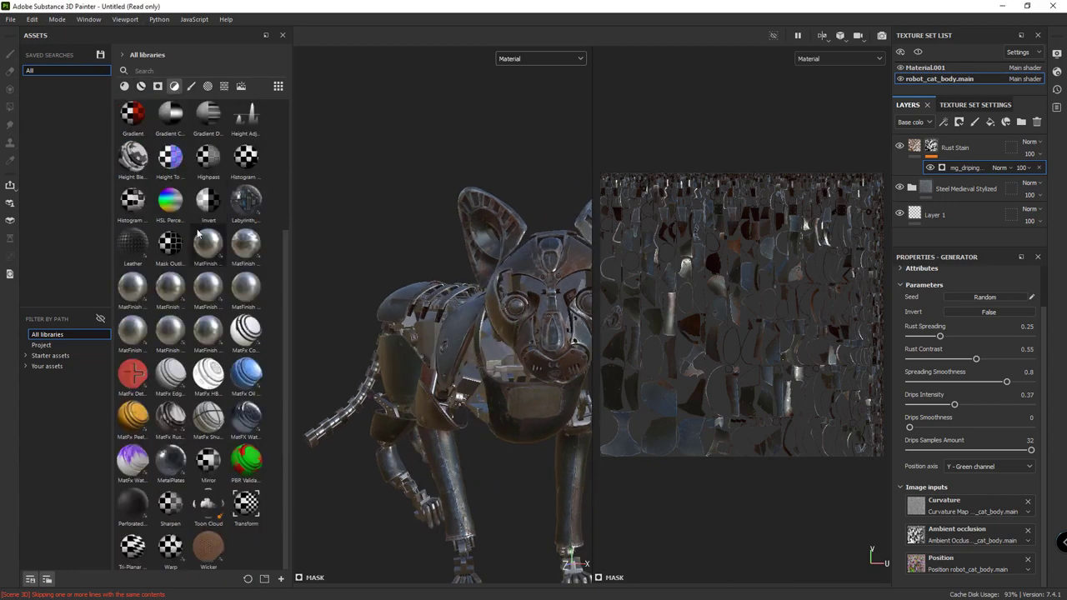
left_click(170, 417)
left_click_drag(1057, 73, 951, 149)
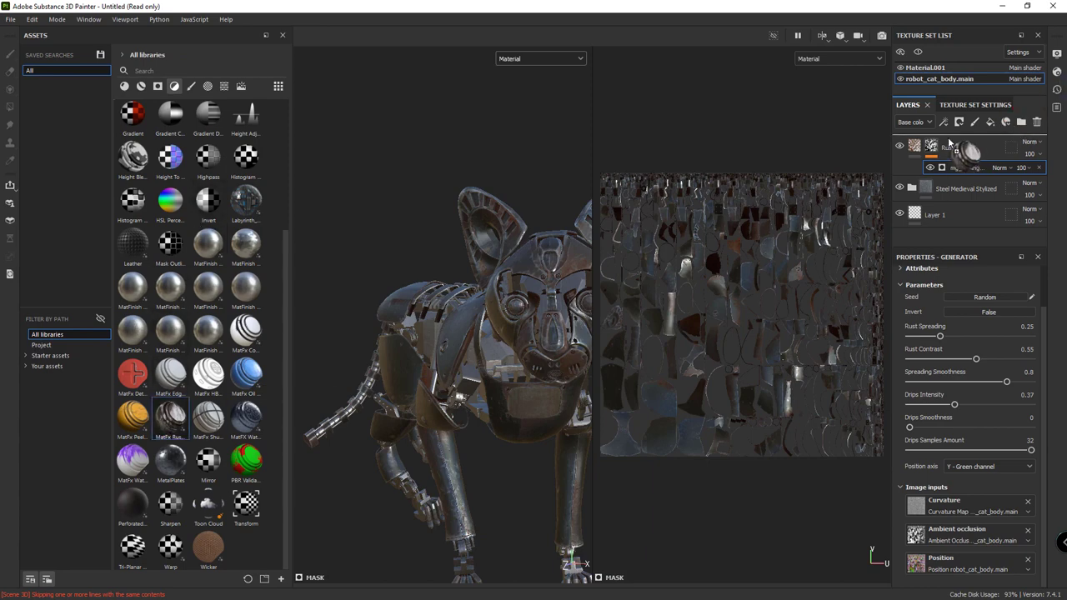
scroll(434, 292, "up", 3)
mouse_move(428, 291)
left_mouse_down("alt")
mouse_move(482, 256)
mouse_move(358, 310)
left_mouse_up("alt")
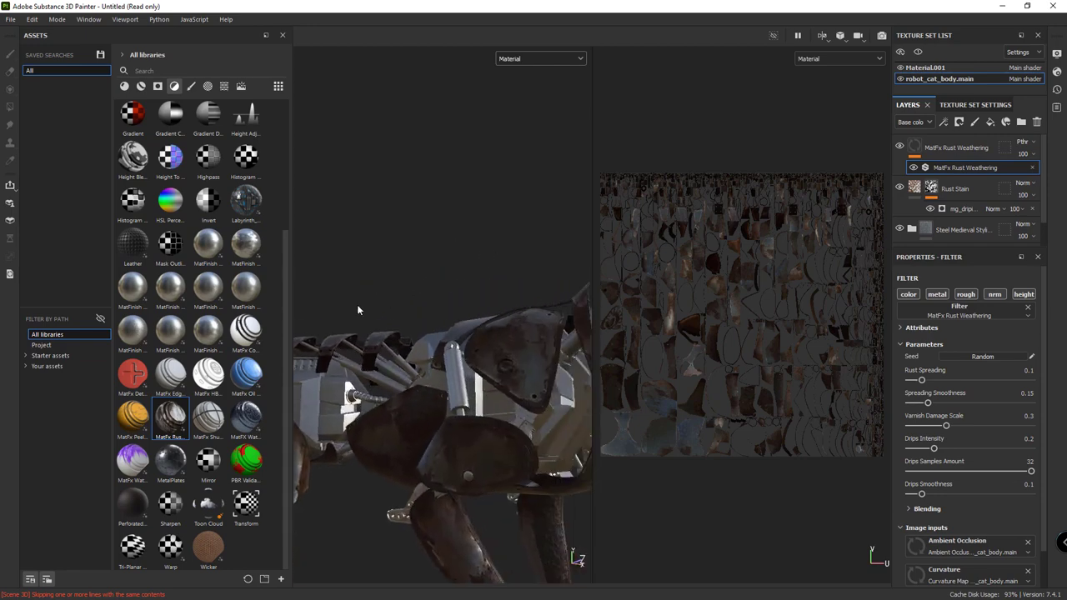
Step: Lower the Rust Weathering filter's Rust Spreading to 0.04 and inspect the cat's head
left_click(947, 150)
left_click(946, 170)
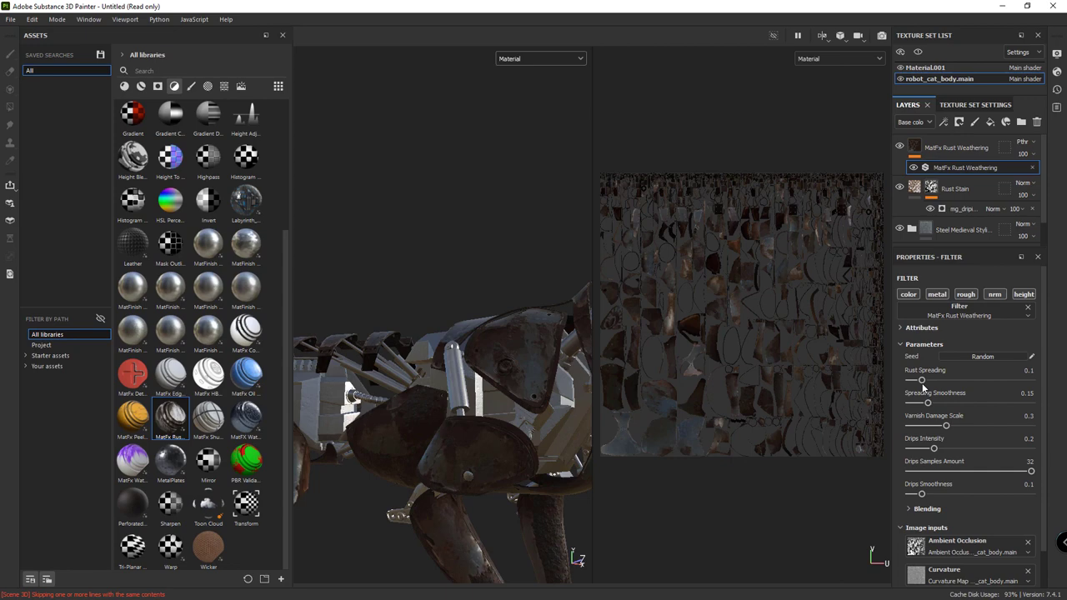
left_click_drag(916, 381, 913, 381)
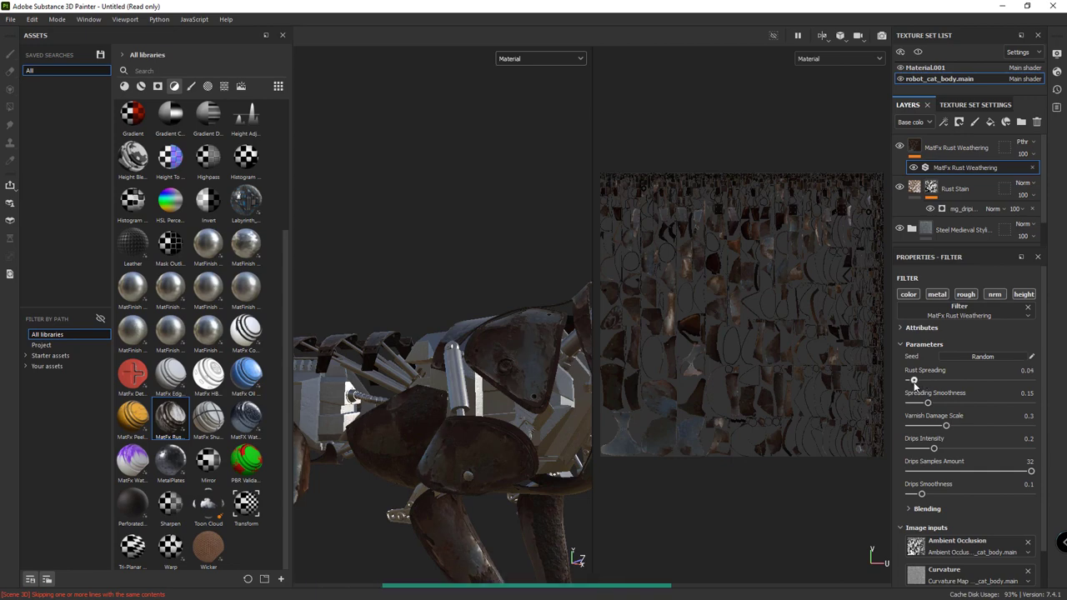
mouse_move(454, 329)
left_mouse_down("alt")
mouse_move(406, 324)
mouse_move(419, 326)
left_mouse_up("alt")
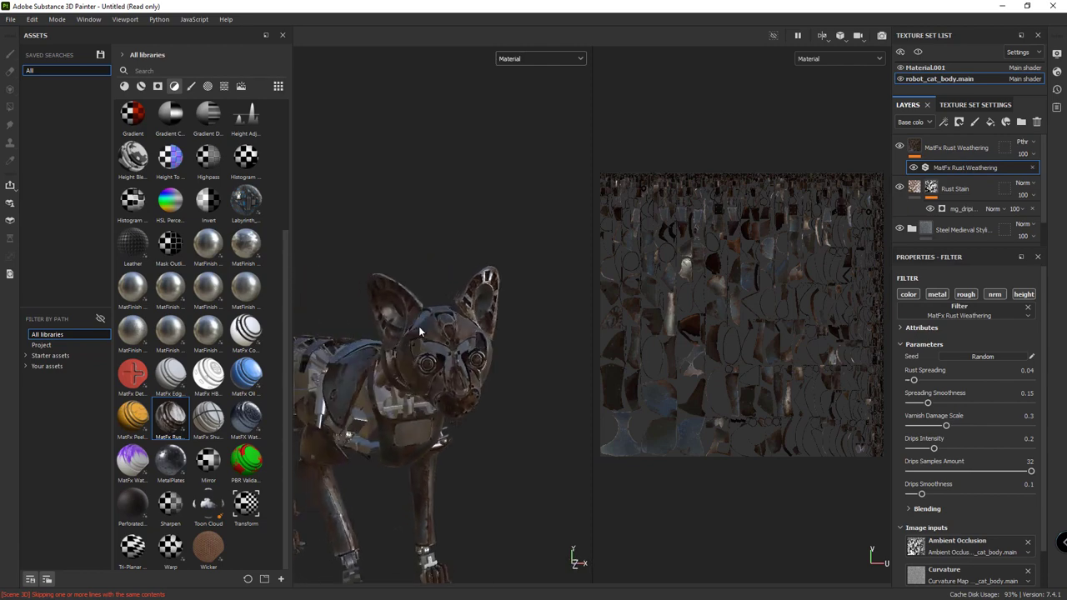
scroll(418, 326, "up", 2)
scroll(418, 326, "up", 3)
mouse_move(418, 343)
left_mouse_down("alt")
mouse_move(389, 293)
mouse_move(295, 348)
left_mouse_up("alt")
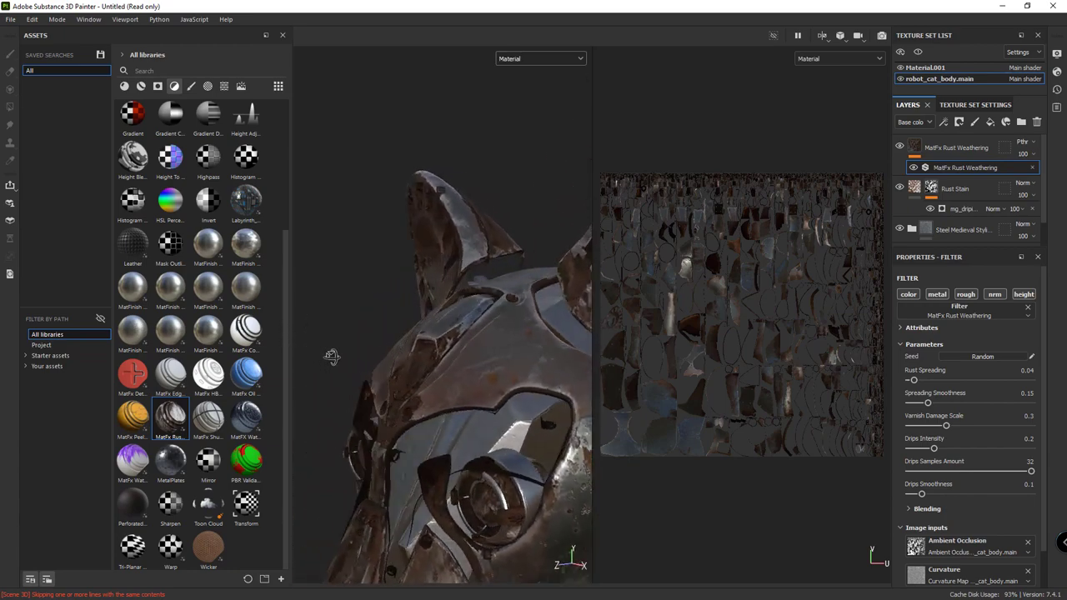
mouse_move(295, 348)
left_mouse_down("alt")
mouse_move(329, 331)
mouse_move(491, 358)
mouse_move(451, 334)
mouse_move(417, 336)
mouse_move(436, 317)
mouse_move(388, 295)
mouse_move(424, 310)
mouse_move(552, 299)
mouse_move(534, 303)
mouse_move(495, 265)
left_mouse_up("alt")
scroll(546, 300, "down", 5)
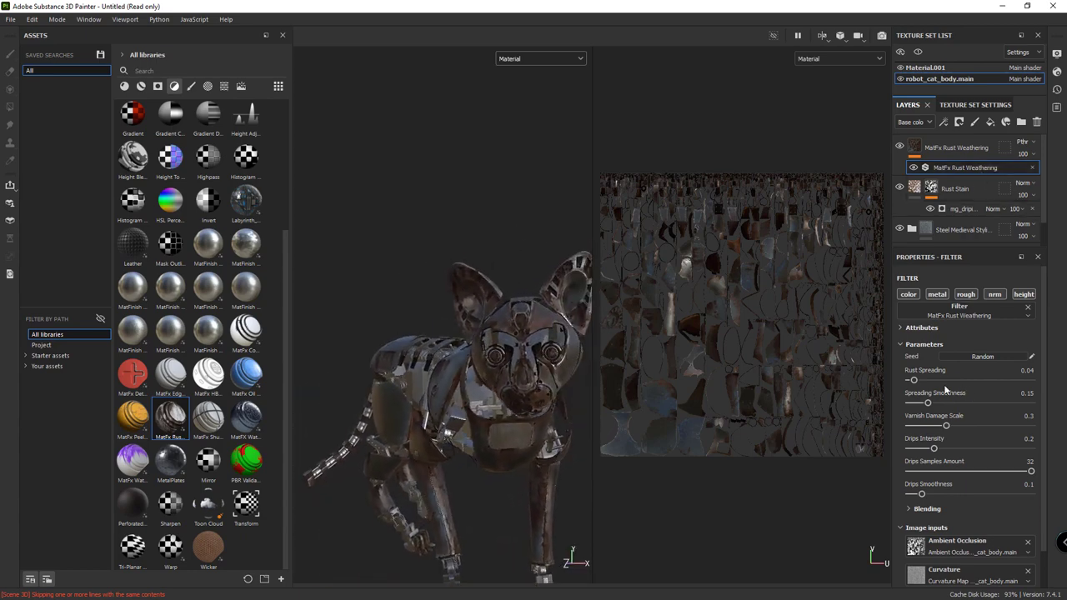
Step: Reduce Rust Spreading to 0.022, then add a MatFX Water Drops filter above it
left_click_drag(912, 381, 910, 381)
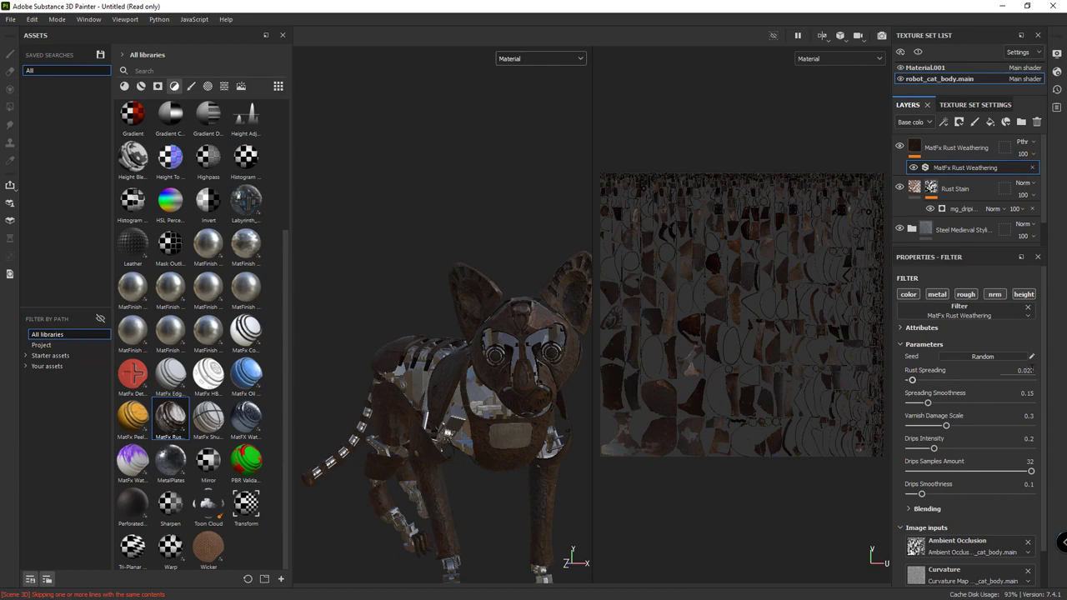
mouse_move(393, 323)
left_mouse_down("alt")
mouse_move(406, 370)
mouse_move(392, 391)
left_mouse_up("alt")
mouse_move(246, 416)
left_mouse_down()
mouse_move(982, 137)
mouse_move(967, 142)
left_mouse_up()
mouse_move(411, 371)
left_mouse_down("alt")
mouse_move(466, 360)
mouse_move(442, 367)
left_mouse_up("alt")
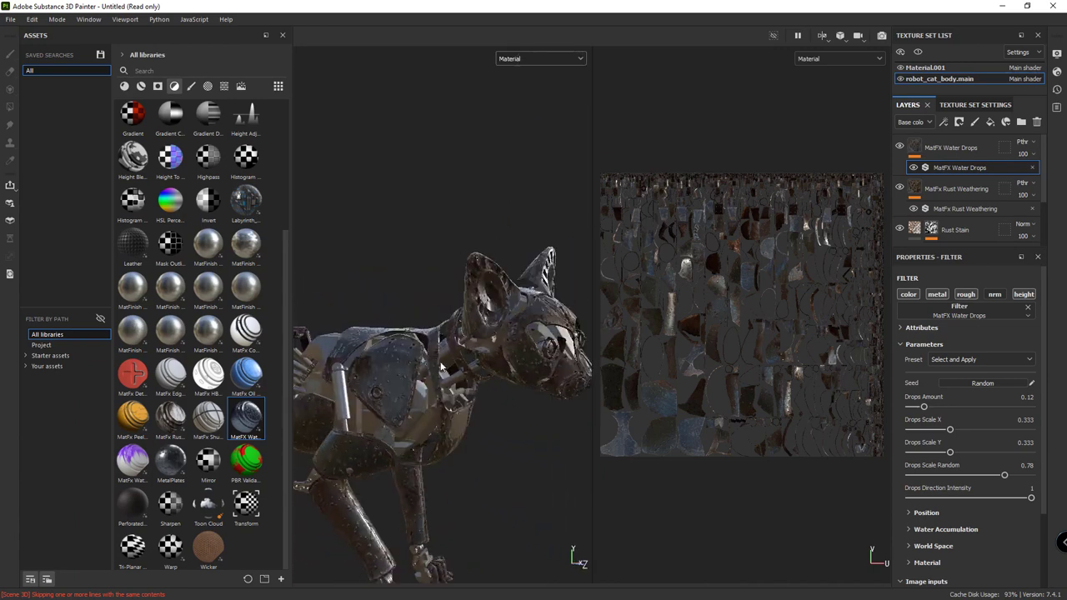
Step: Undo the MatFX Water Drops filter layer
key("ctrl+z")
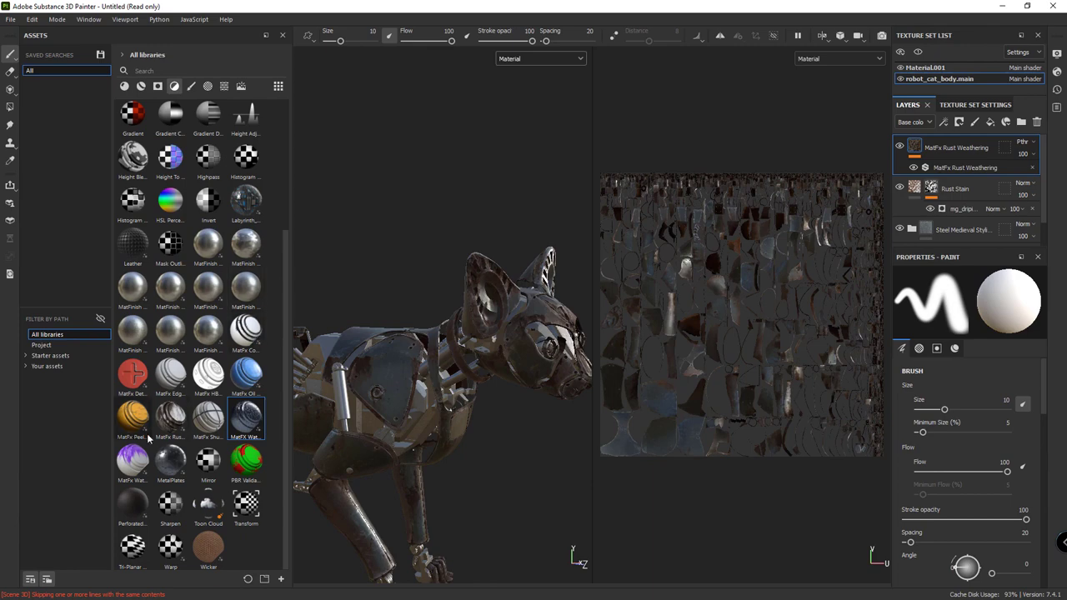
scroll(209, 275, "up", 3)
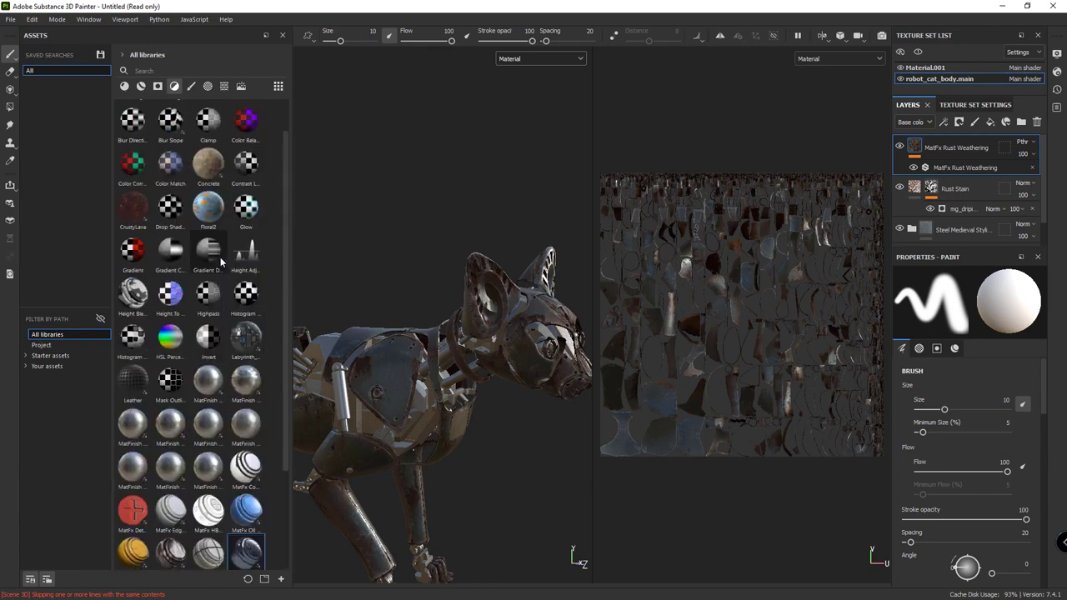
scroll(220, 261, "up", 1)
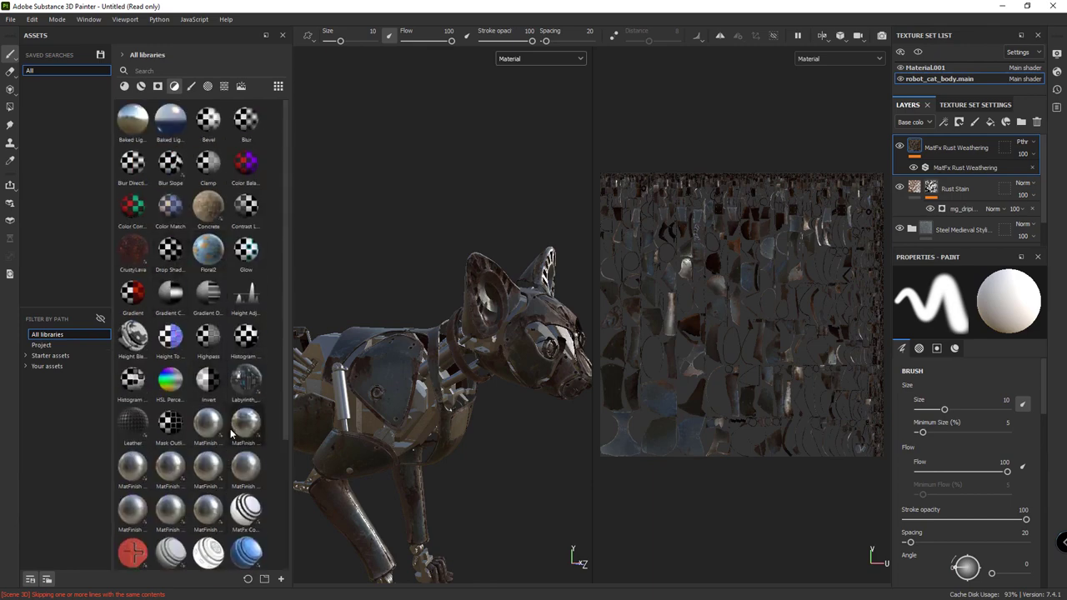
scroll(224, 433, "down", 4)
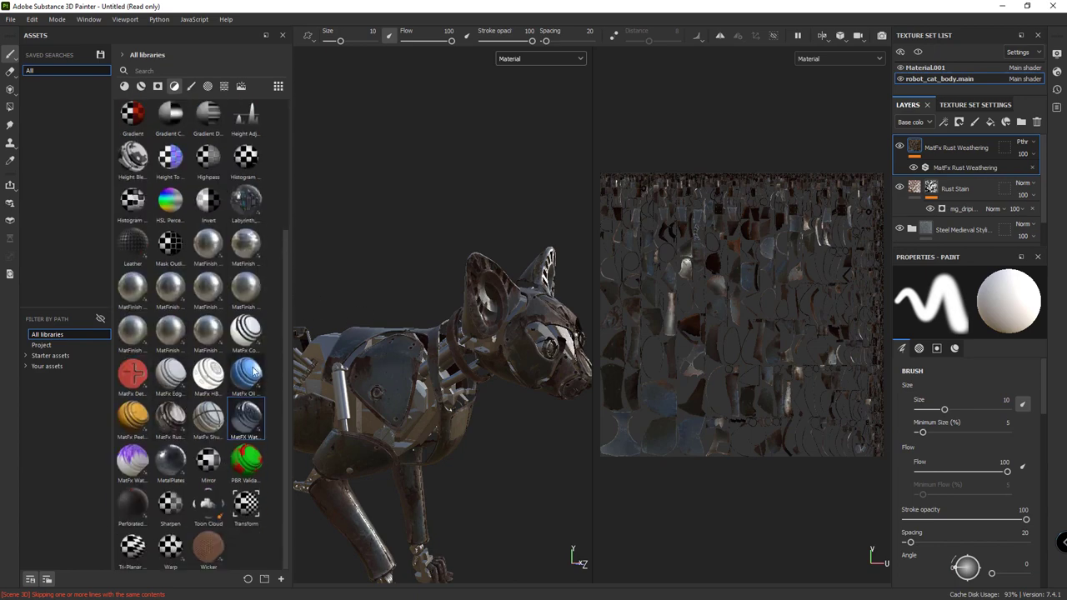
mouse_move(246, 551)
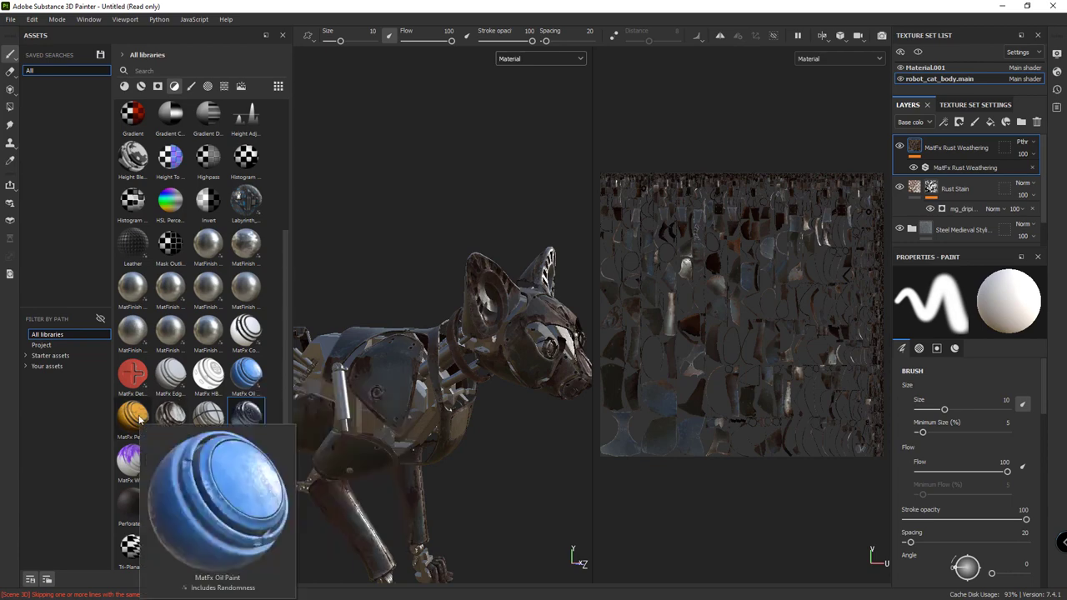
Step: Try a MatFx Peeling Paint filter on the body, then undo it
mouse_move(133, 414)
left_mouse_down()
mouse_move(775, 277)
mouse_move(916, 142)
left_mouse_up()
scroll(398, 375, "up", 5)
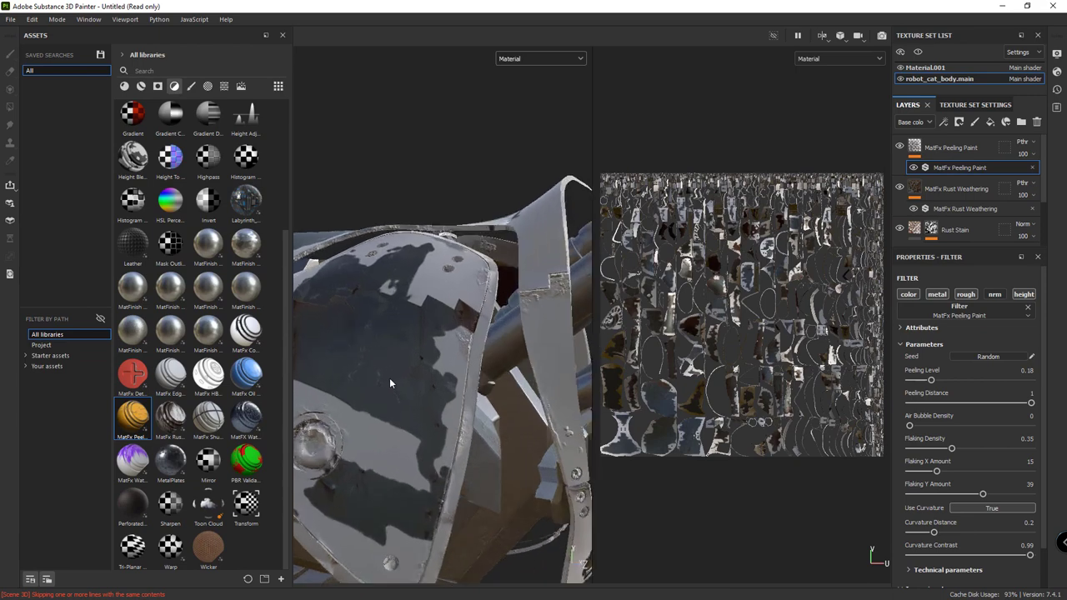
mouse_move(389, 377)
left_mouse_down("alt")
mouse_move(489, 358)
mouse_move(439, 386)
left_mouse_up("alt")
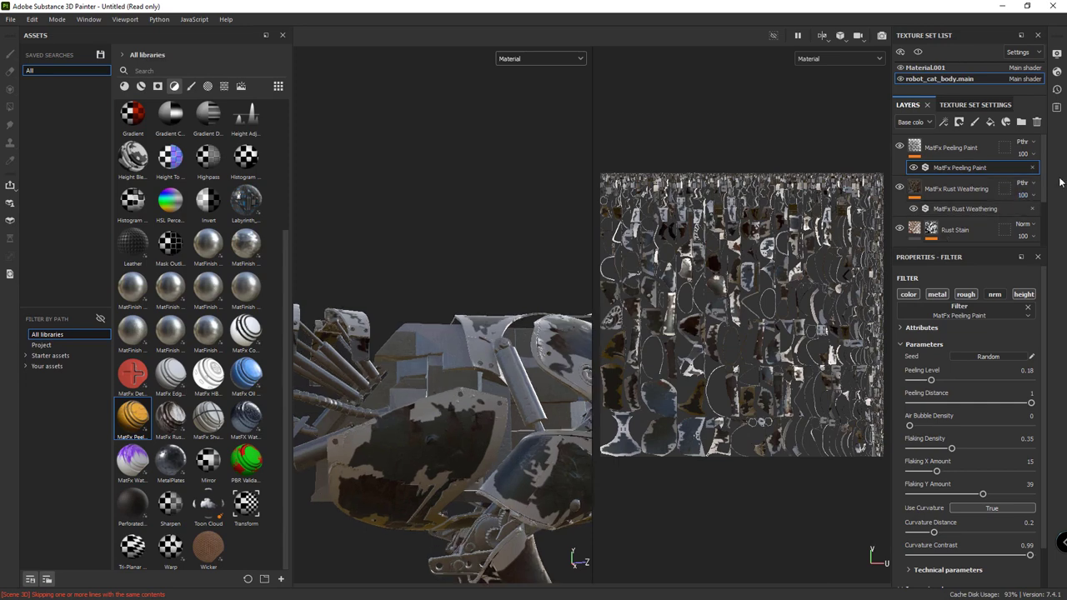
key("ctrl+z")
key("ctrl+z")
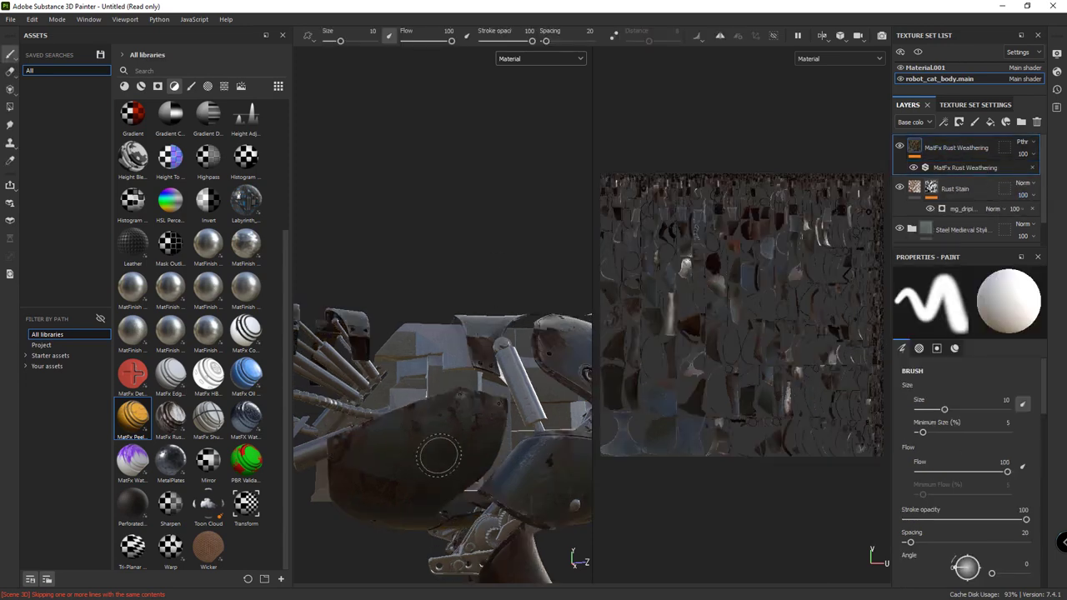
Step: Add the Steel Painted Scraped Dirty smart material and expand it to show its Dirt layer
left_click(125, 86)
left_click(141, 86)
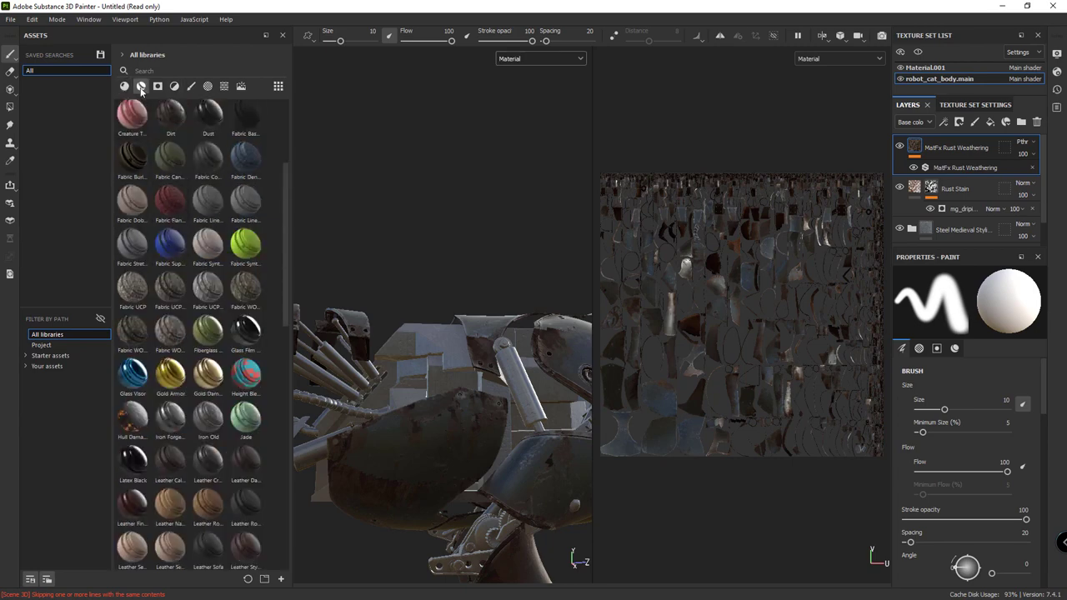
scroll(227, 405, "down", 5)
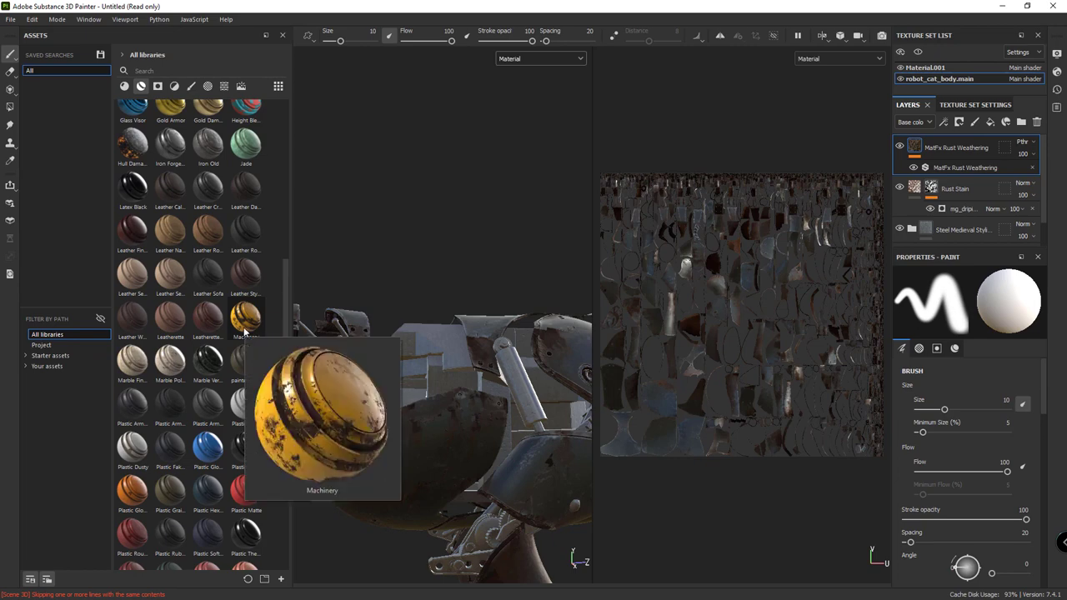
scroll(205, 455, "down", 5)
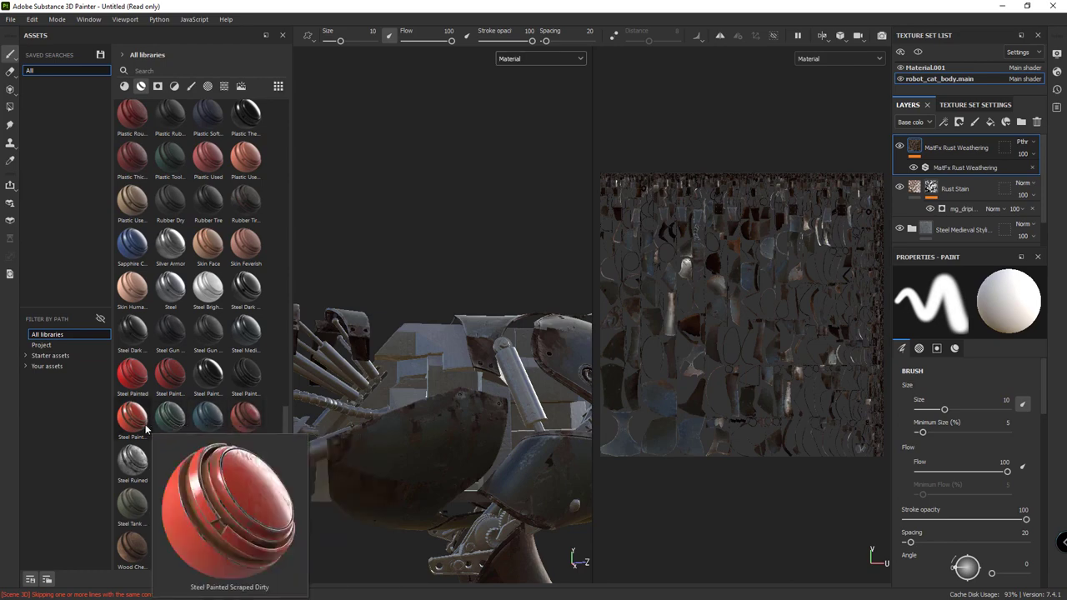
mouse_move(137, 402)
left_mouse_down()
mouse_move(930, 135)
mouse_move(917, 143)
left_mouse_up()
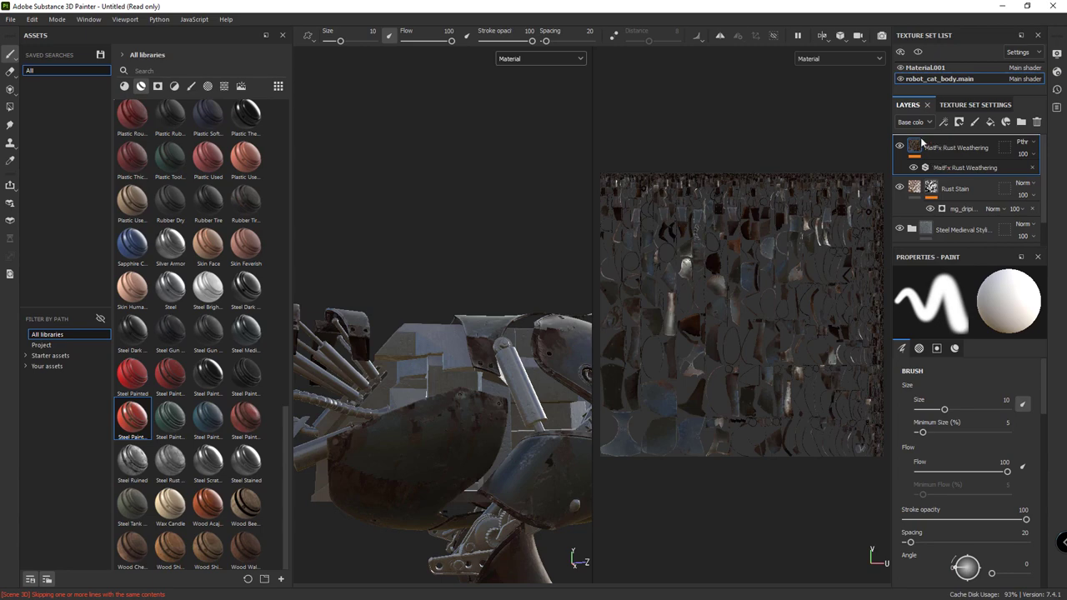
left_click(911, 147)
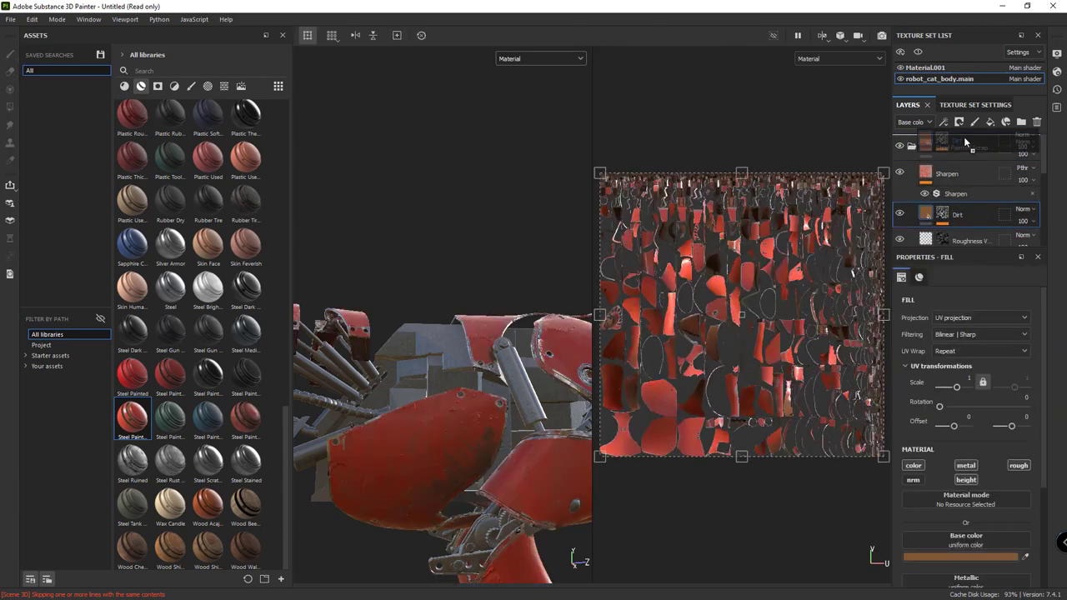
scroll(961, 151, "down", 2)
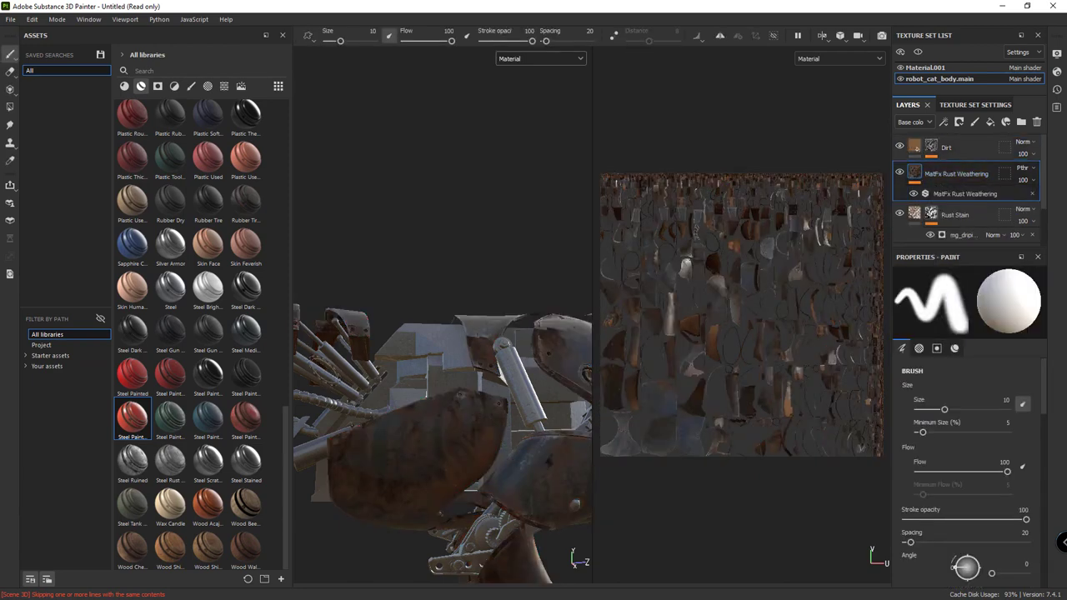
Step: Set the Dirt layer's opacity from 100 to 35 and check the softened grime
left_click_drag(332, 360, 340, 463, "alt")
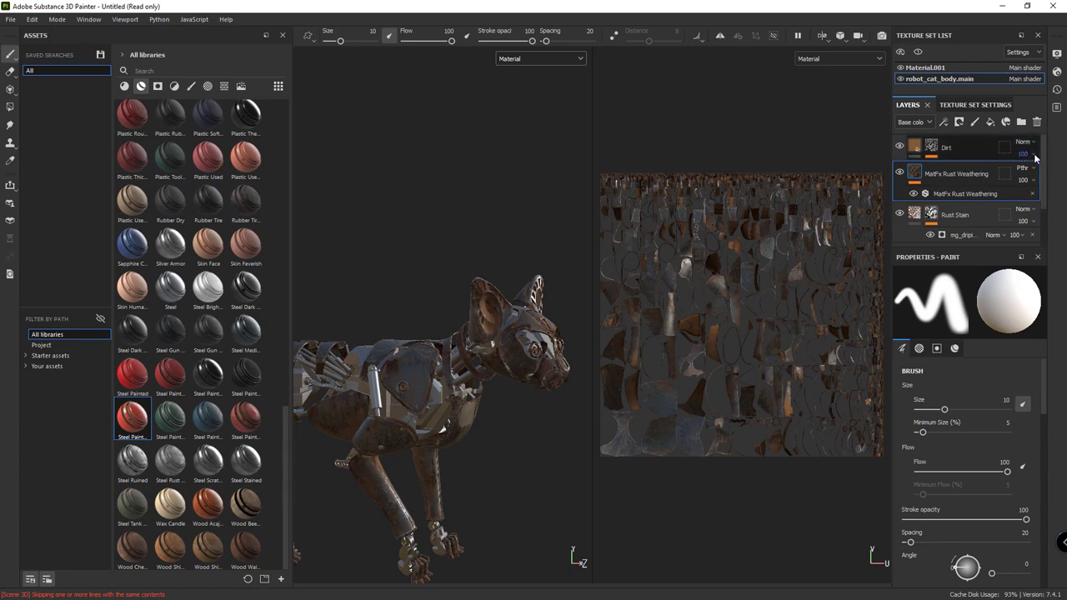
left_click_drag(1038, 173, 1029, 172)
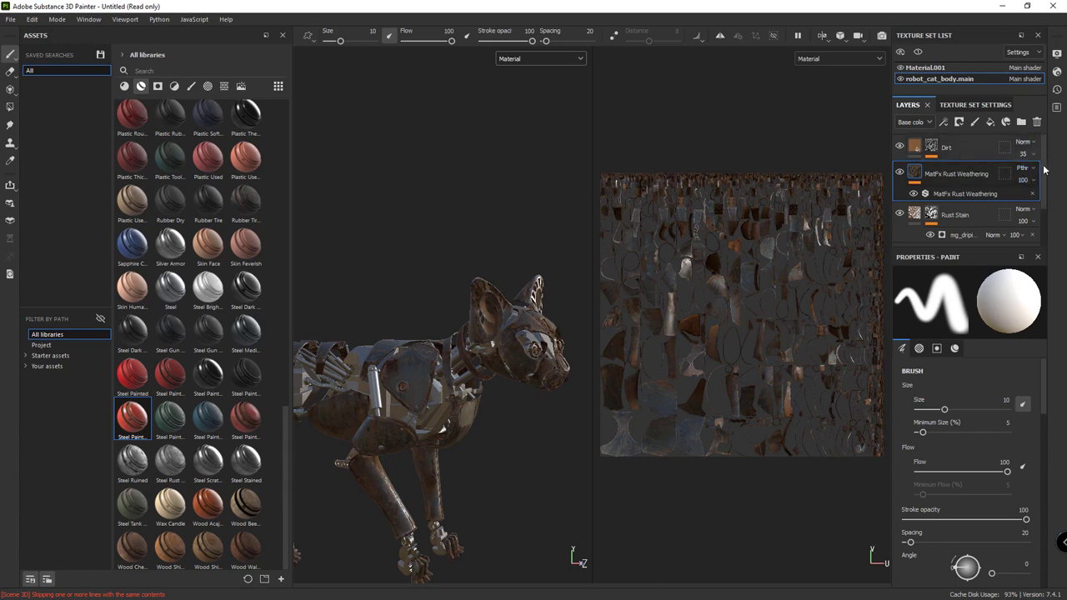
scroll(500, 305, "up", 3)
mouse_move(392, 284)
left_mouse_down("alt")
mouse_move(392, 247)
mouse_move(390, 270)
left_mouse_up("alt")
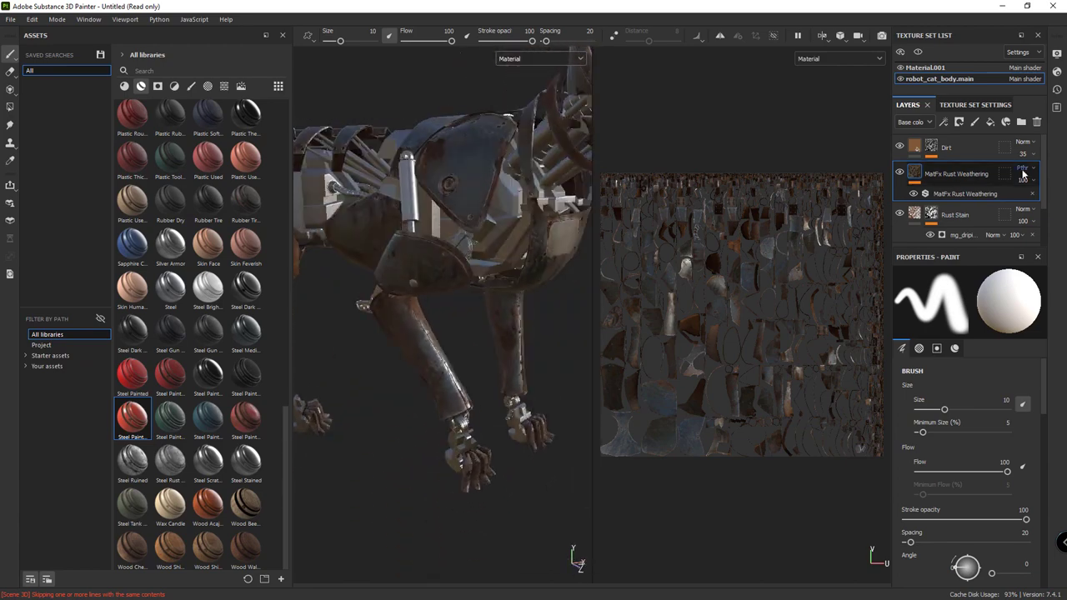
scroll(967, 192, "down", 2)
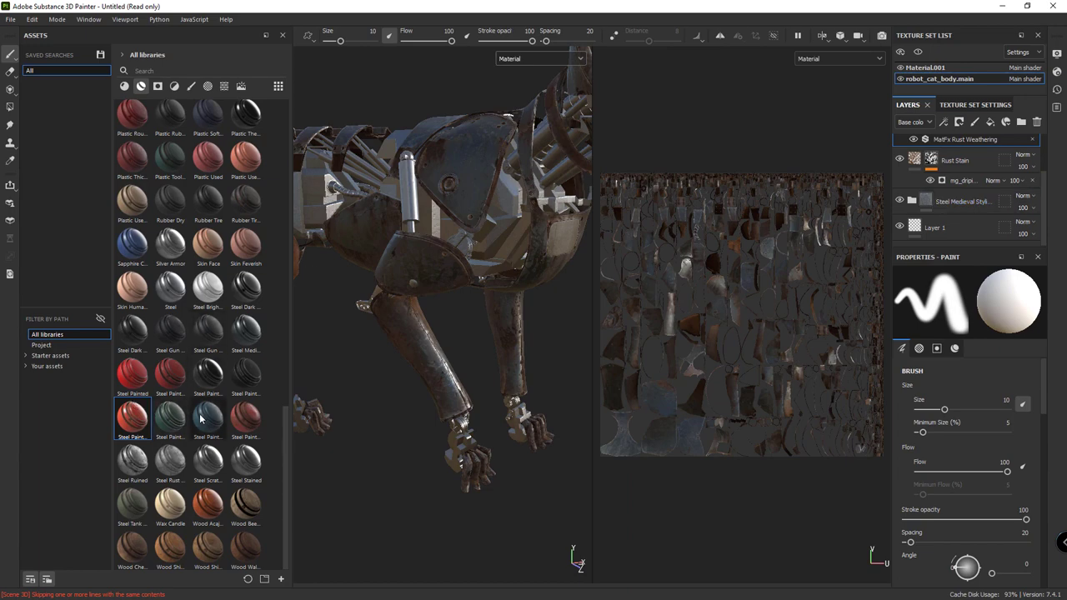
mouse_move(208, 415)
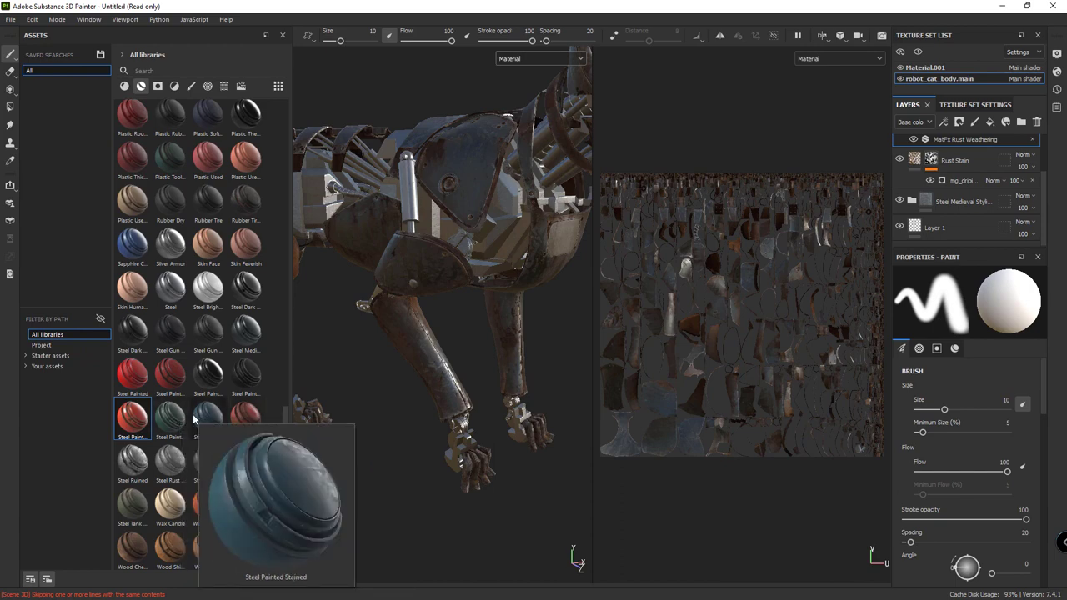
Step: Add the green Steel Painted Scrap smart material and move it above Steel Medieval Stylized
mouse_move(170, 417)
left_mouse_down()
mouse_move(986, 213)
mouse_move(966, 213)
left_mouse_up()
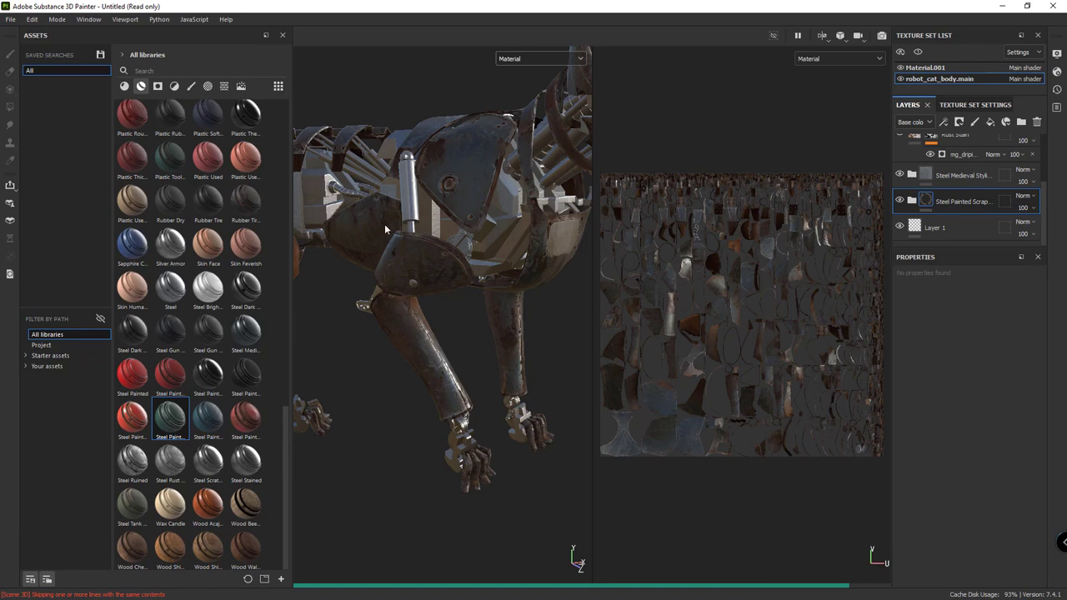
scroll(385, 229, "up", 3)
scroll(425, 207, "down", 4)
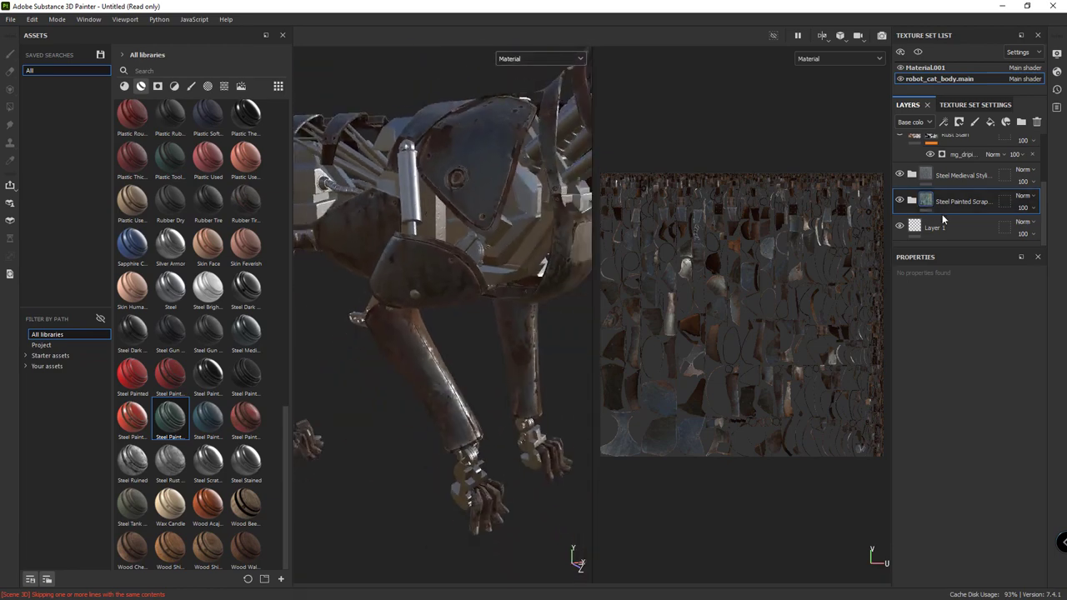
left_click_drag(942, 214, 953, 165)
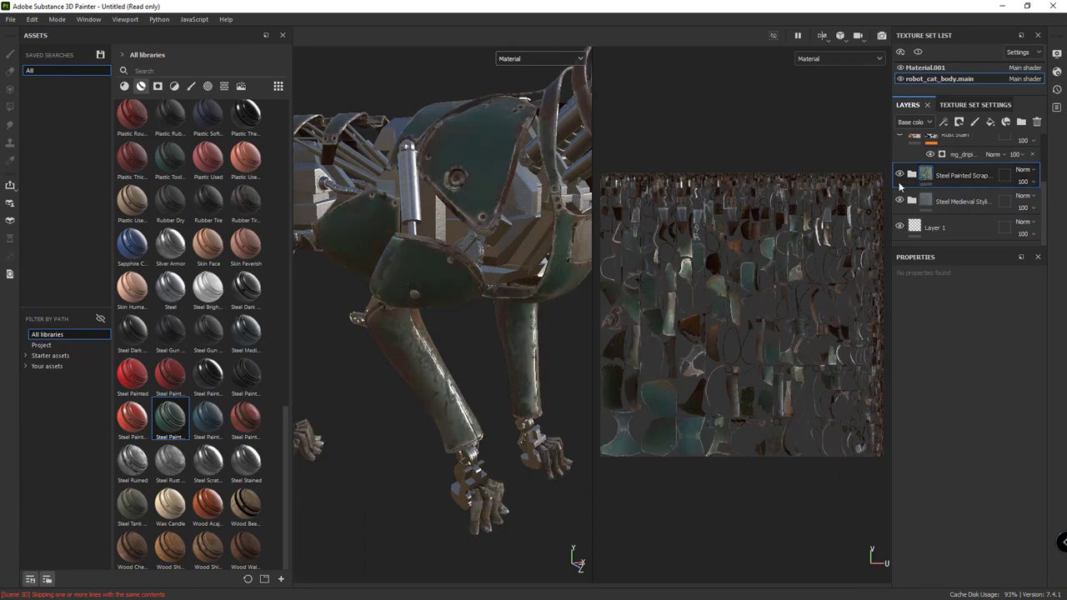
Step: Delete the Base Metal fill layer inside the Steel Painted Scrap folder
left_click(912, 174)
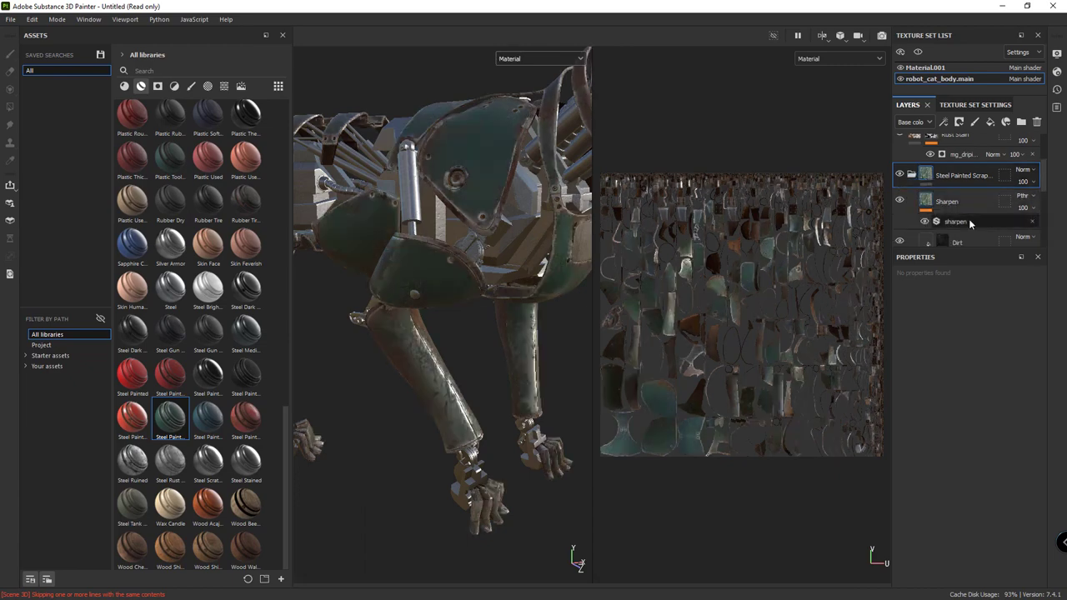
scroll(967, 219, "down", 2)
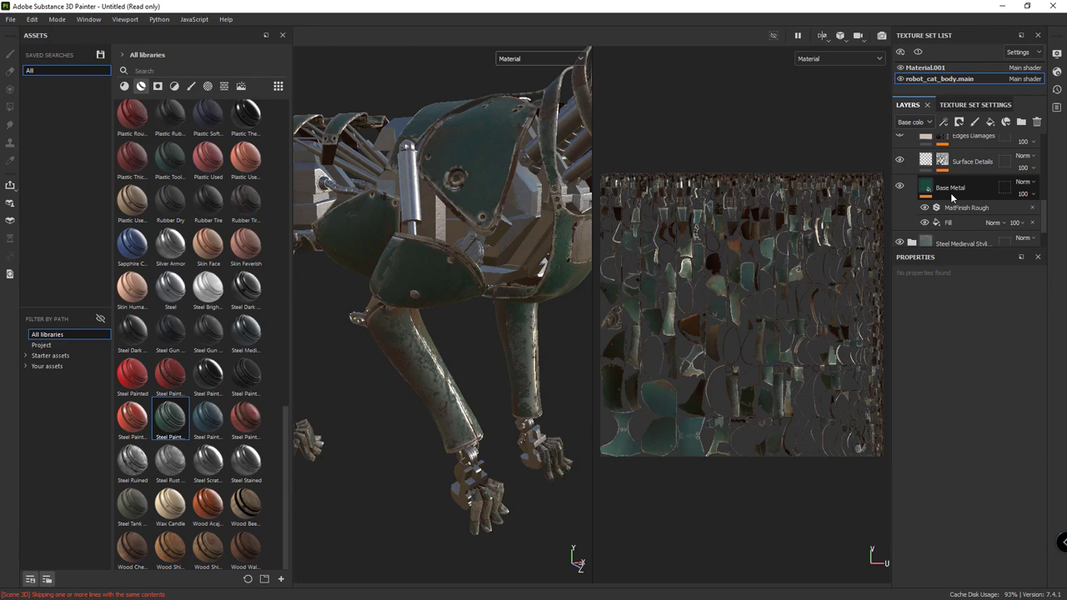
left_click(952, 197)
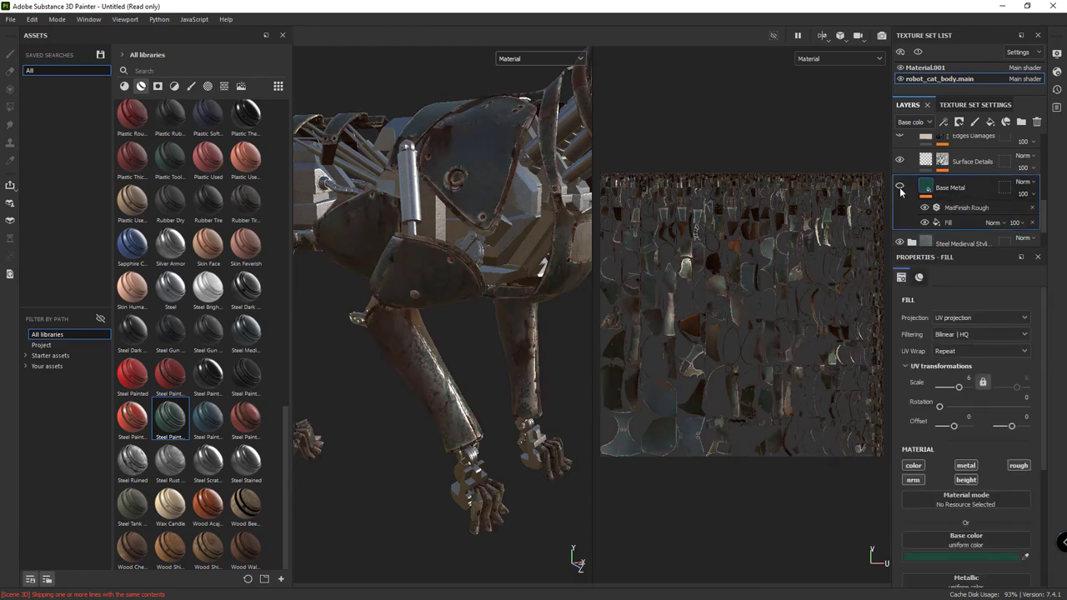
scroll(942, 192, "up", 1)
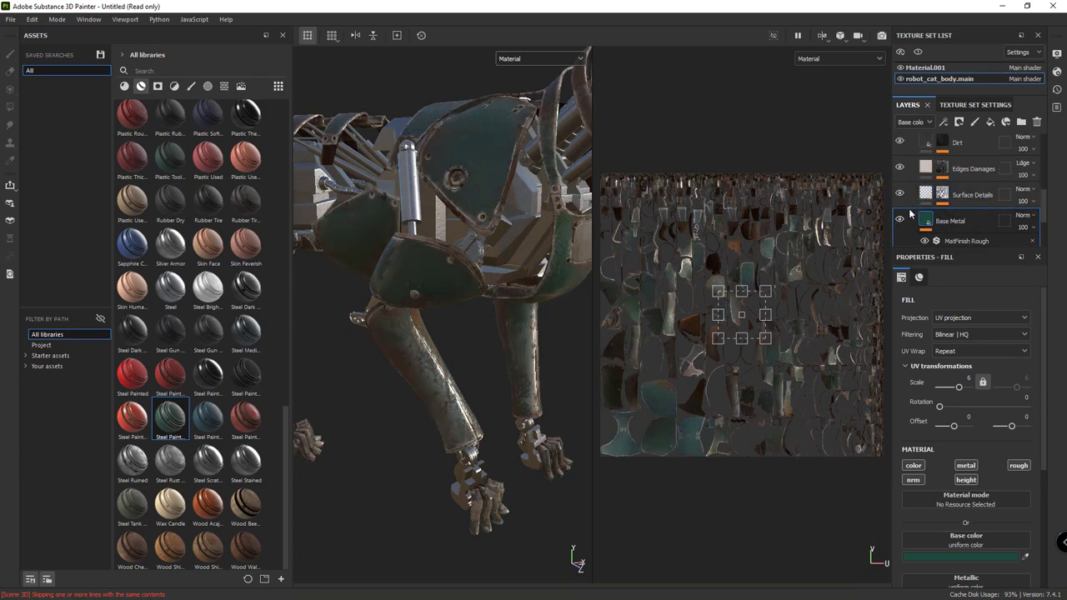
key("Delete")
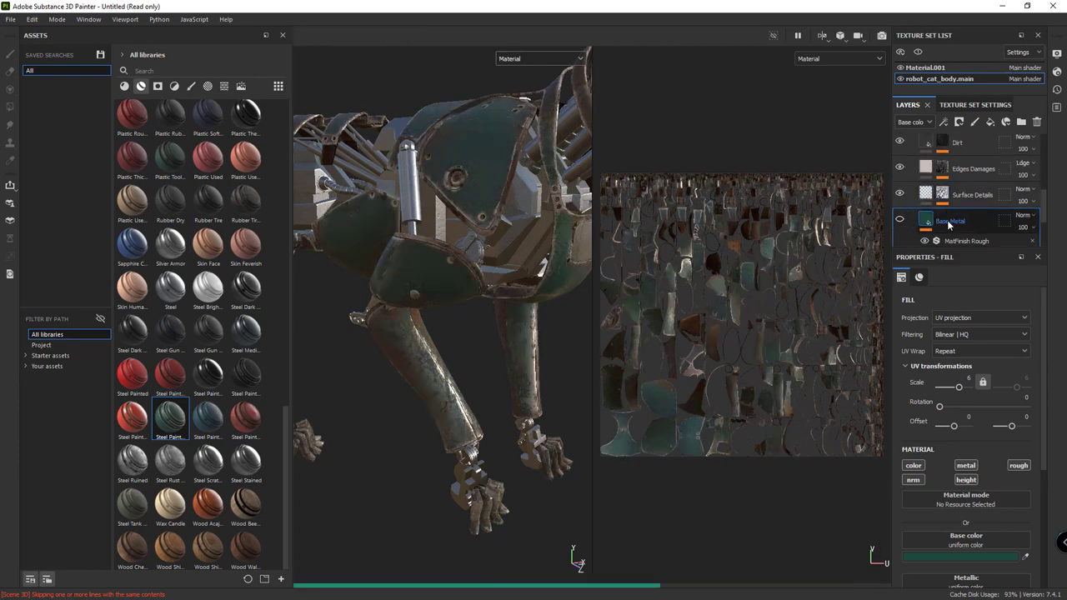
Step: Orbit around the robot body and collapse the Steel Painted Scrap folder
scroll(418, 381, "up", 3)
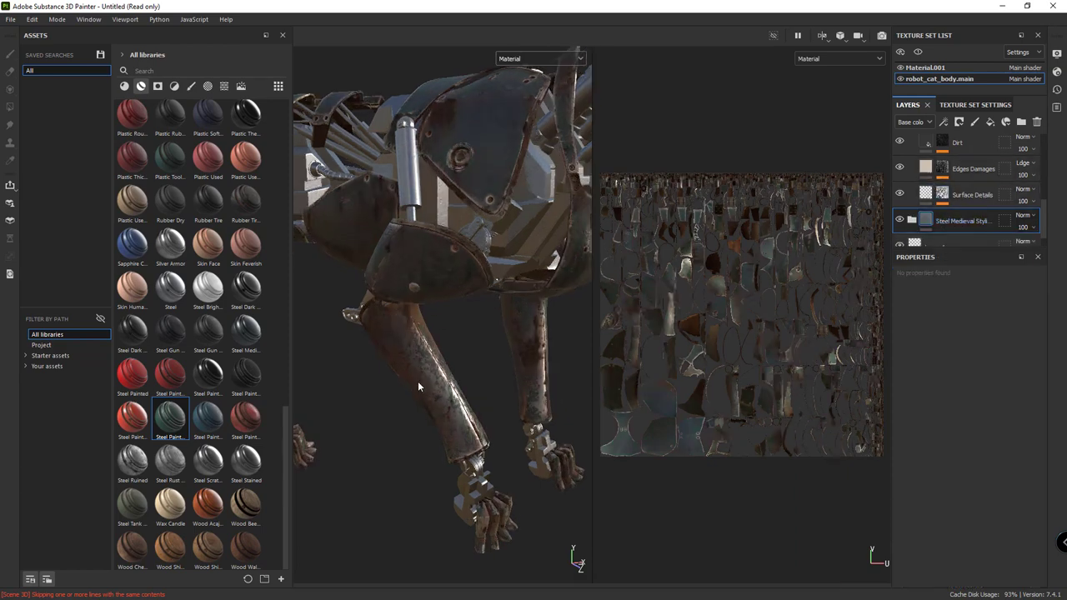
scroll(418, 381, "up", 3)
scroll(440, 331, "up", 1)
scroll(440, 330, "down", 3)
scroll(440, 331, "down", 2)
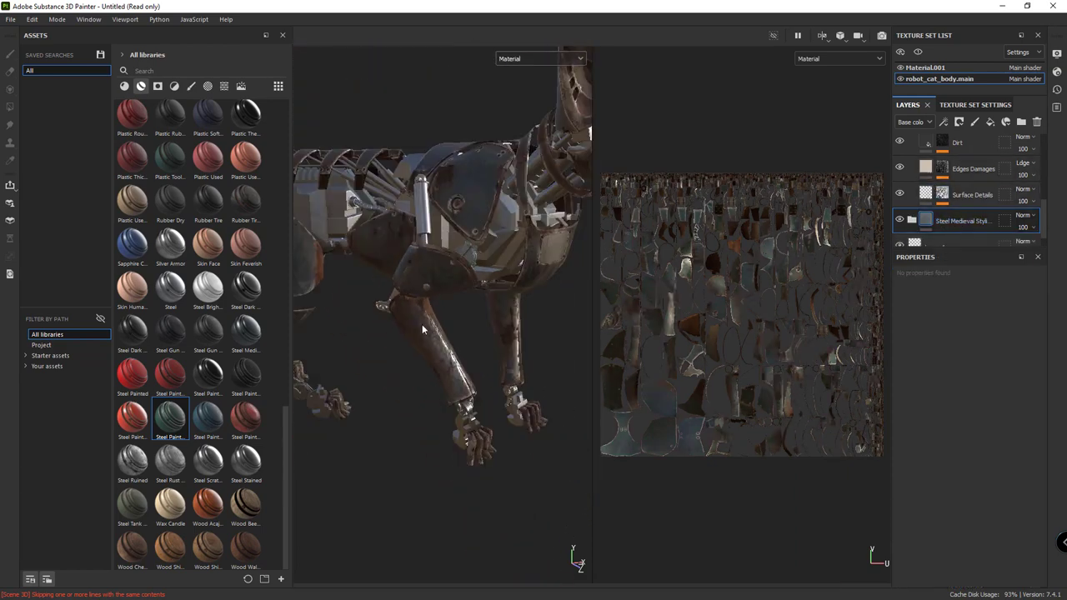
mouse_move(440, 330)
left_mouse_down("alt")
mouse_move(500, 345)
mouse_move(477, 347)
left_mouse_up("alt")
scroll(984, 184, "down", 2)
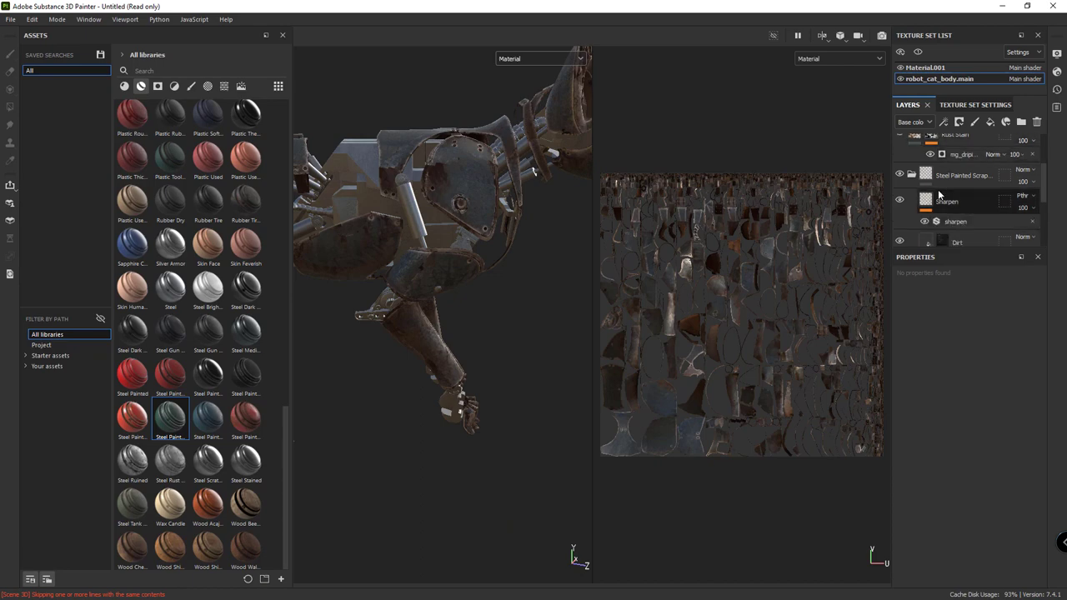
left_click(911, 176)
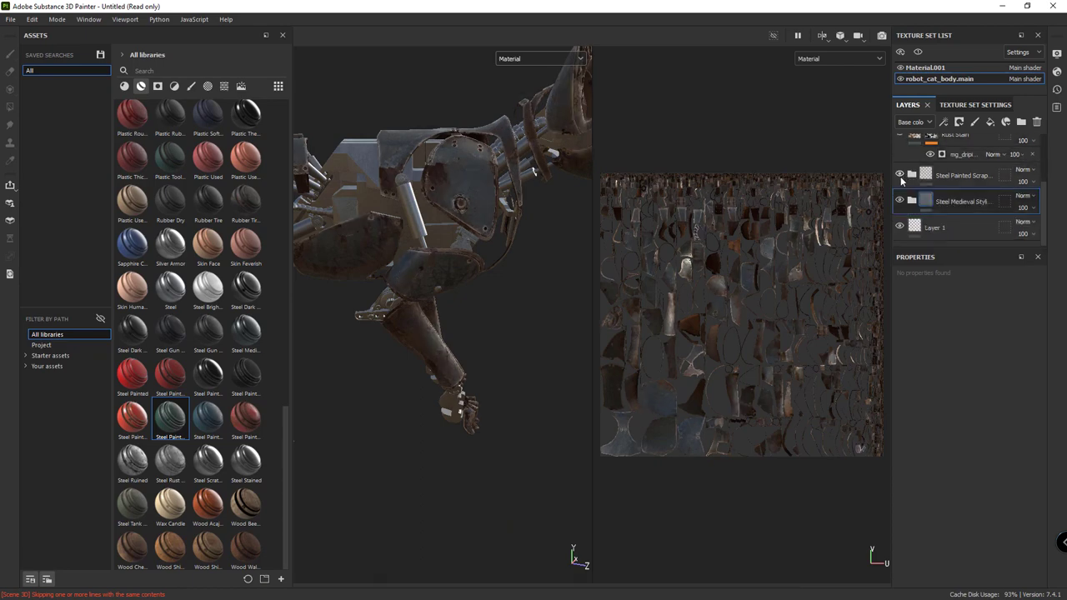
Step: Turn the view to face the chest plate and expand Steel Medieval Stylized
left_click_drag(457, 189, 363, 189, "alt")
scroll(553, 154, "up", 3)
left_click_drag(549, 178, 521, 192, "alt")
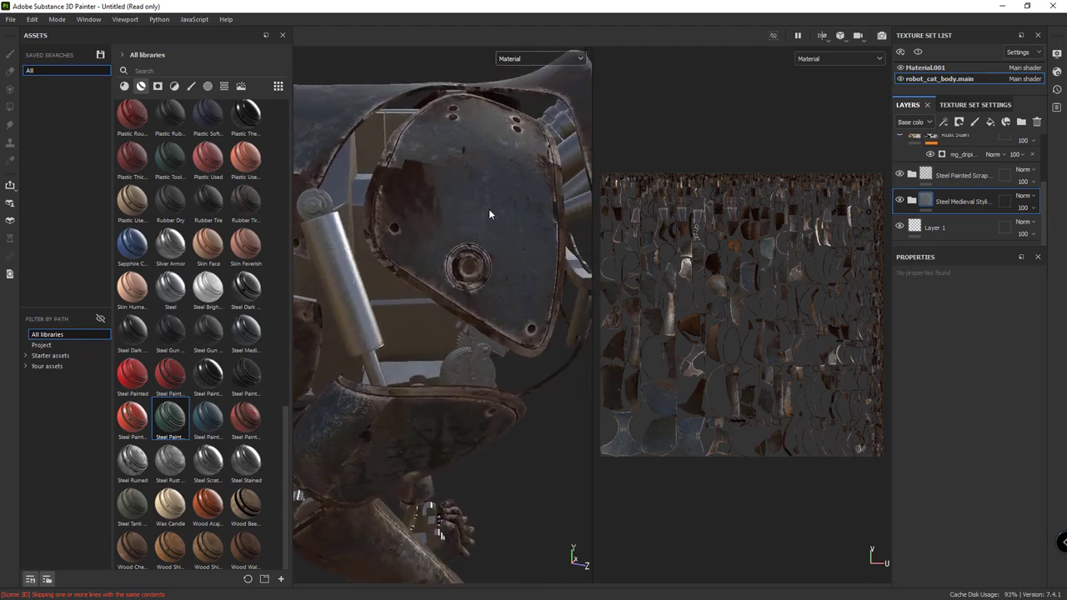
scroll(502, 182, "up", 3)
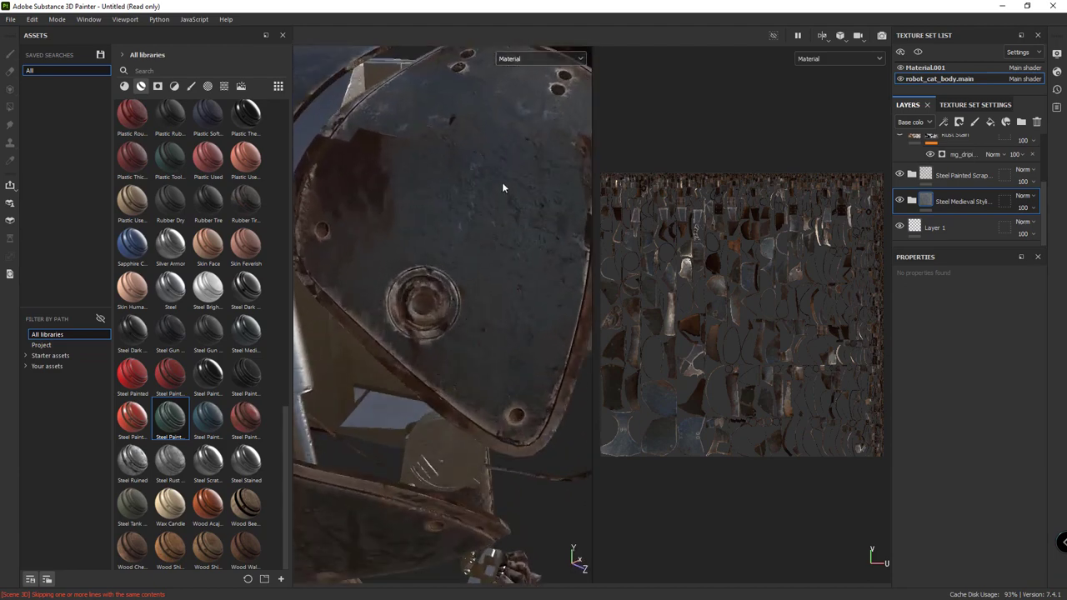
scroll(502, 182, "up", 2)
left_click(920, 202)
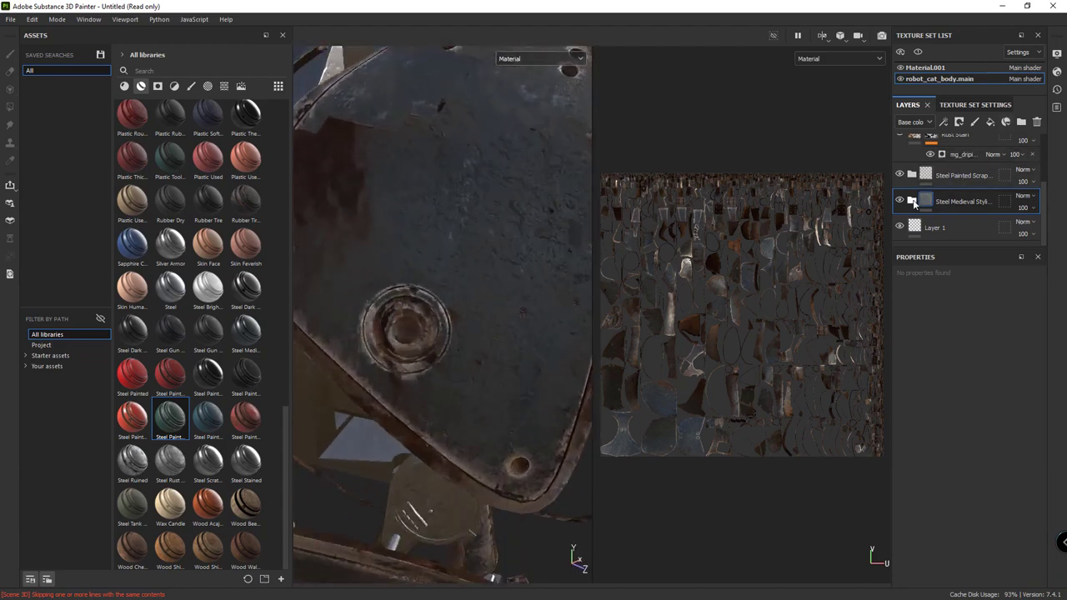
scroll(911, 206, "down", 2)
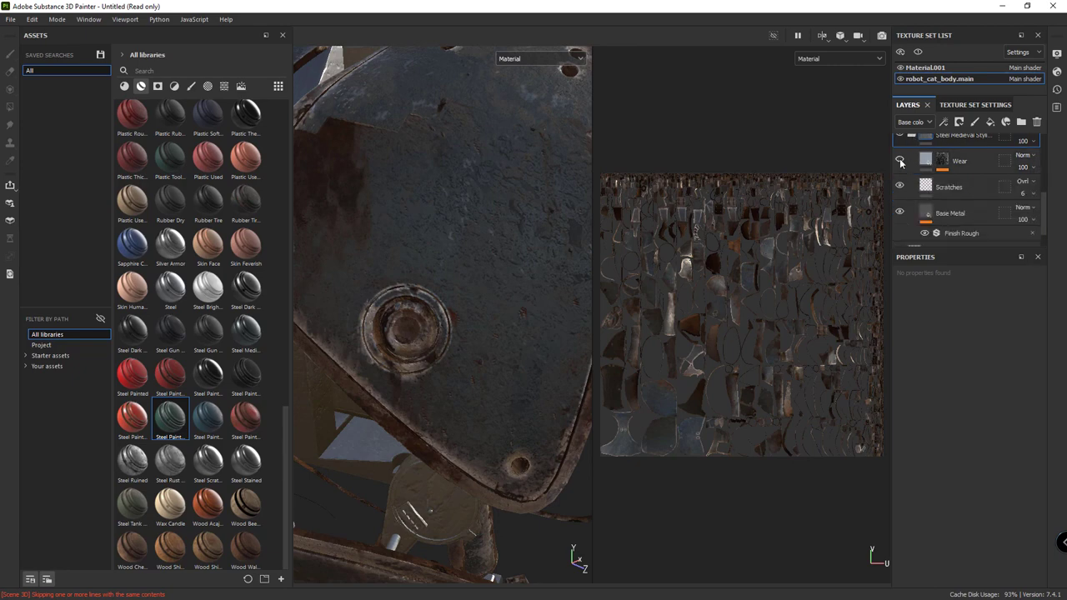
Step: Hide the medieval Base Metal layer to compare, then show it again
left_click(899, 212)
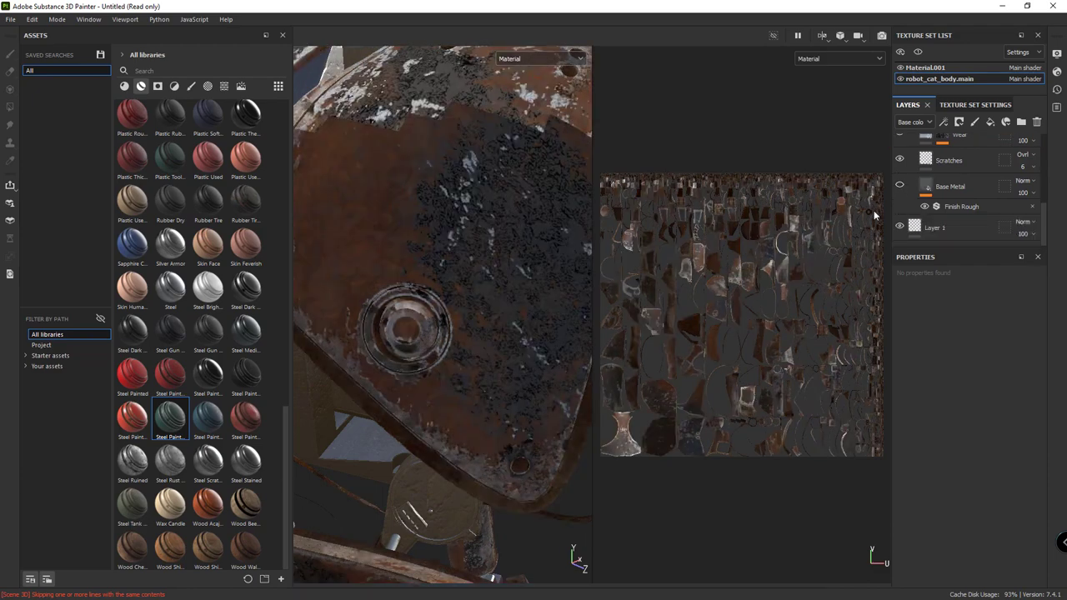
scroll(950, 175, "up", 2)
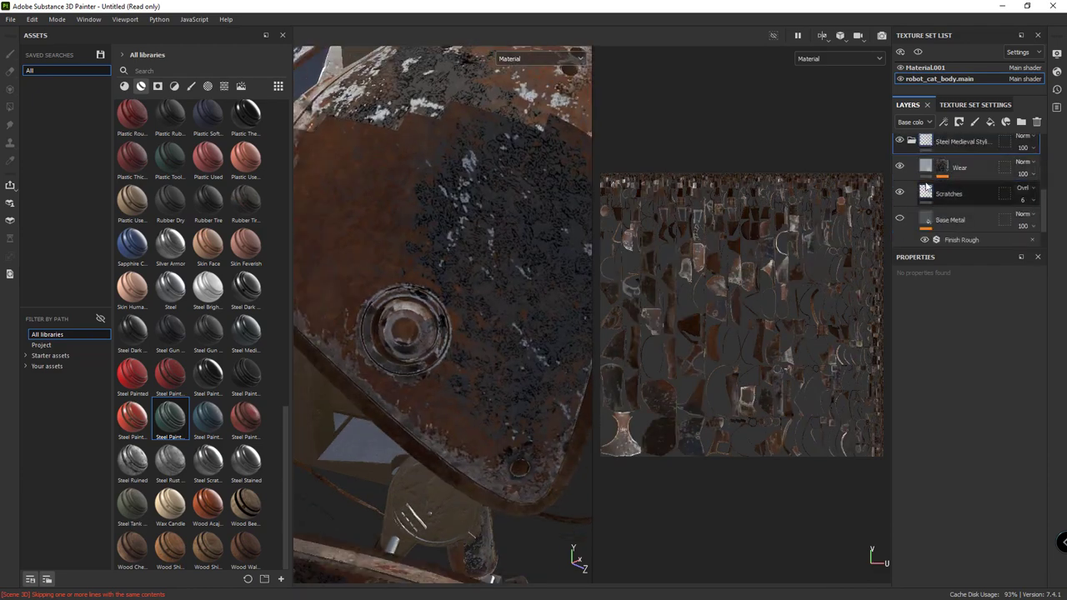
left_click(900, 217)
scroll(917, 204, "up", 2)
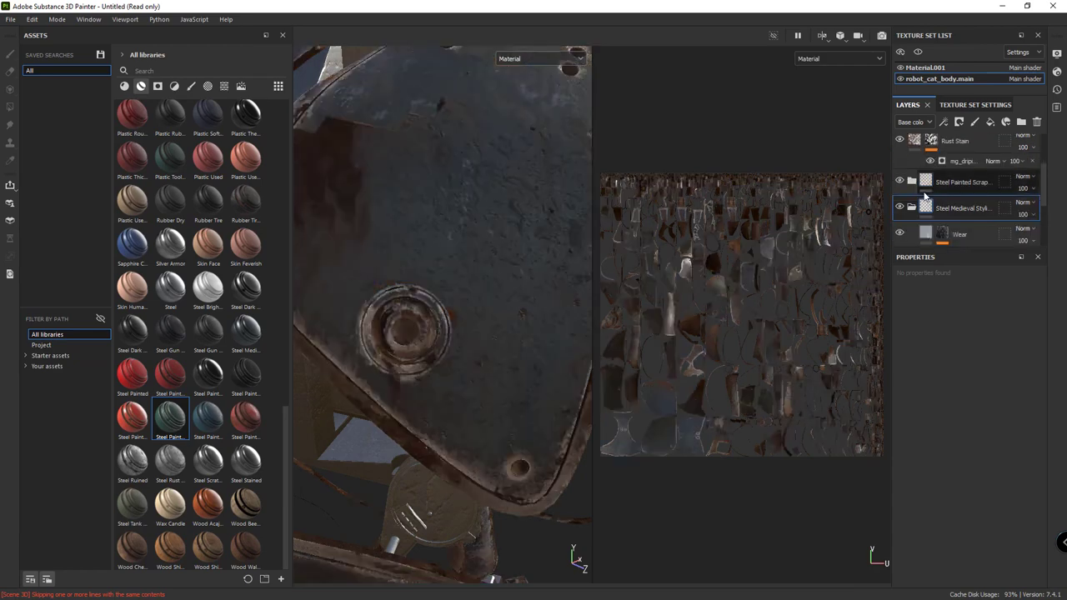
scroll(920, 200, "down", 2)
scroll(921, 198, "down", 2)
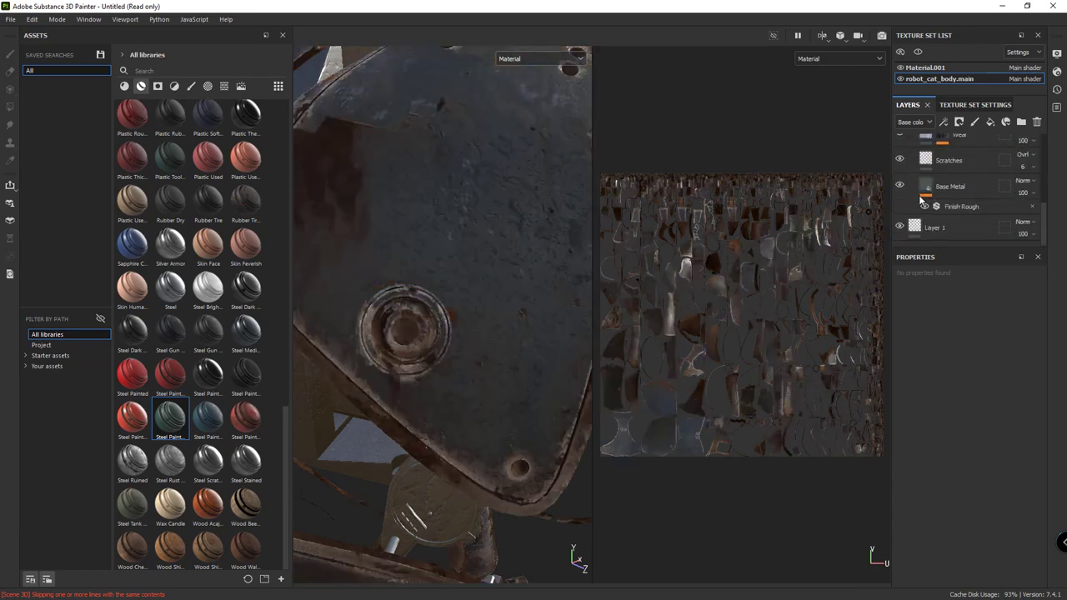
Step: Collapse Steel Medieval Stylized, toggle its visibility off and on, then toggle the painted scrap folder
scroll(920, 200, "up", 2)
scroll(953, 217, "up", 2)
left_click(914, 212)
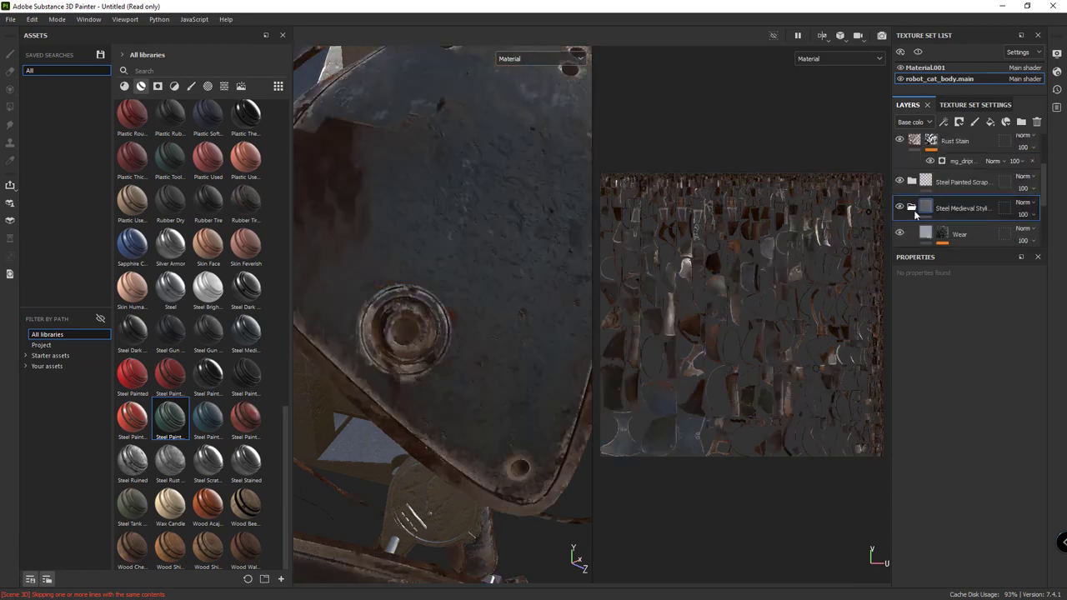
left_click(904, 210)
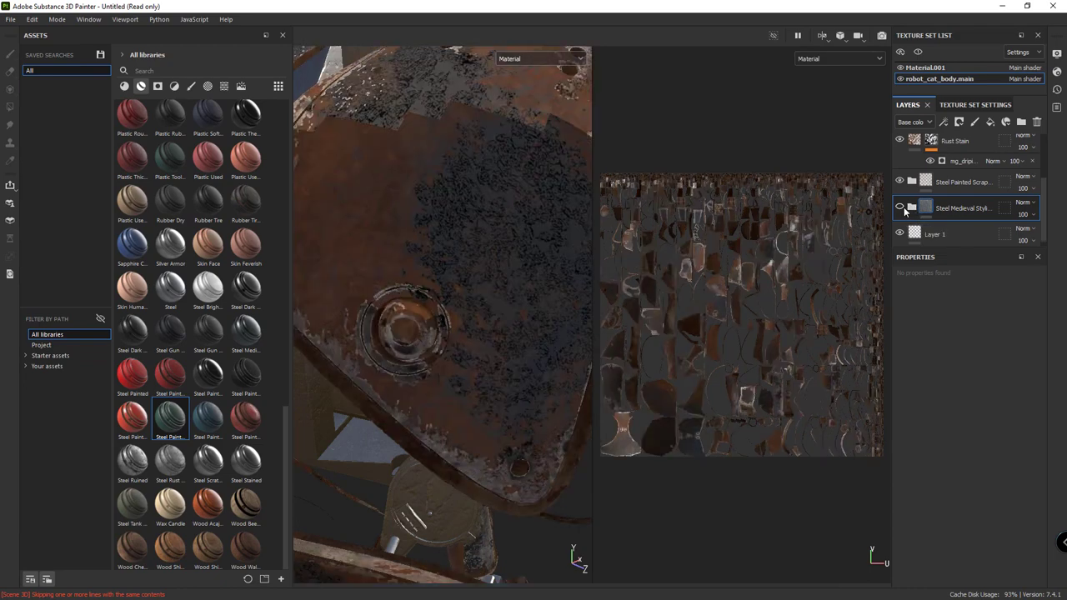
left_click(928, 210)
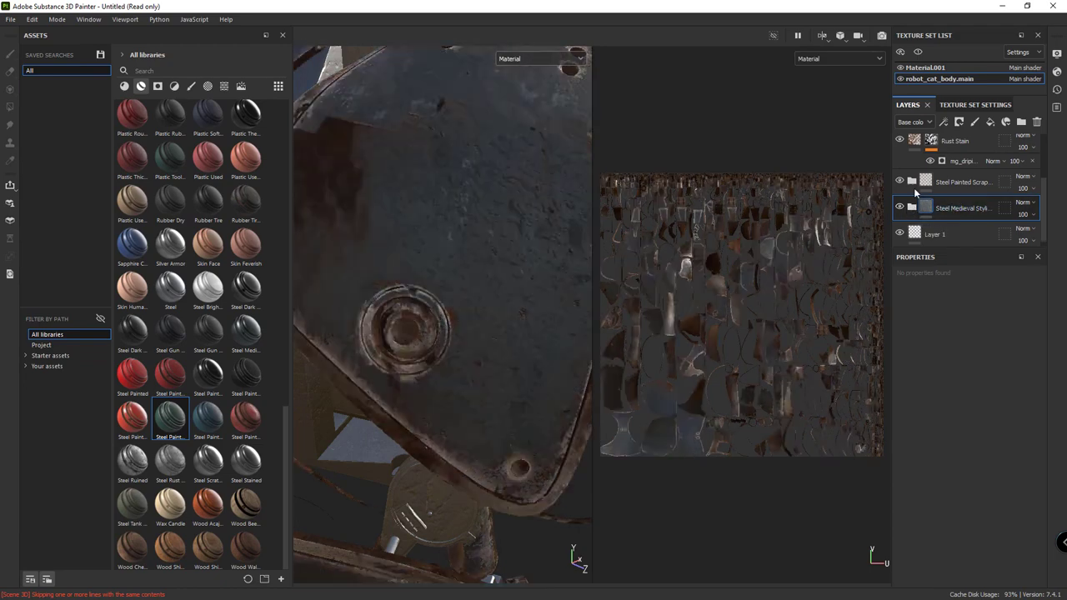
left_click(899, 181)
Step: Expand Steel Painted Scrap and hide its Edges Damages and Dirt layers to compare
left_click(912, 182)
scroll(943, 198, "down", 1)
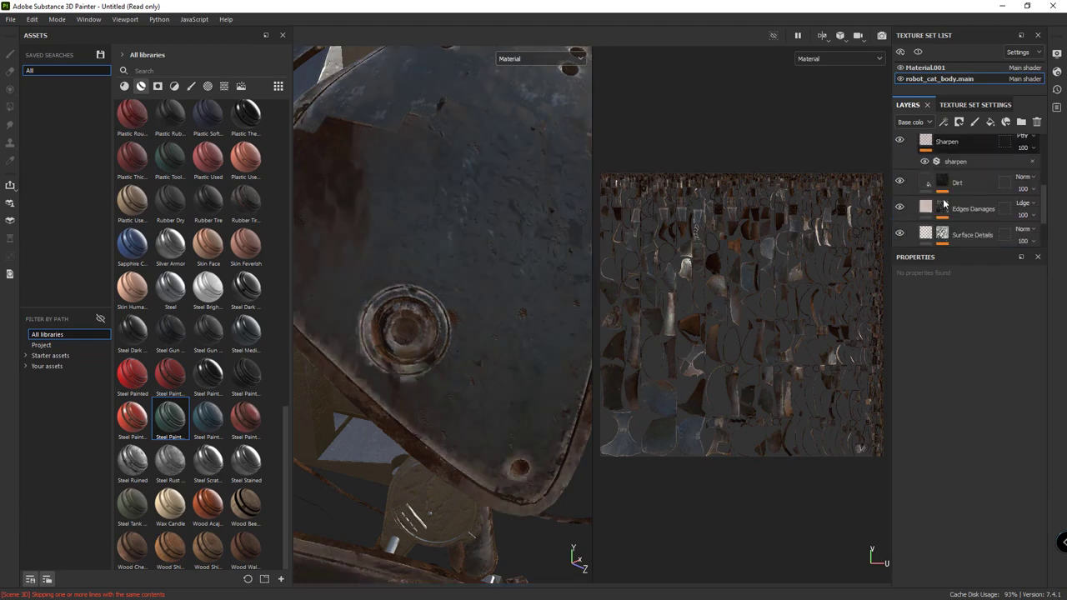
scroll(958, 200, "down", 1)
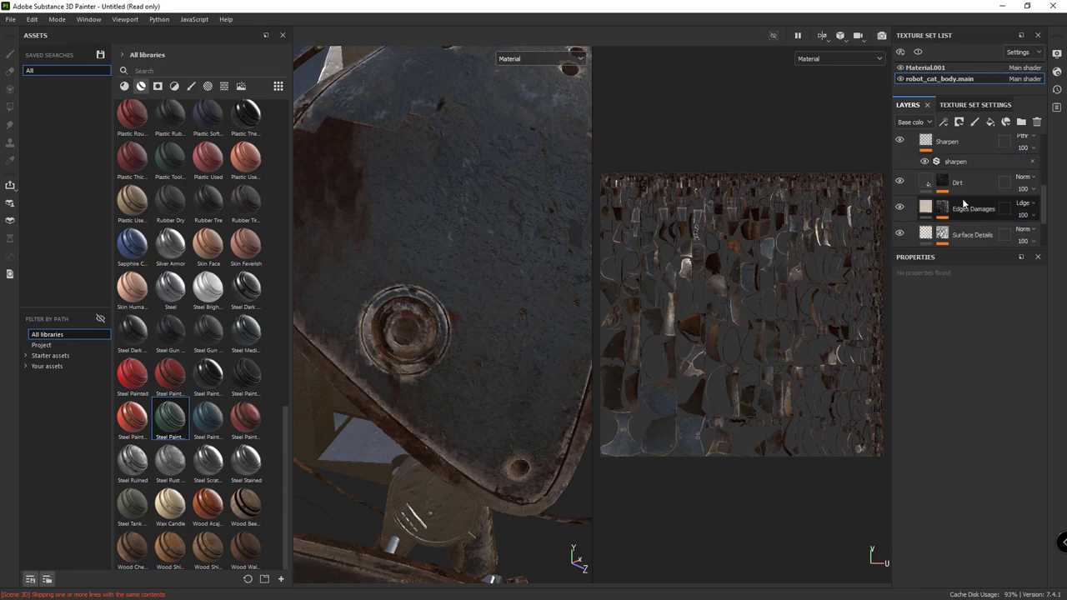
left_click(905, 212)
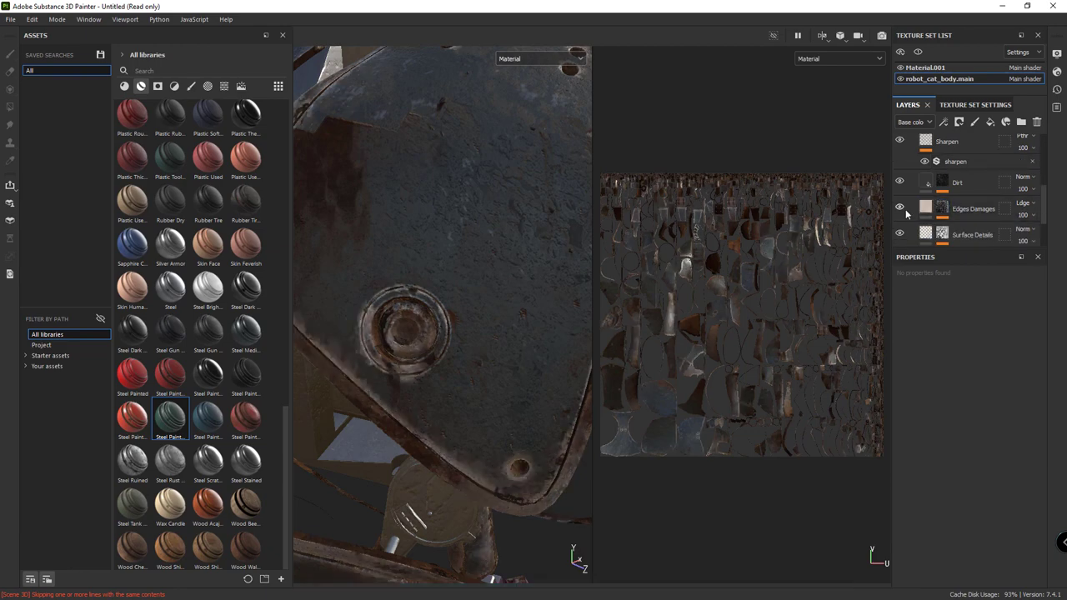
scroll(908, 217, "down", 1)
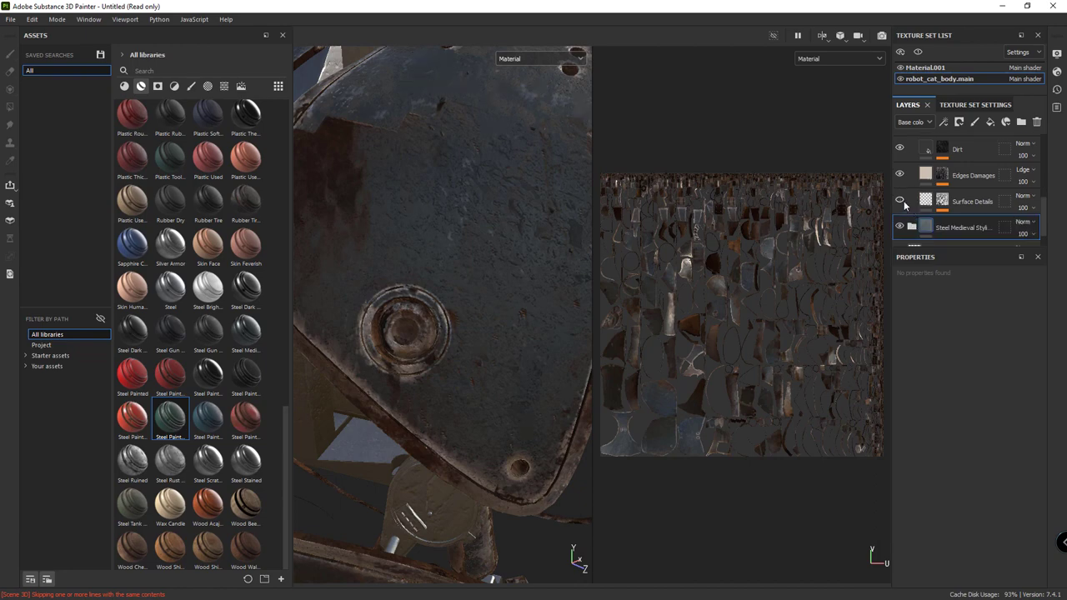
left_click(904, 149)
scroll(488, 304, "down", 5)
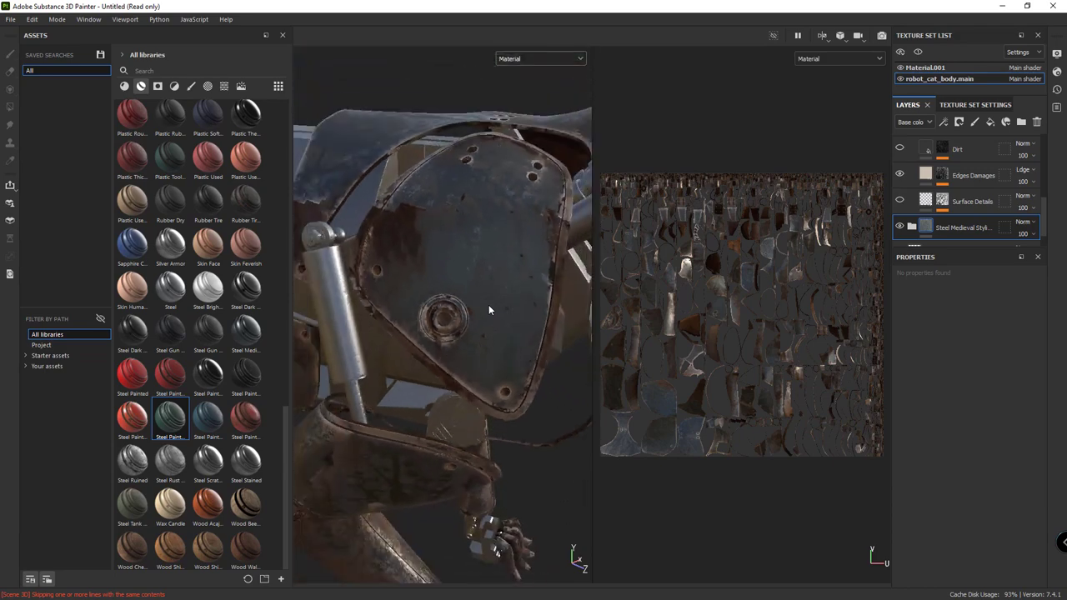
Step: Orbit to a side view, switch to the Material.001 texture set, and collapse its Steel folder
mouse_move(486, 304)
left_mouse_down("alt")
mouse_move(447, 361)
mouse_move(524, 339)
mouse_move(399, 331)
mouse_move(447, 286)
left_mouse_up("alt")
scroll(417, 252, "up", 3)
scroll(417, 253, "up", 3)
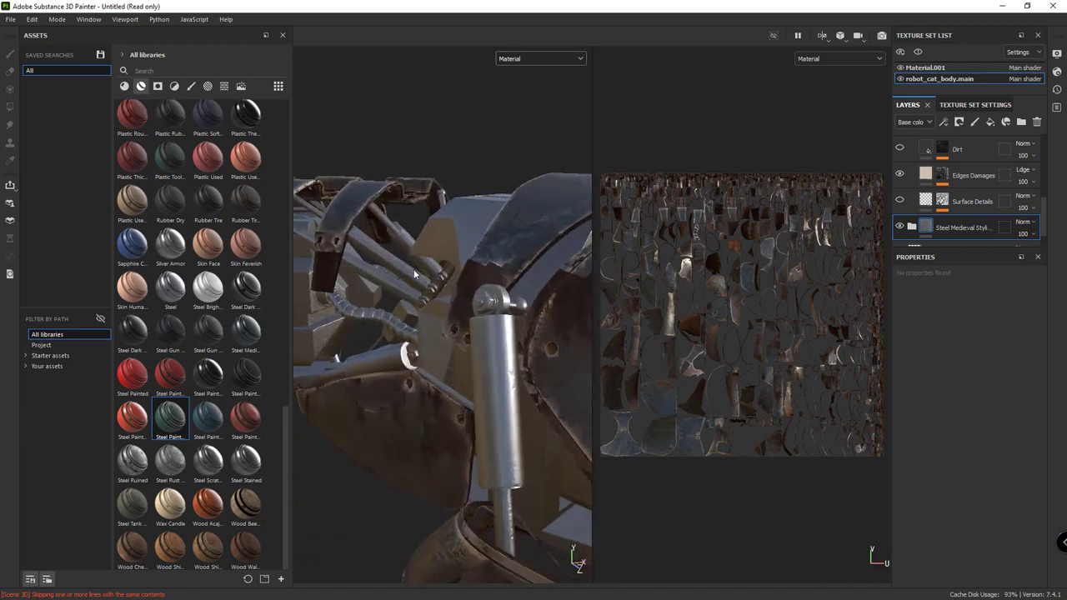
scroll(413, 269, "up", 3)
scroll(354, 248, "down", 3)
scroll(354, 248, "down", 3)
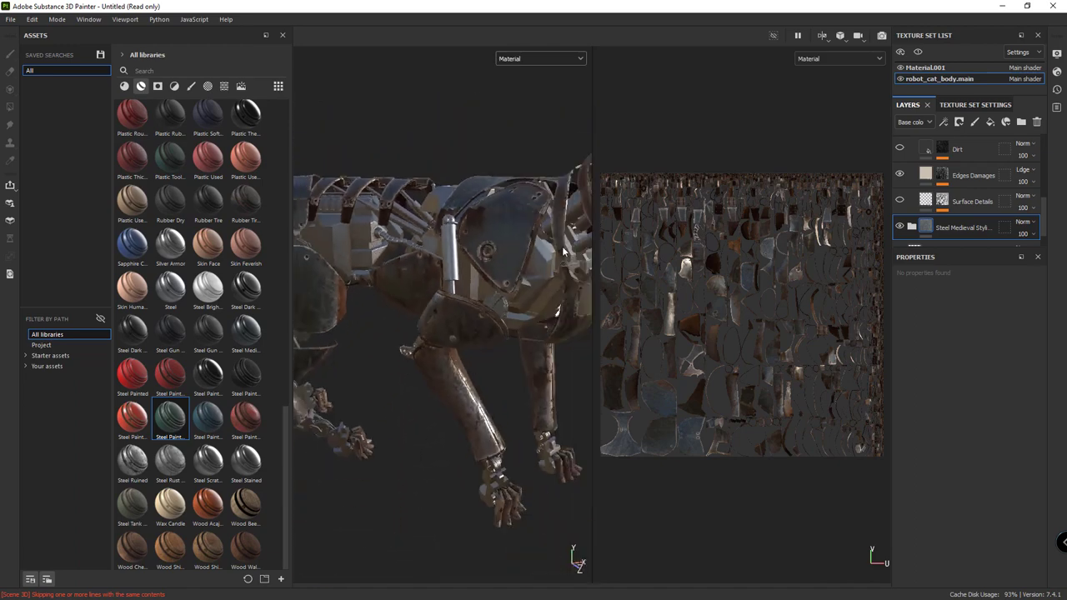
scroll(920, 218, "down", 2)
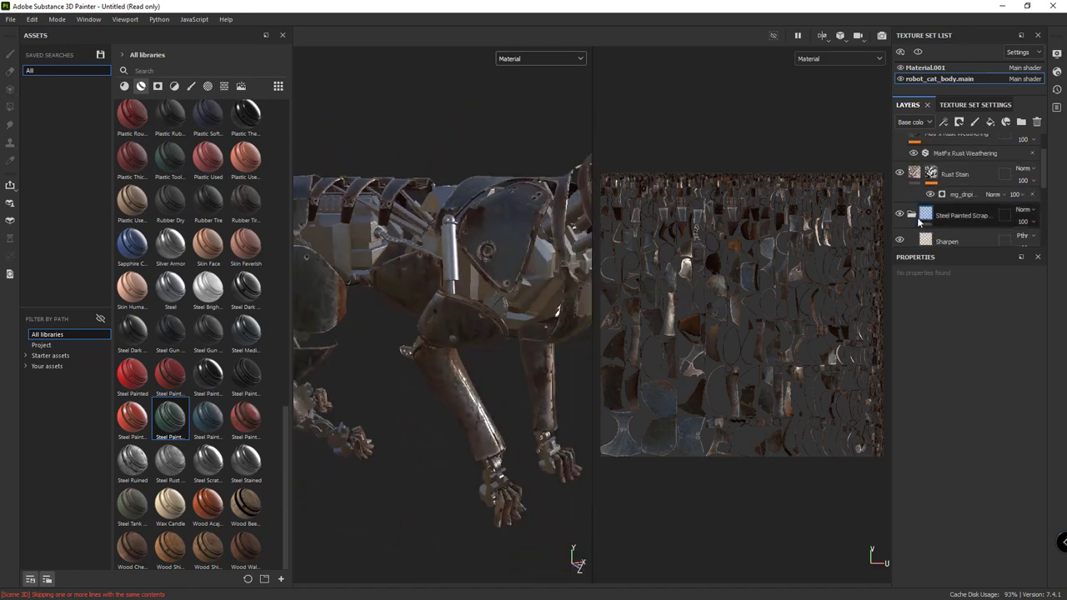
scroll(921, 210, "down", 1)
scroll(957, 177, "up", 2)
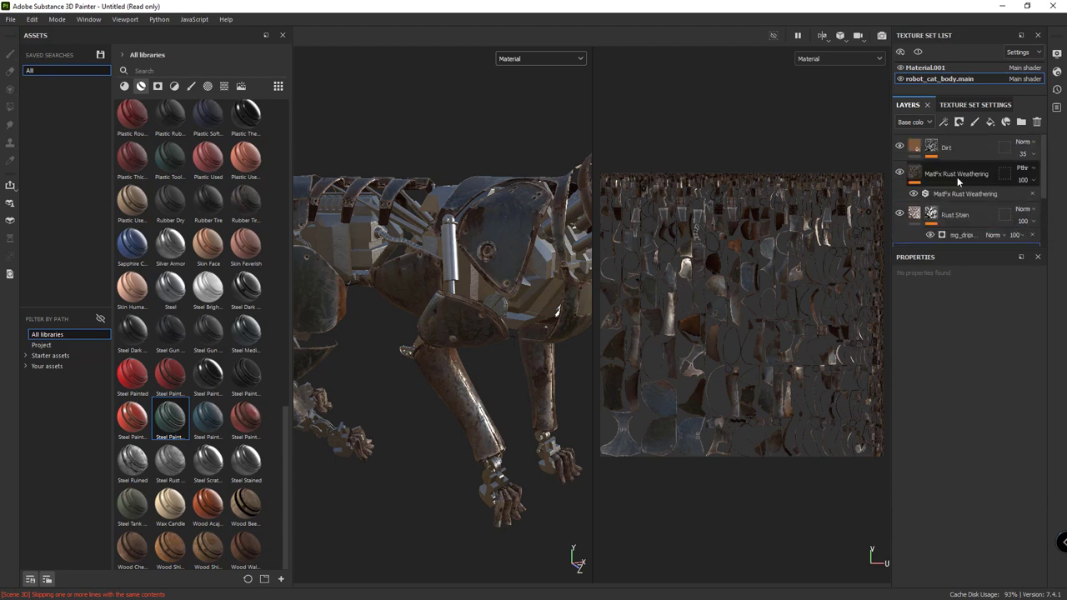
scroll(958, 158, "up", 1)
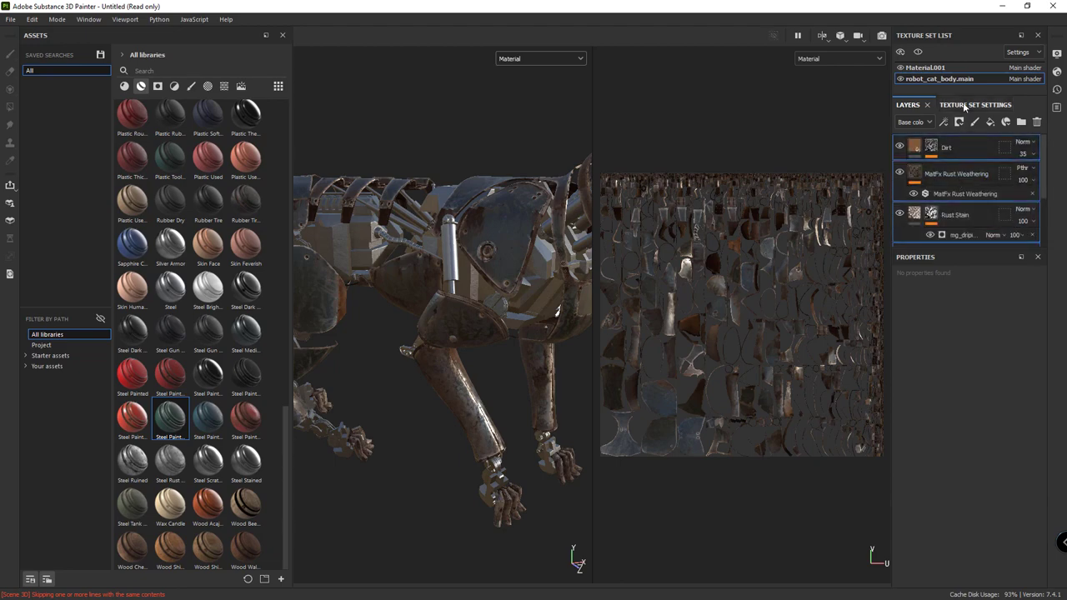
left_click(926, 67)
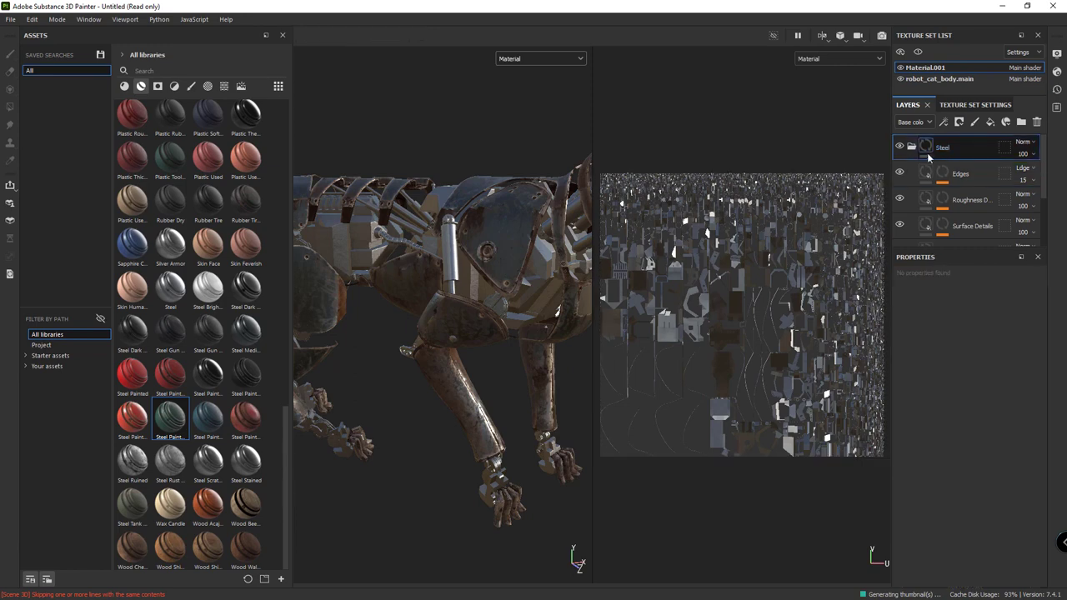
left_click(927, 153)
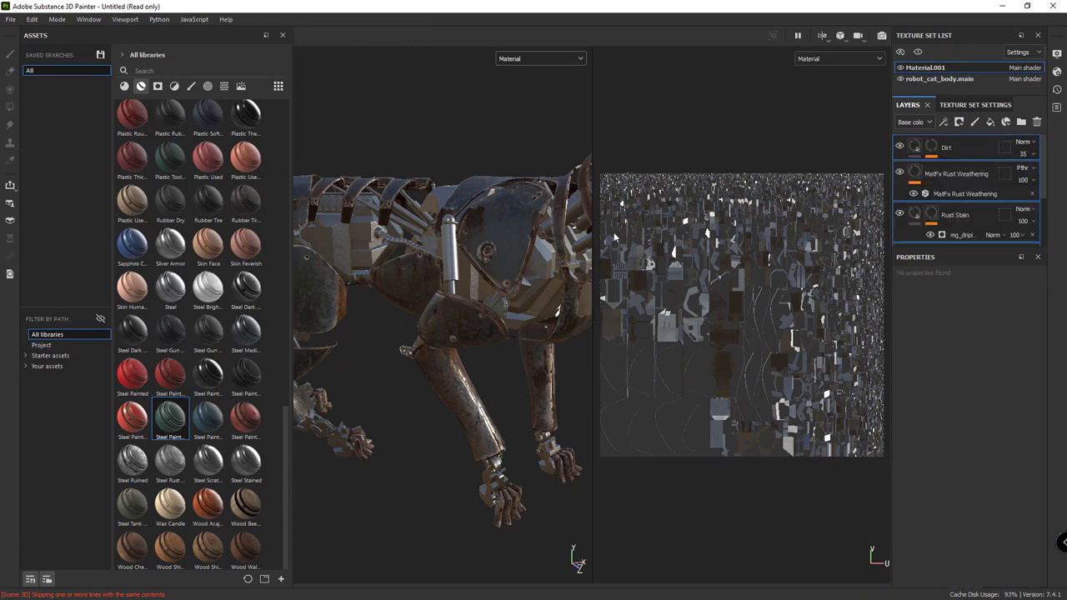
scroll(377, 268, "up", 3)
scroll(376, 267, "up", 2)
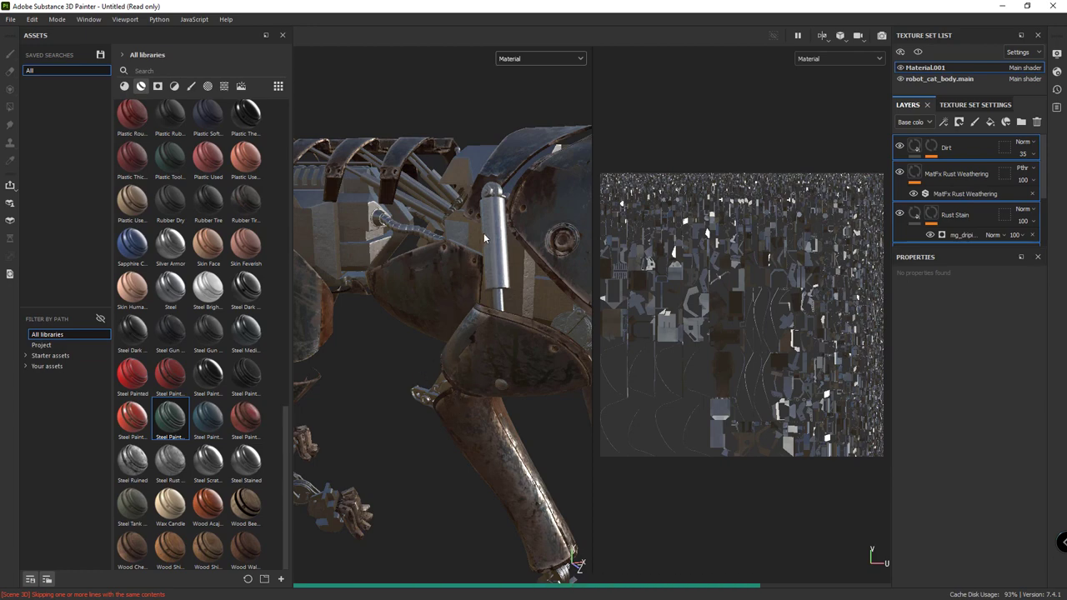
Step: Orbit toward the robot's leg and toggle the Rust Stain layer off and back on
mouse_move(484, 233)
left_mouse_down("alt")
mouse_move(416, 265)
mouse_move(358, 313)
mouse_move(391, 310)
mouse_move(414, 272)
left_mouse_up("alt")
scroll(469, 242, "down", 5)
scroll(400, 310, "up", 3)
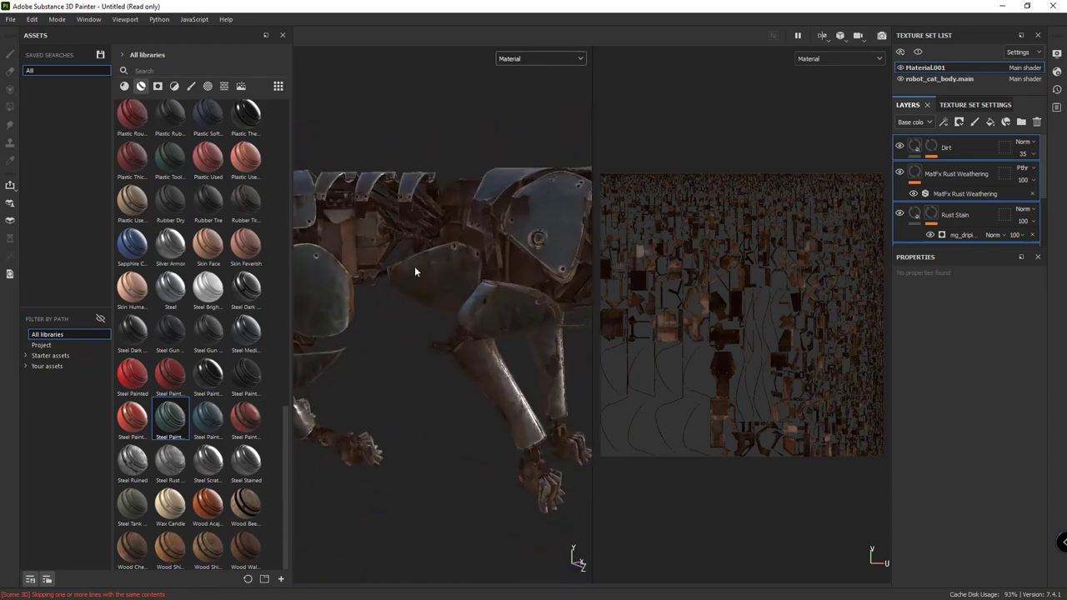
scroll(415, 266, "up", 3)
scroll(502, 231, "up", 2)
scroll(401, 232, "up", 2)
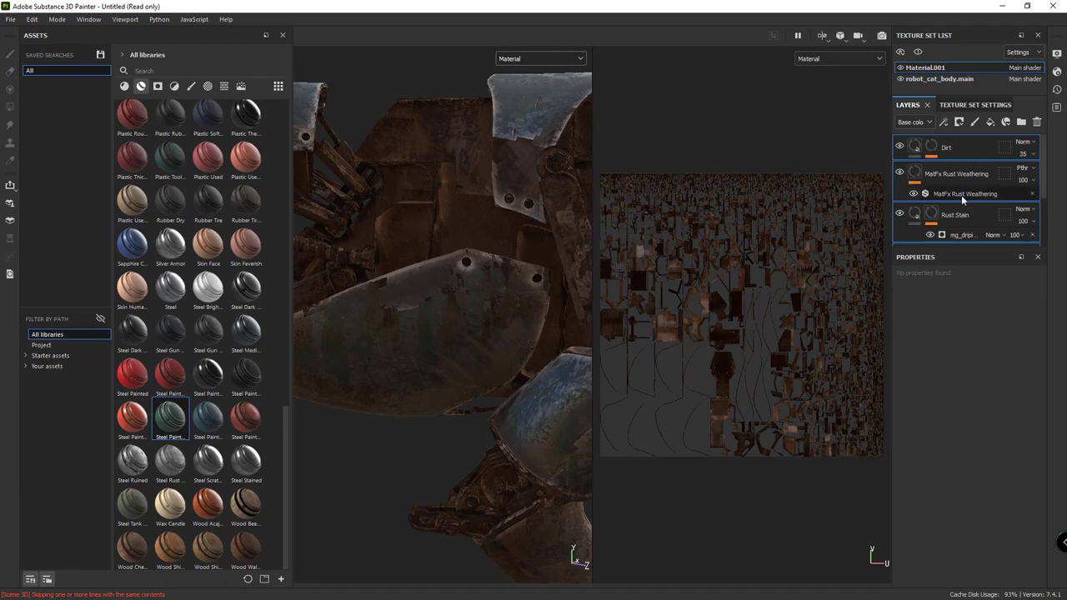
left_click(899, 147)
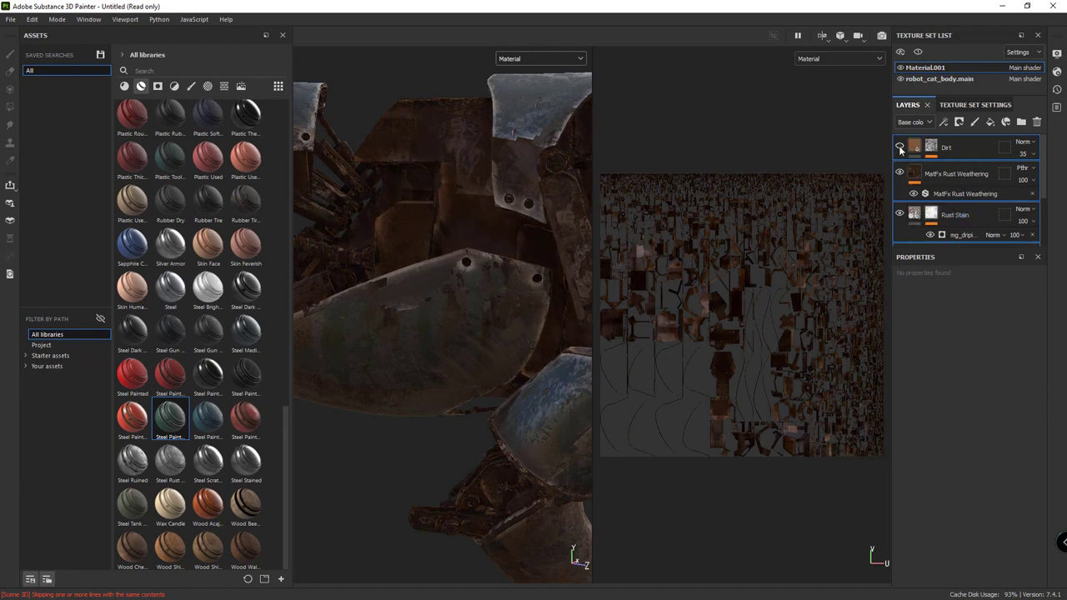
left_click(900, 213)
scroll(1005, 215, "down", 1)
scroll(1021, 208, "down", 1)
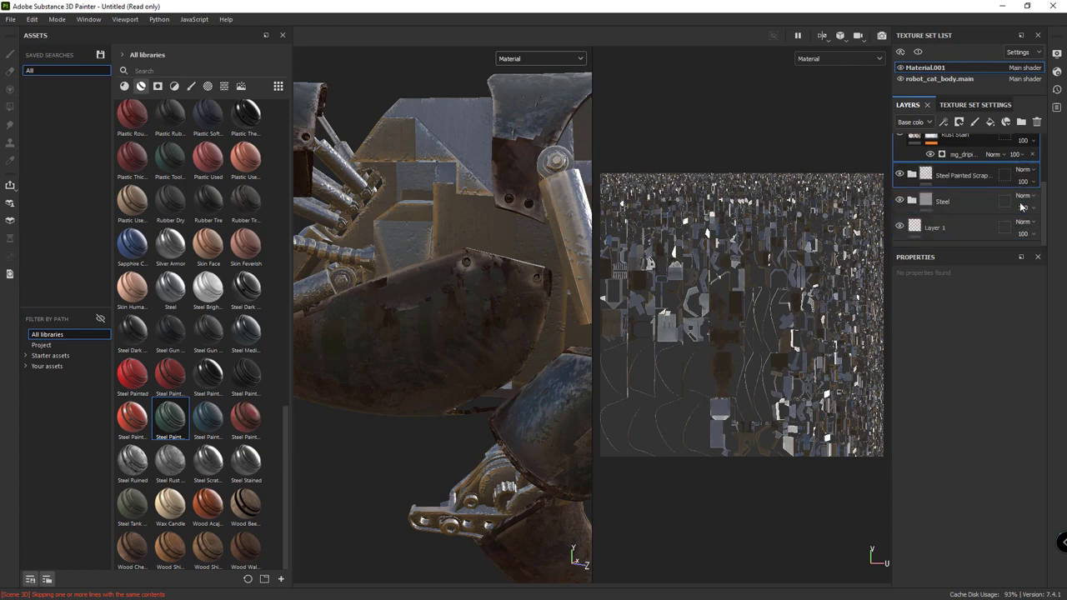
left_click(947, 178)
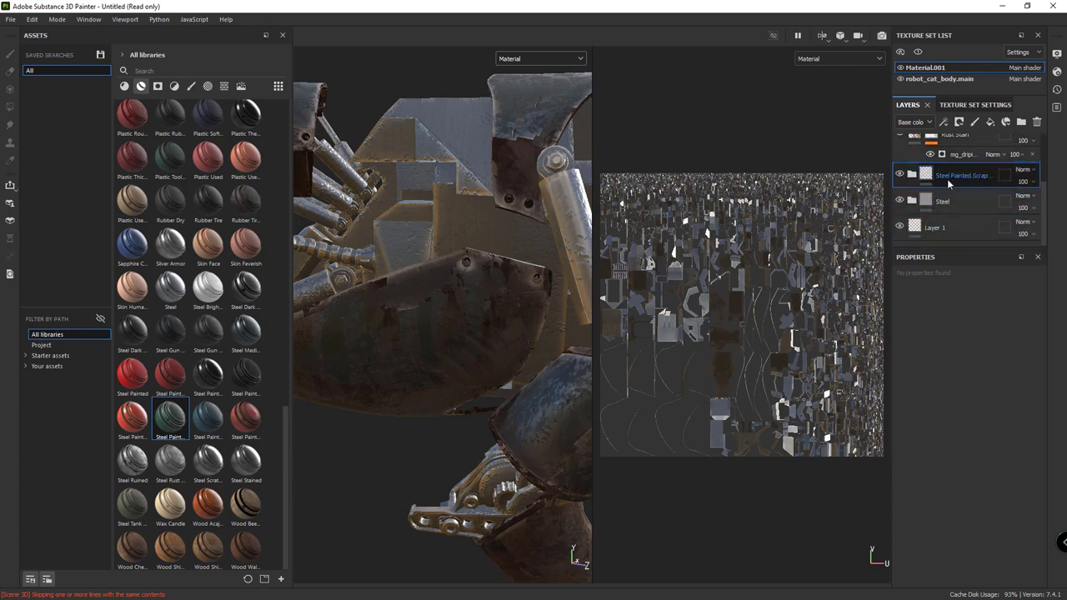
scroll(947, 179, "up", 2)
left_click(899, 200)
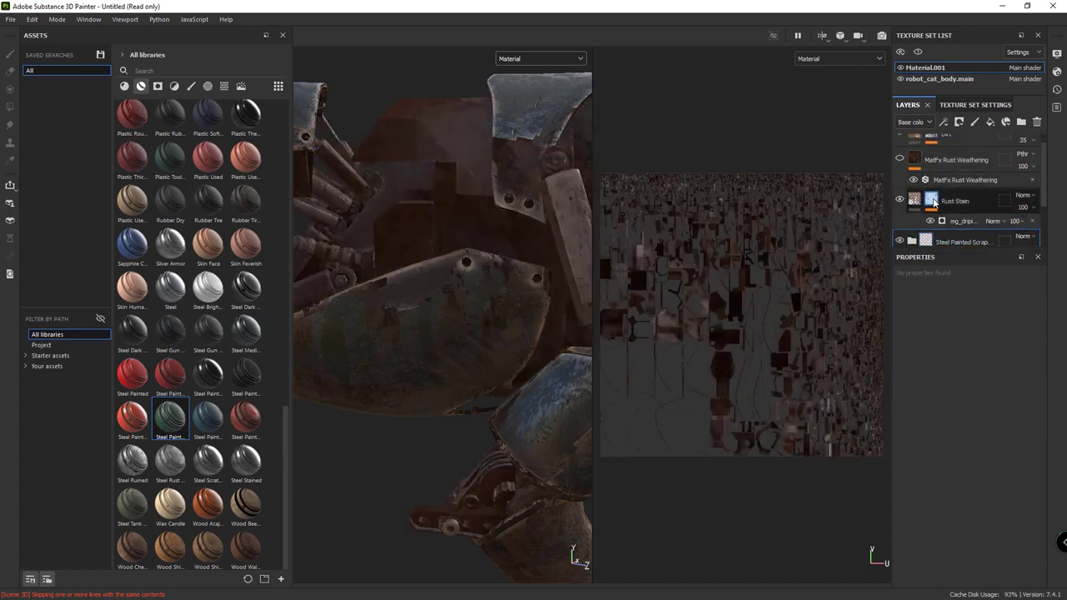
Step: Give the Rust Stain drip generator Rust Spreading 0.18 and Rust Contrast 0.81
left_click(958, 221)
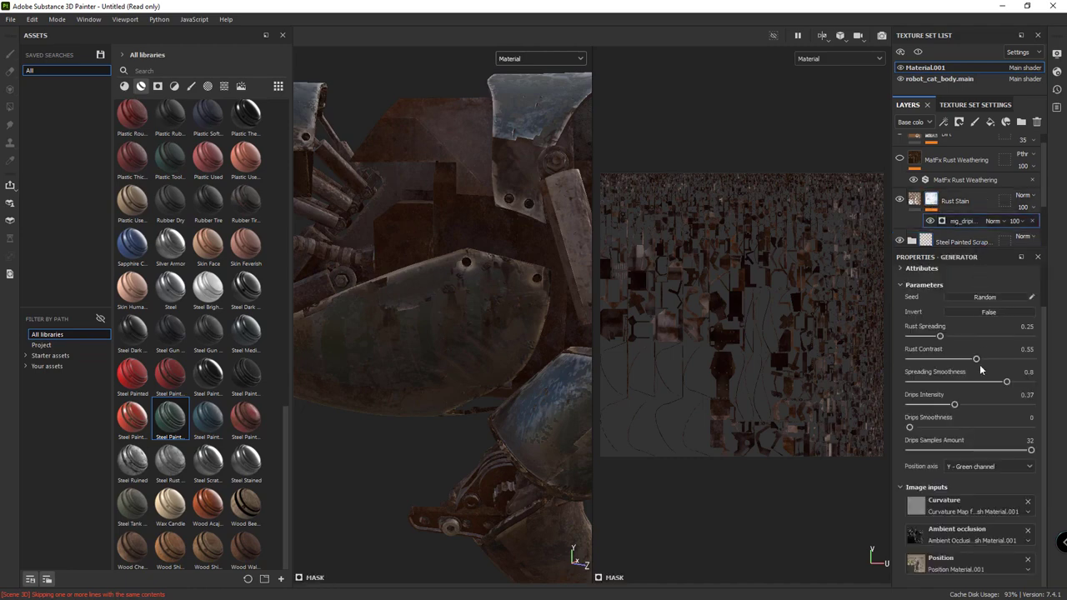
left_click_drag(922, 337, 931, 340)
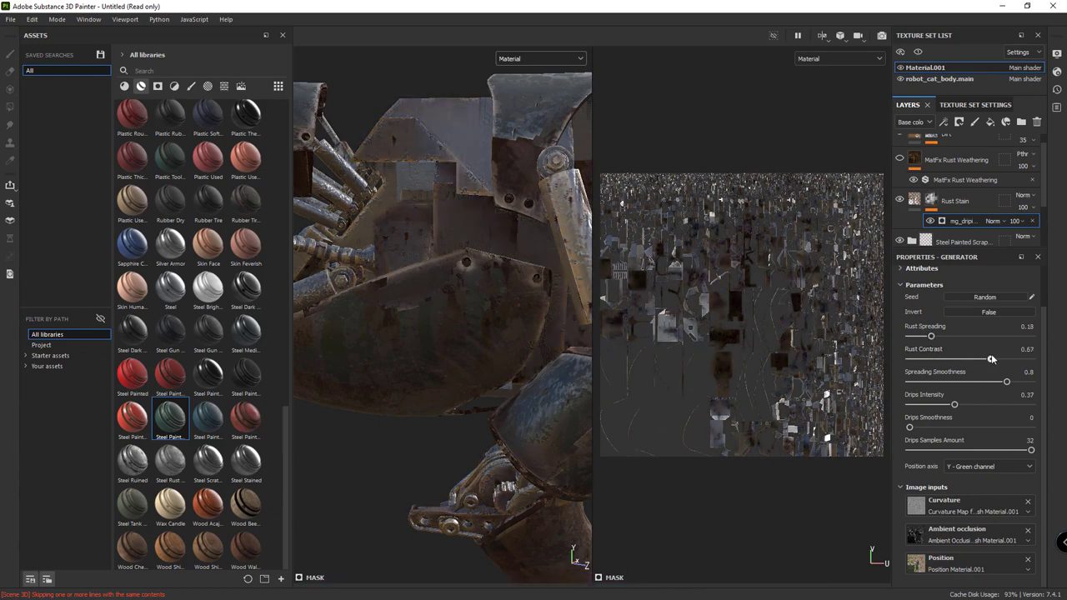
left_click_drag(991, 358, 1008, 358)
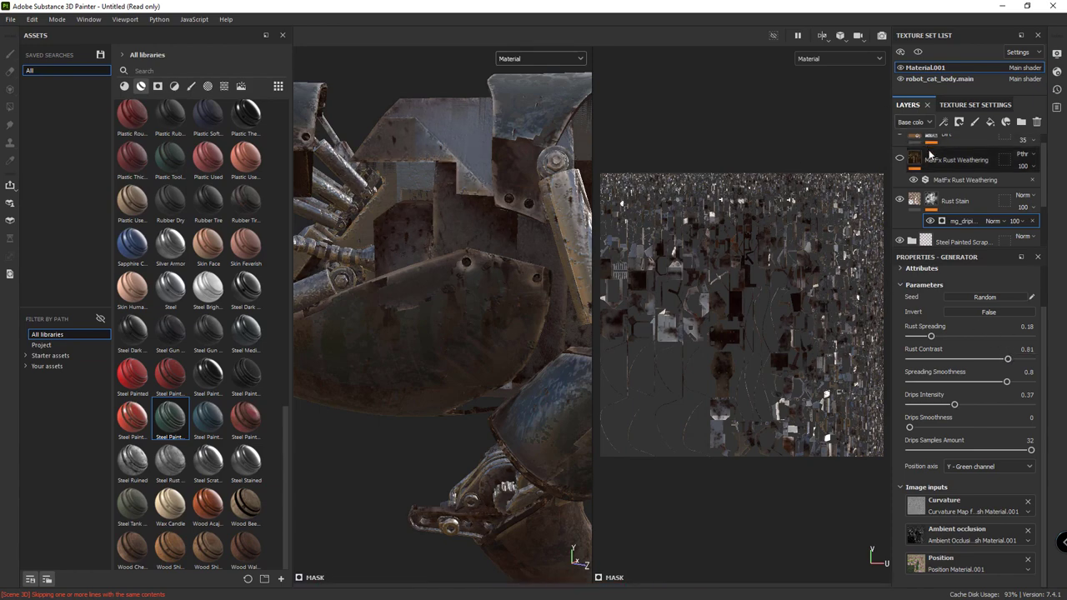
left_click(959, 180)
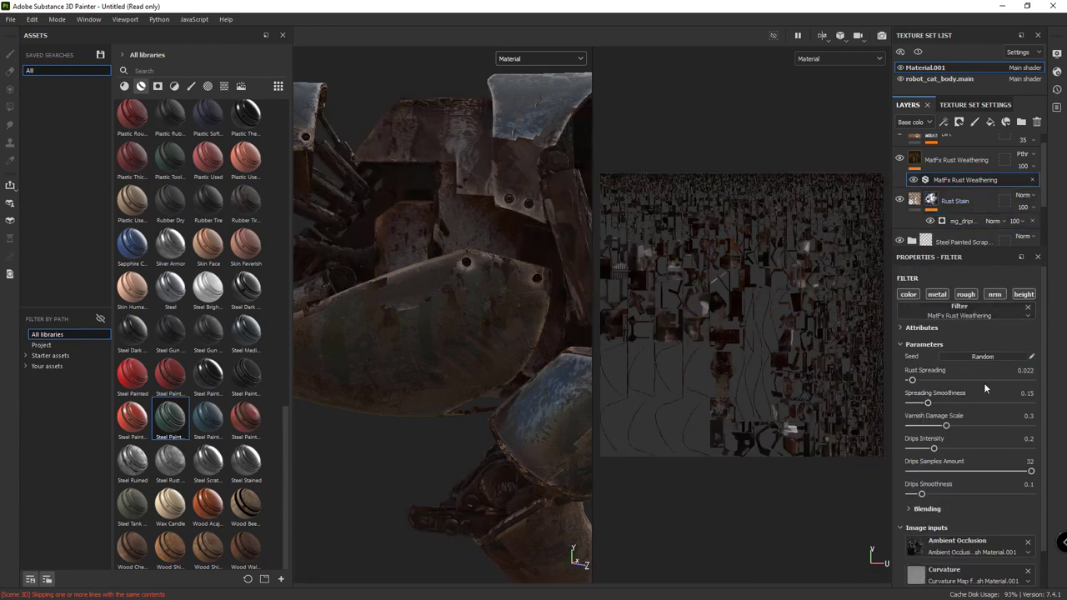
Step: Set MatFx Rust Weathering's Rust Spreading to 0.01 and toggle the filter to compare
left_click(1023, 370)
type("0.01")
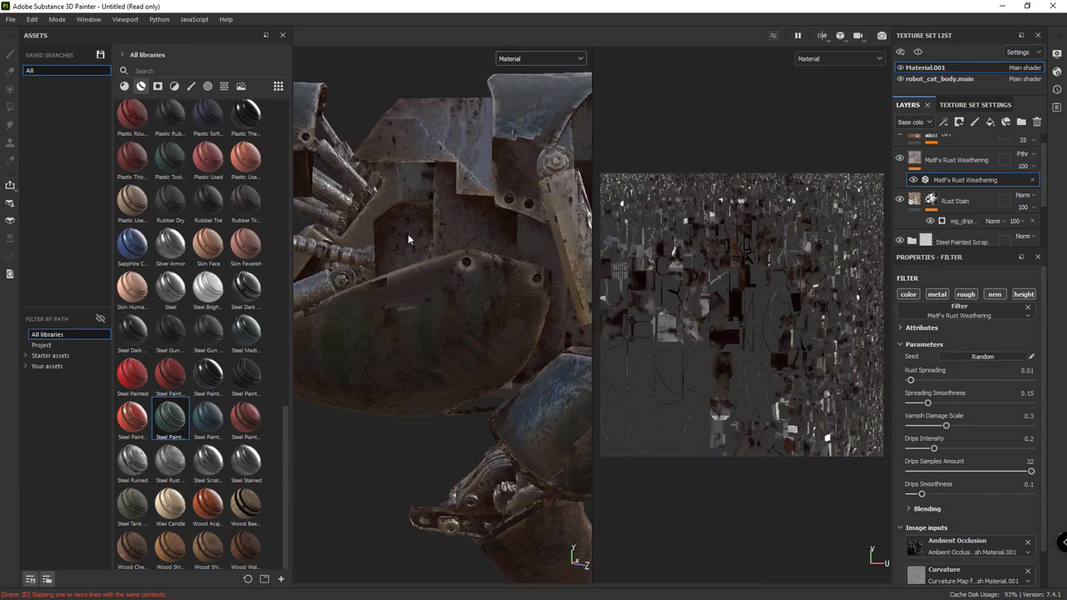
left_click_drag(407, 233, 364, 175, "alt")
scroll(366, 179, "down", 3)
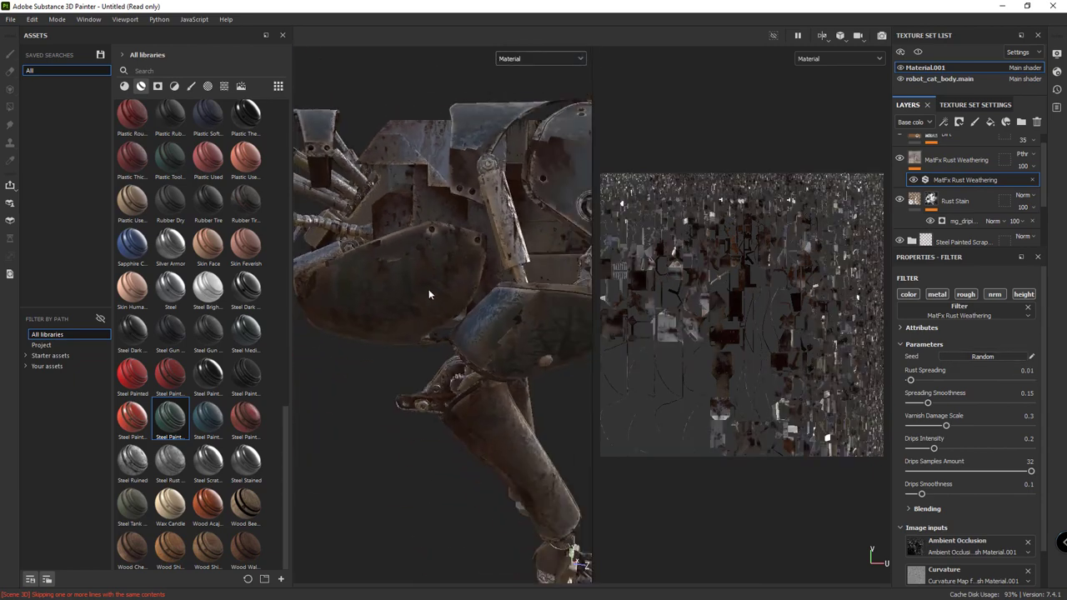
left_click_drag(430, 293, 527, 362, "alt")
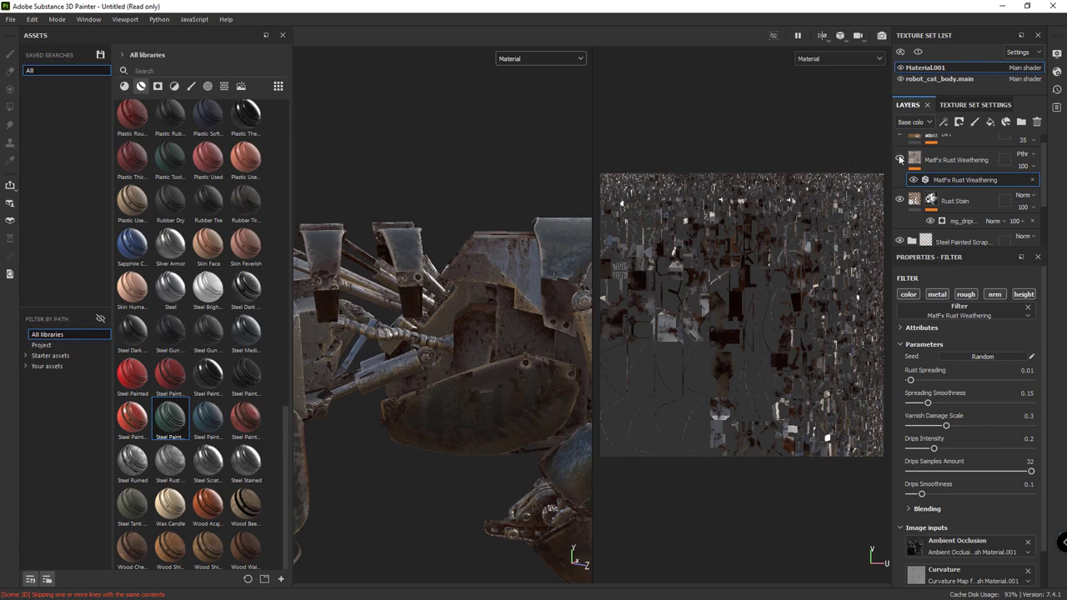
left_click(900, 158)
left_click(899, 159)
left_click(899, 158)
left_click(899, 158)
Step: Hide the Steel folder in the Material.001 layer stack
scroll(488, 309, "up", 2)
scroll(488, 309, "up", 2)
scroll(969, 191, "up", 1)
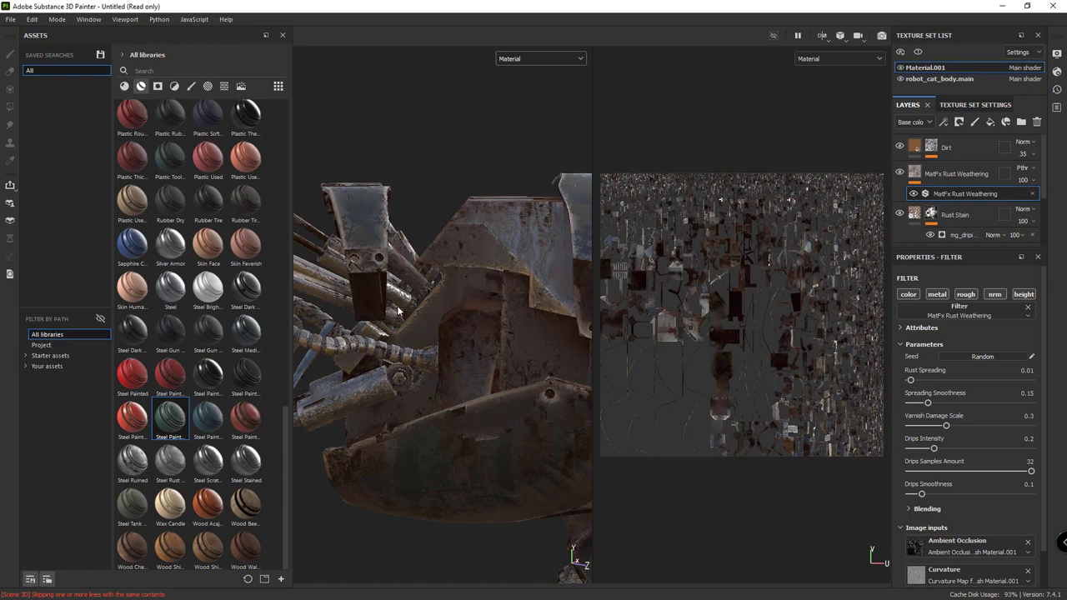
scroll(400, 310, "down", 3)
scroll(405, 305, "down", 2)
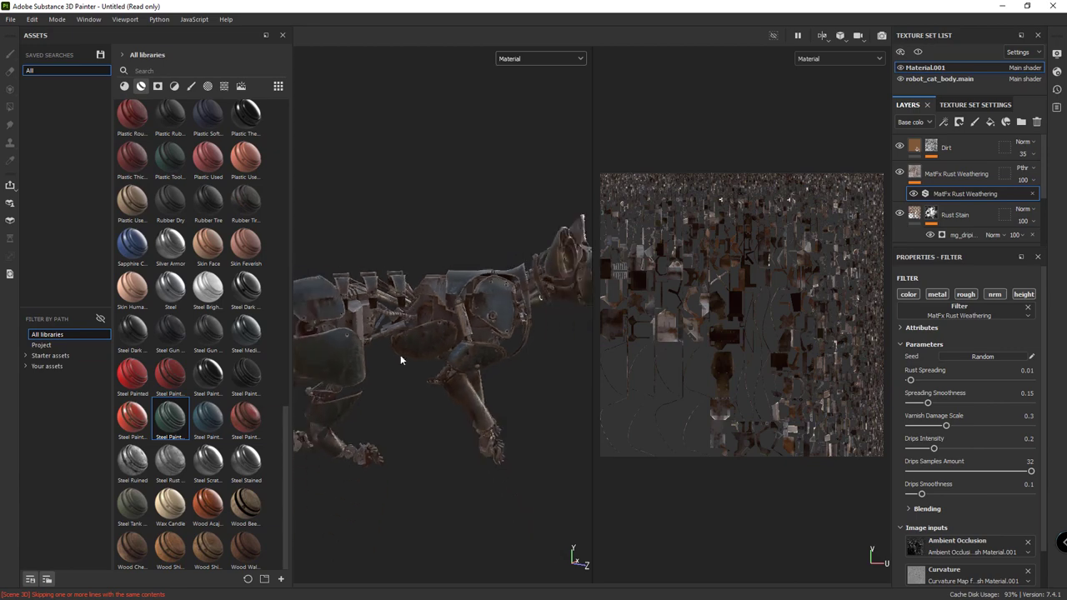
scroll(422, 334, "up", 2)
scroll(937, 202, "down", 3)
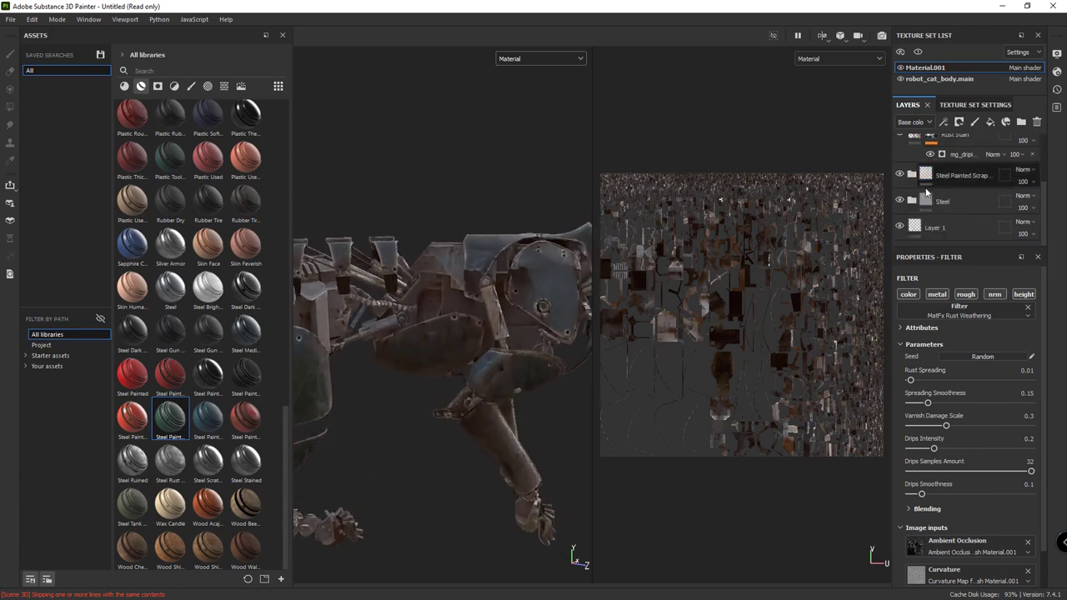
left_click(905, 206)
left_click(900, 201)
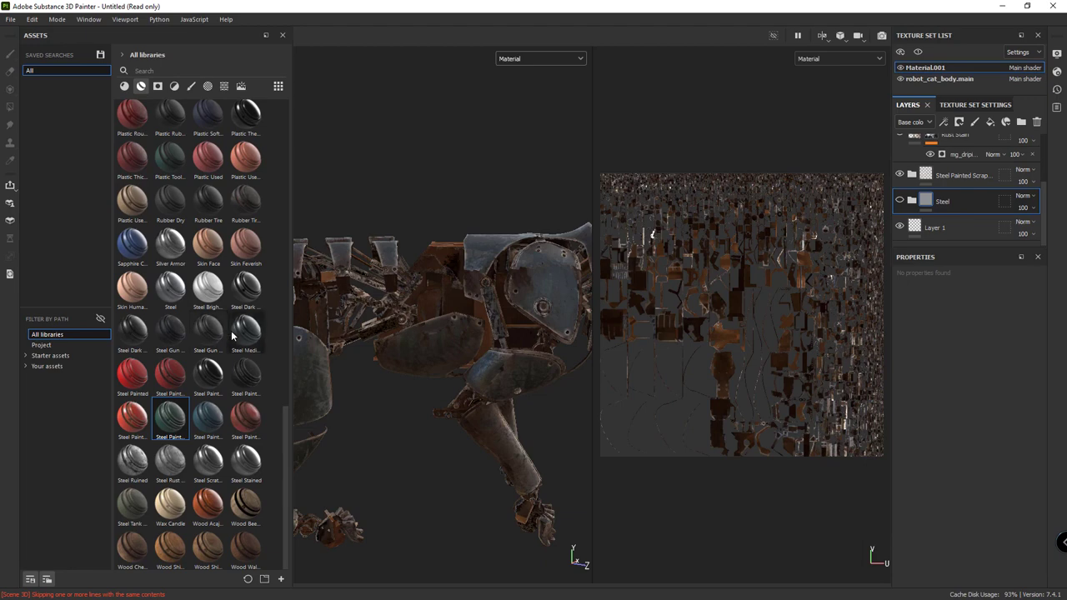
mouse_move(246, 286)
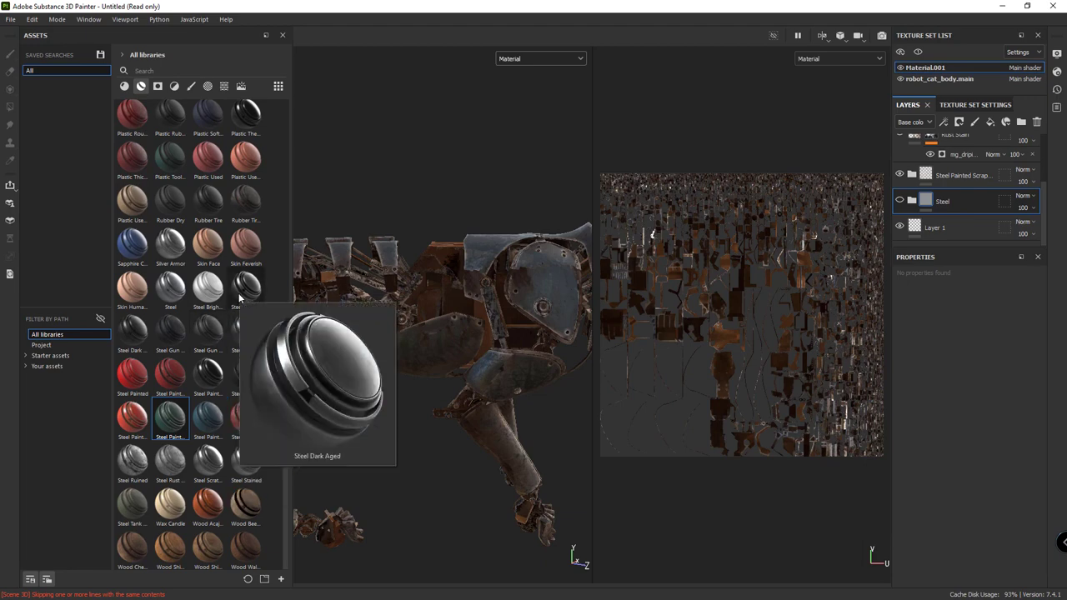
Step: Try a Steel Dark Aged layer above Steel, inspect the robot, then delete it
left_click_drag(239, 296, 961, 193)
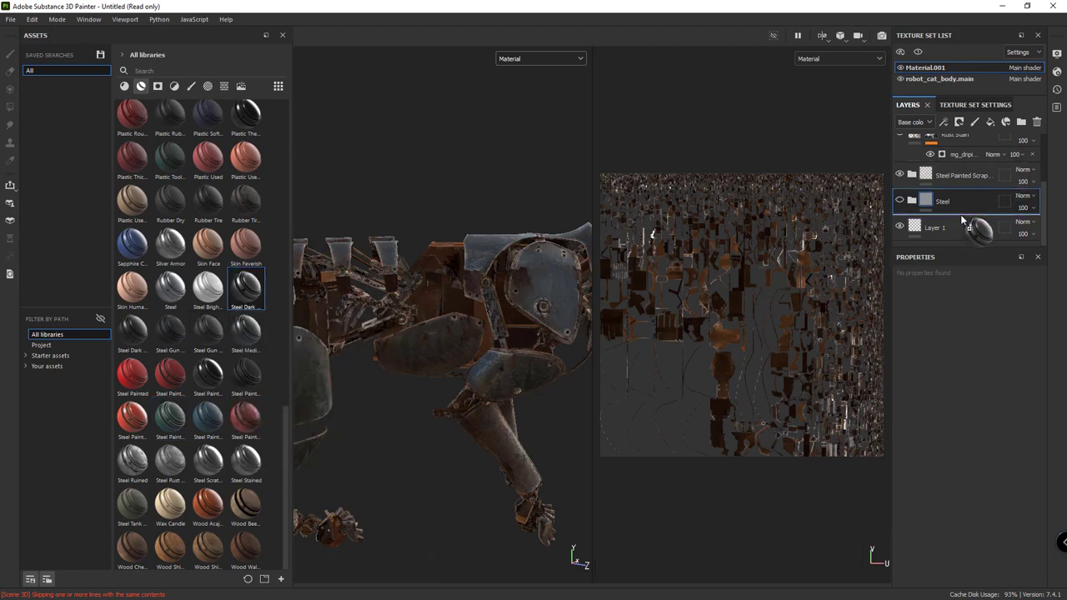
left_click_drag(961, 193, 967, 200)
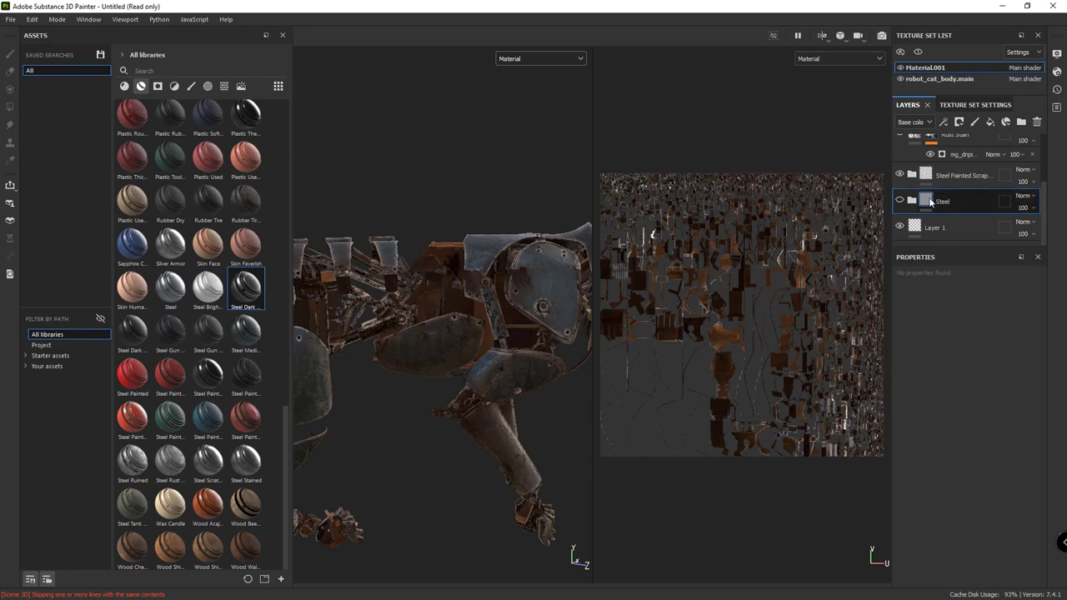
left_click_drag(246, 287, 967, 194)
scroll(400, 292, "up", 2)
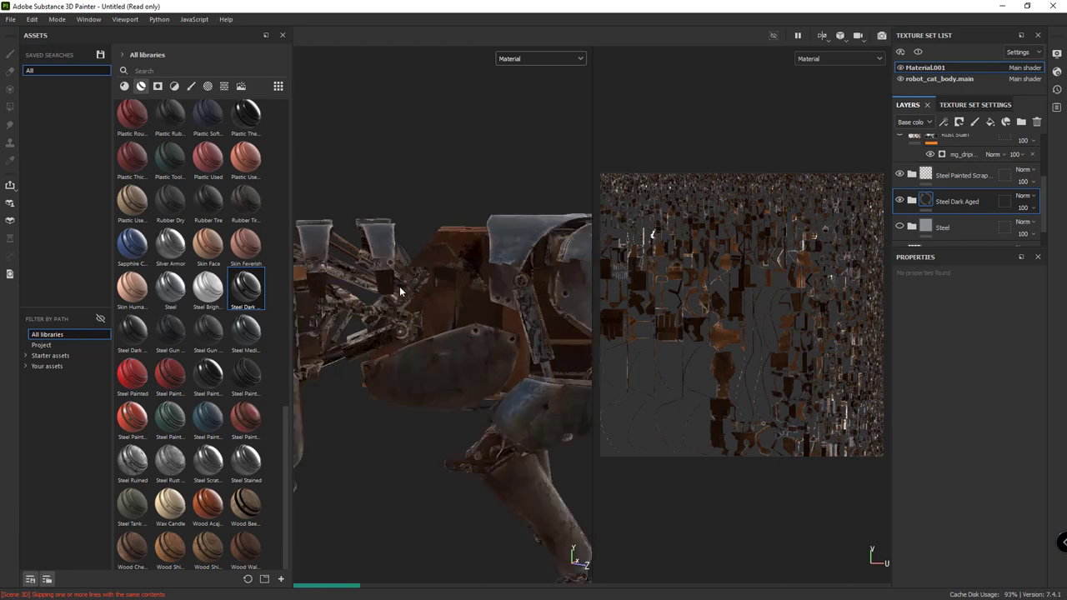
scroll(401, 292, "up", 2)
scroll(399, 290, "up", 1)
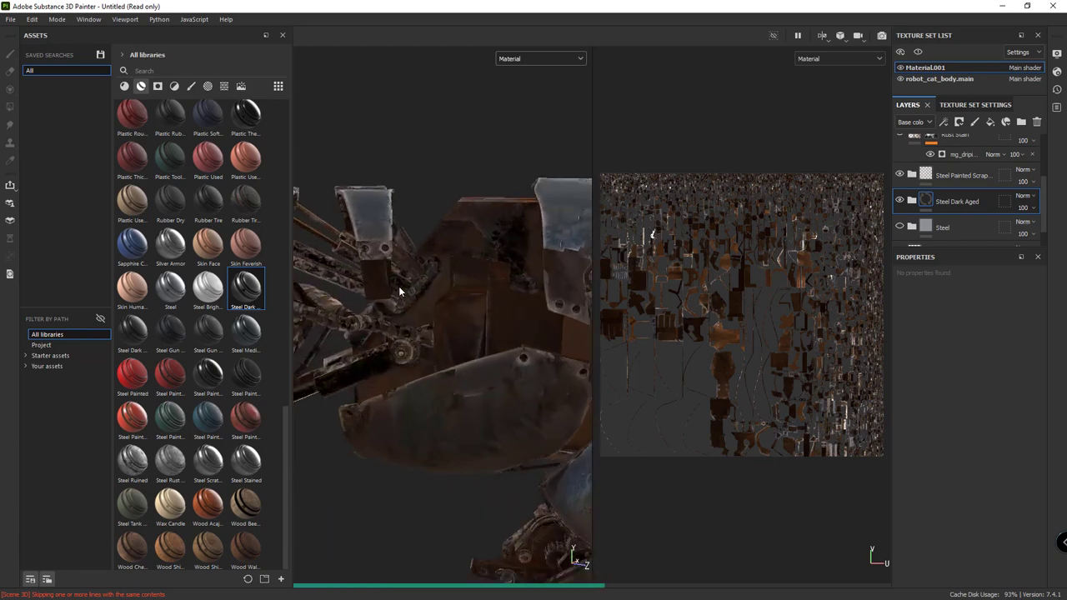
scroll(399, 291, "up", 2)
scroll(399, 291, "down", 1)
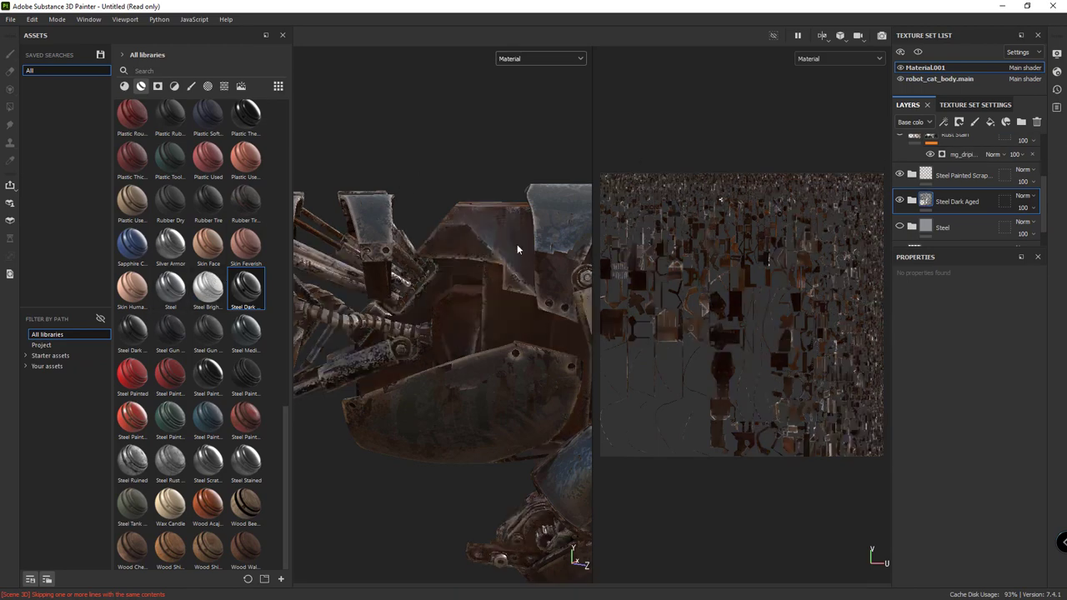
scroll(510, 246, "up", 2)
scroll(492, 252, "up", 2)
left_click_drag(479, 255, 379, 284, "alt")
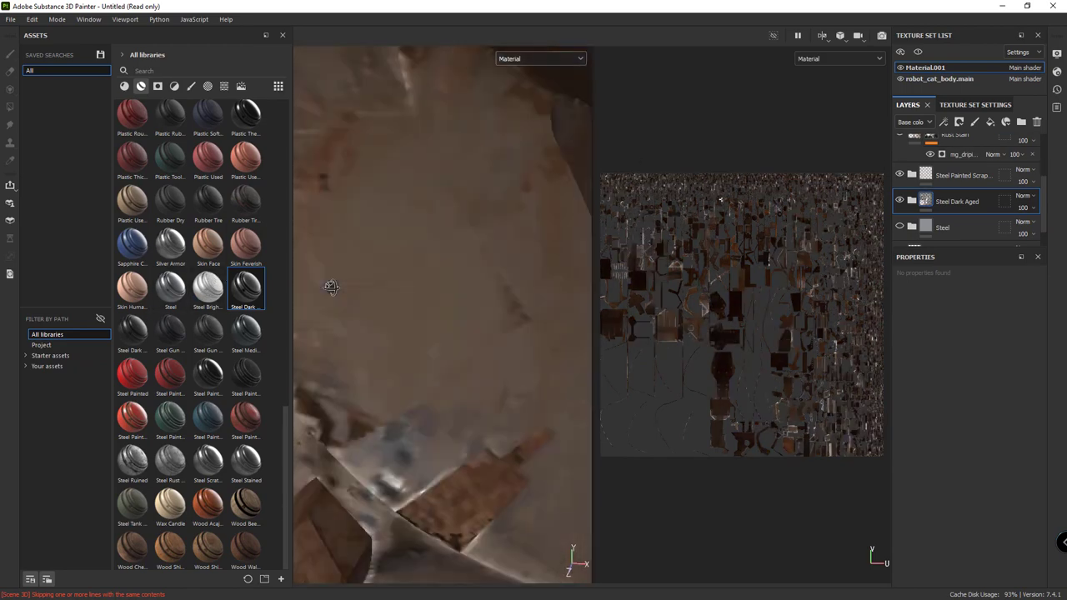
key("f")
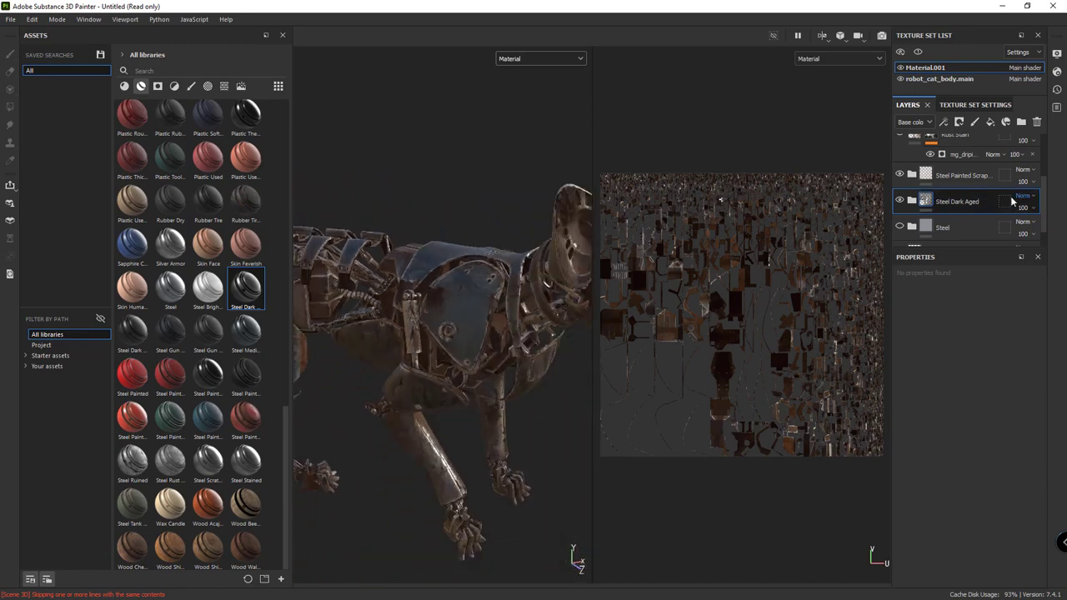
key("Delete")
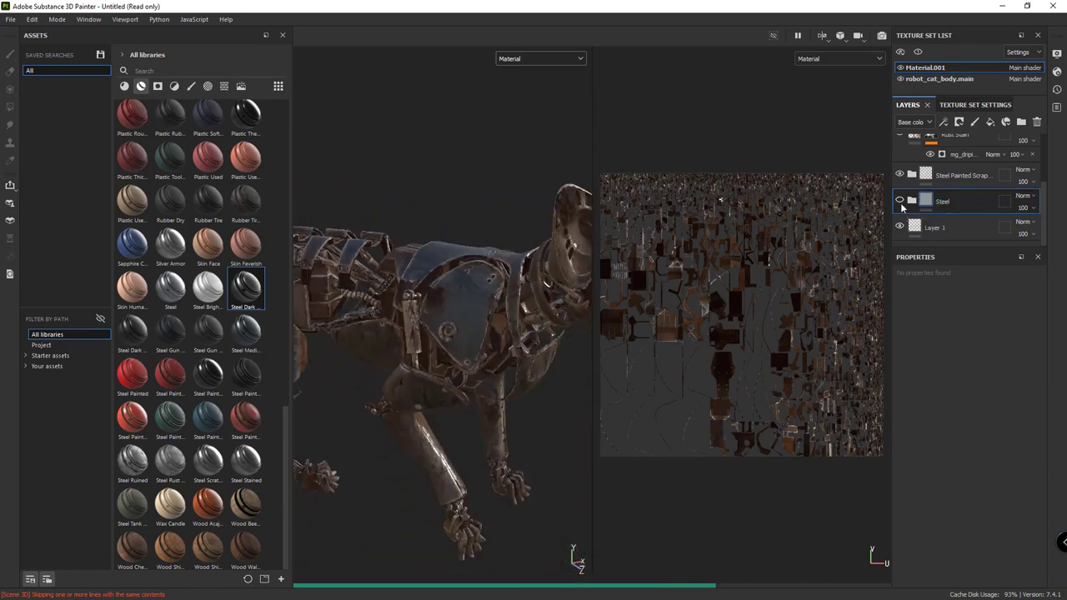
Step: Orbit to a straight-on front view and zoom in on the robot cat's head
scroll(454, 231, "up", 3)
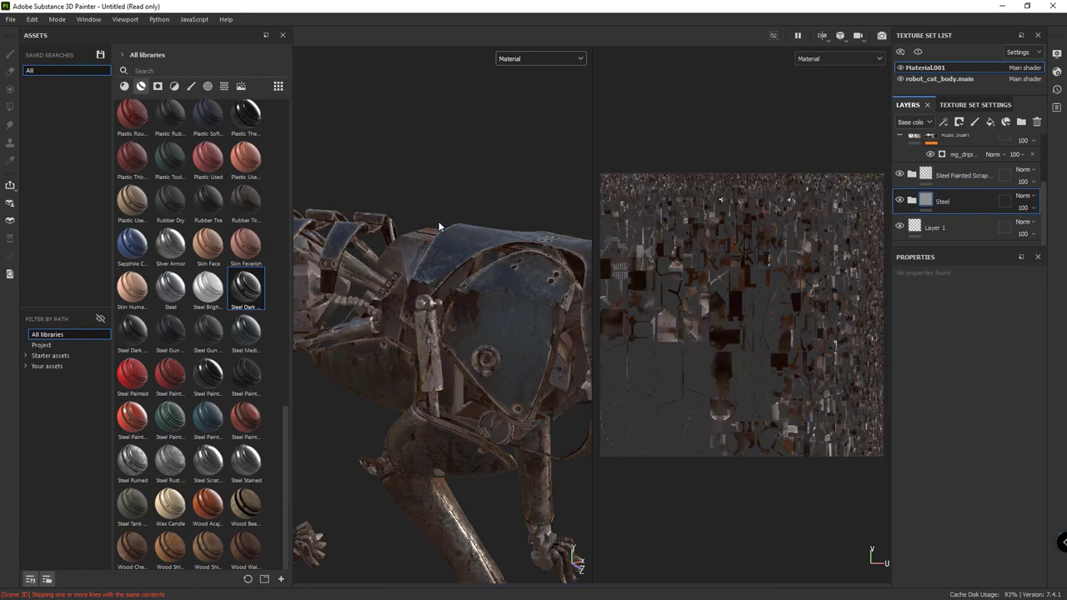
scroll(437, 223, "down", 3)
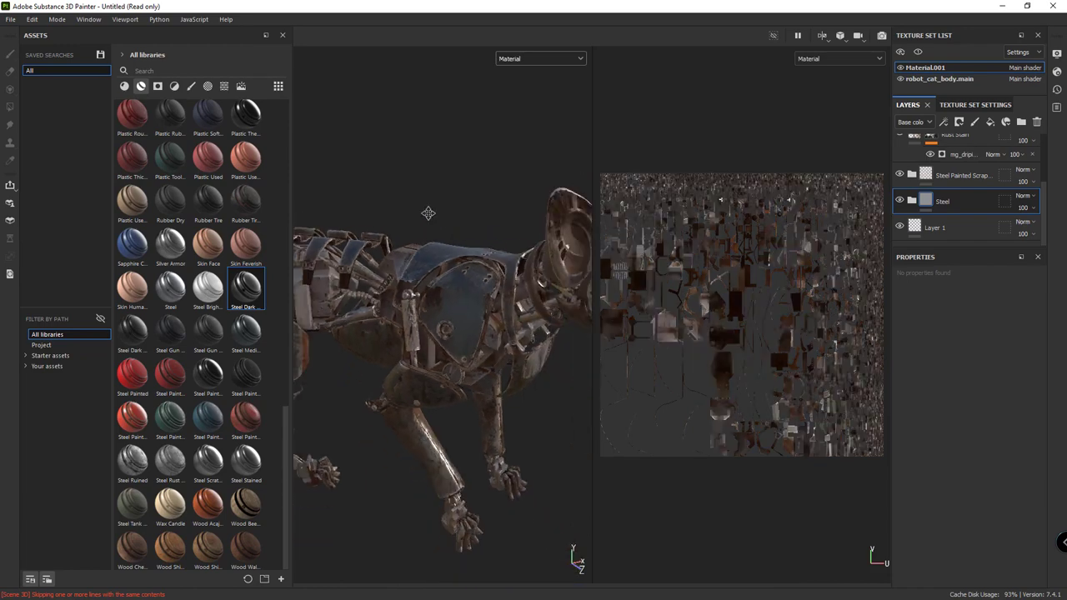
mouse_move(427, 213)
left_mouse_down("alt")
mouse_move(542, 225)
mouse_move(420, 255)
mouse_move(484, 247)
left_mouse_up("alt")
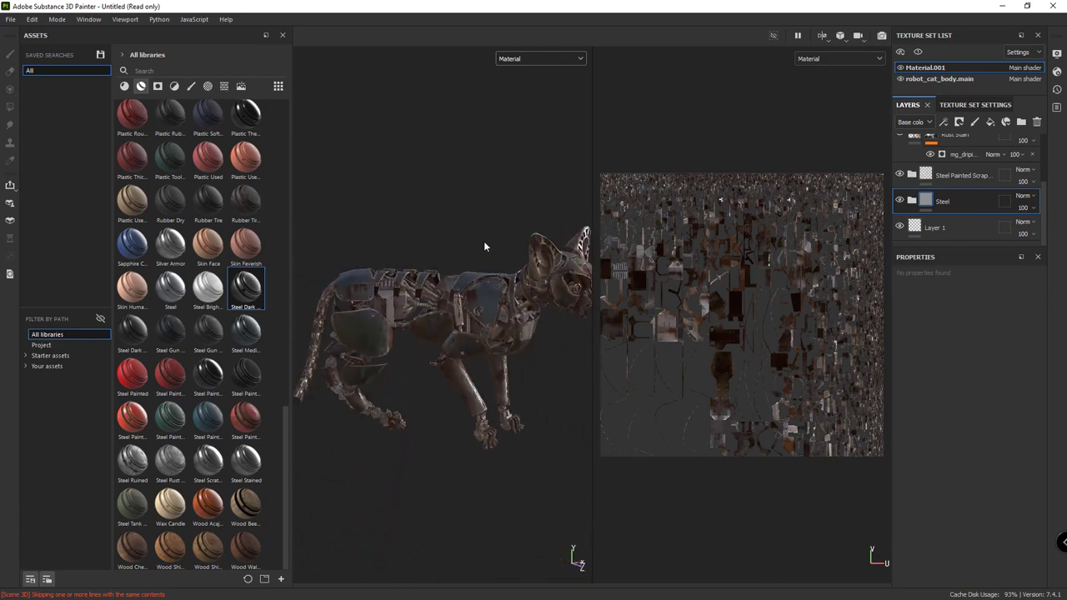
left_click_drag(501, 285, 398, 291, "alt")
scroll(397, 291, "up", 2)
scroll(473, 323, "up", 3)
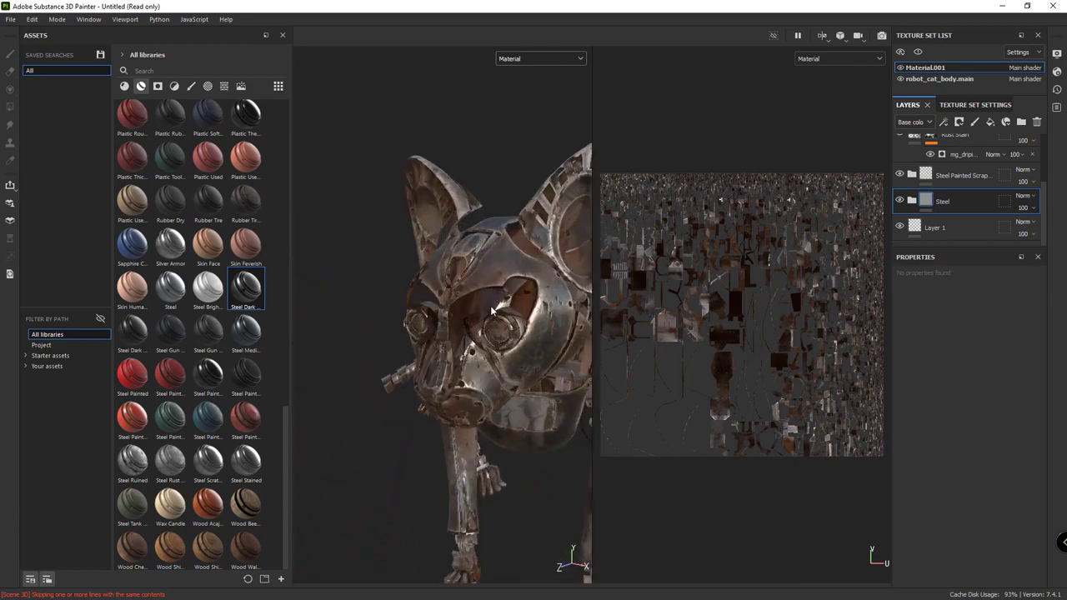
scroll(473, 322, "up", 3)
left_click_drag(473, 323, 476, 309, "alt")
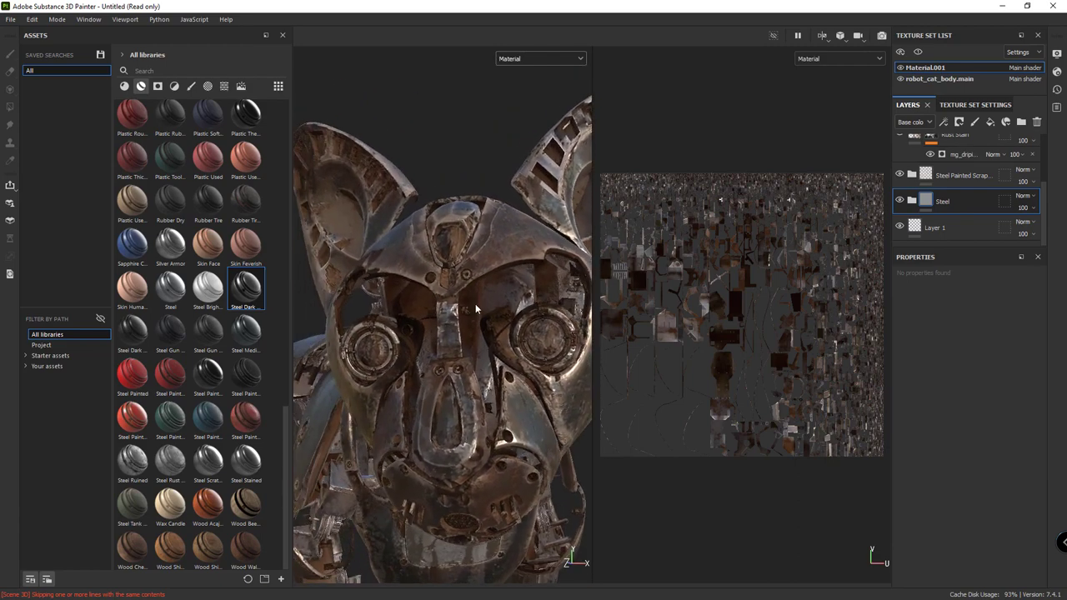
scroll(912, 171, "up", 2)
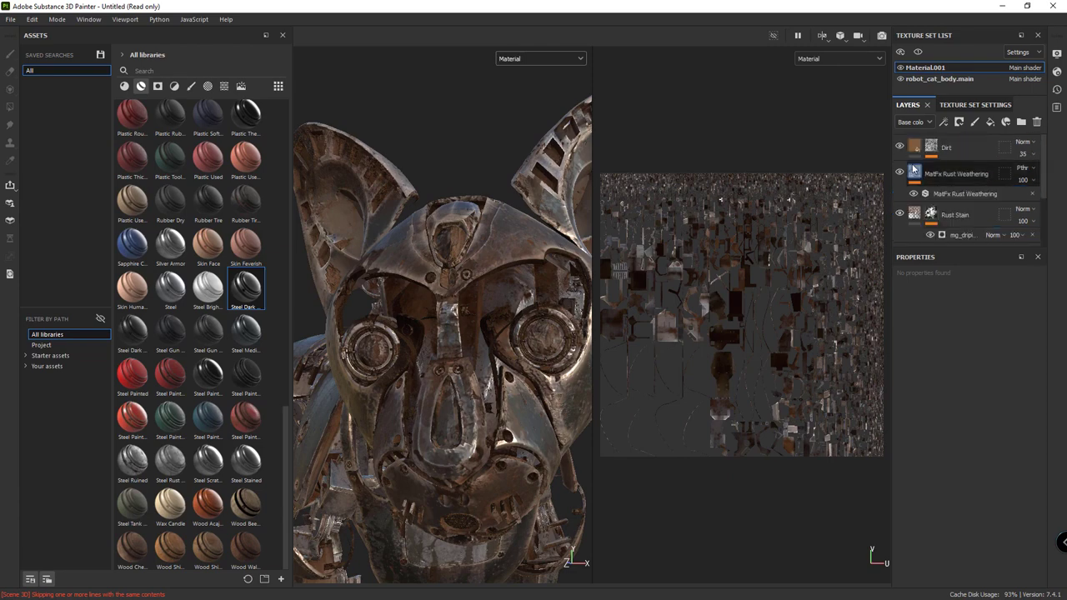
Step: Toggle the body and Material.001 texture sets' visibility off and on to compare
left_click(900, 80)
left_click(900, 81)
left_click(900, 80)
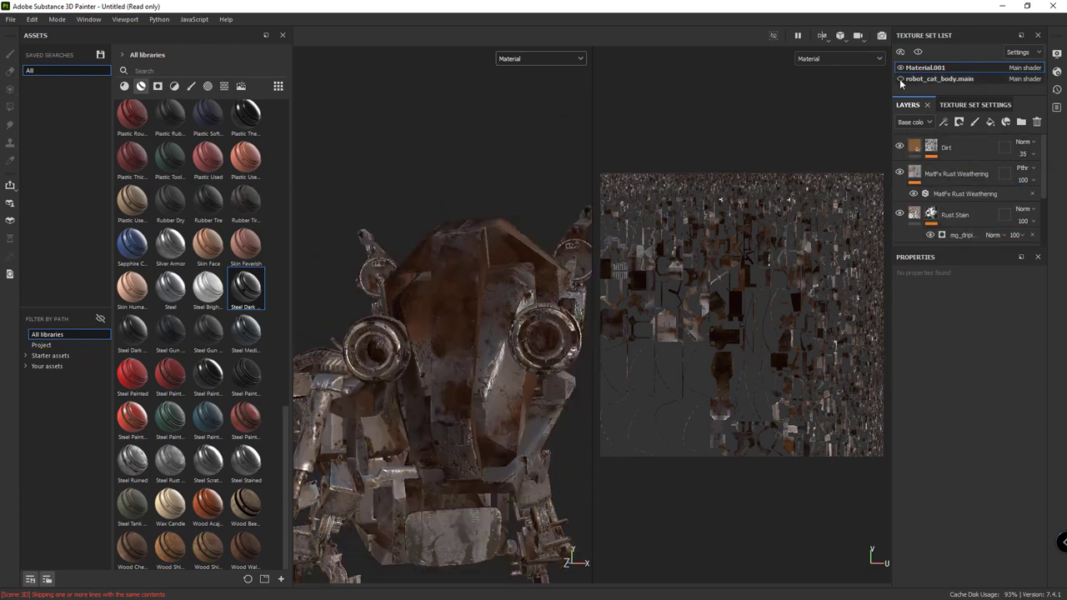
left_click(900, 80)
left_click(900, 70)
left_click(900, 70)
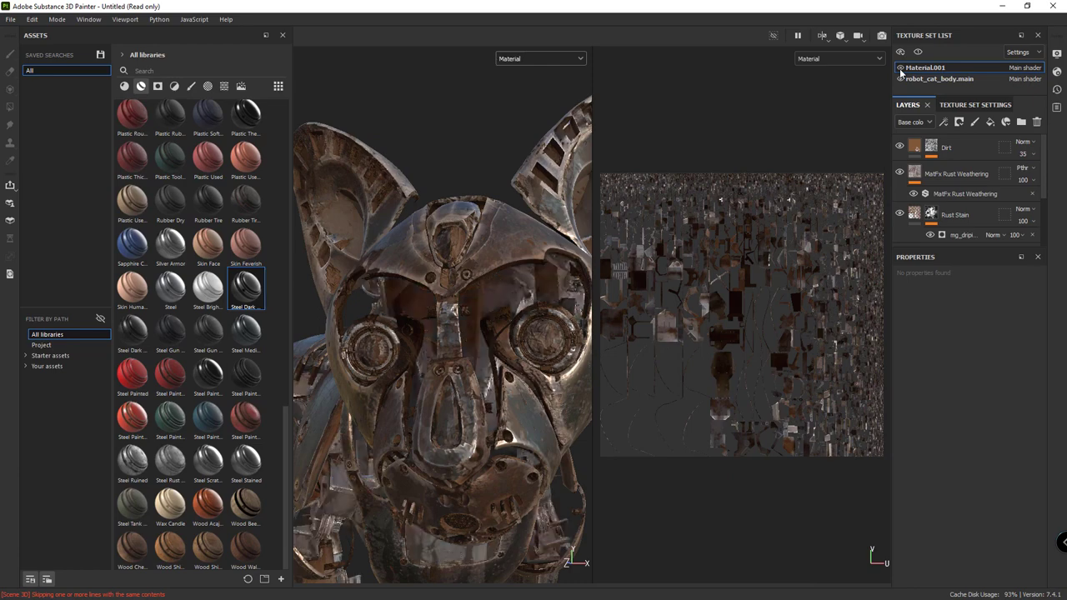
left_click(900, 70)
left_click(900, 70)
left_click(900, 79)
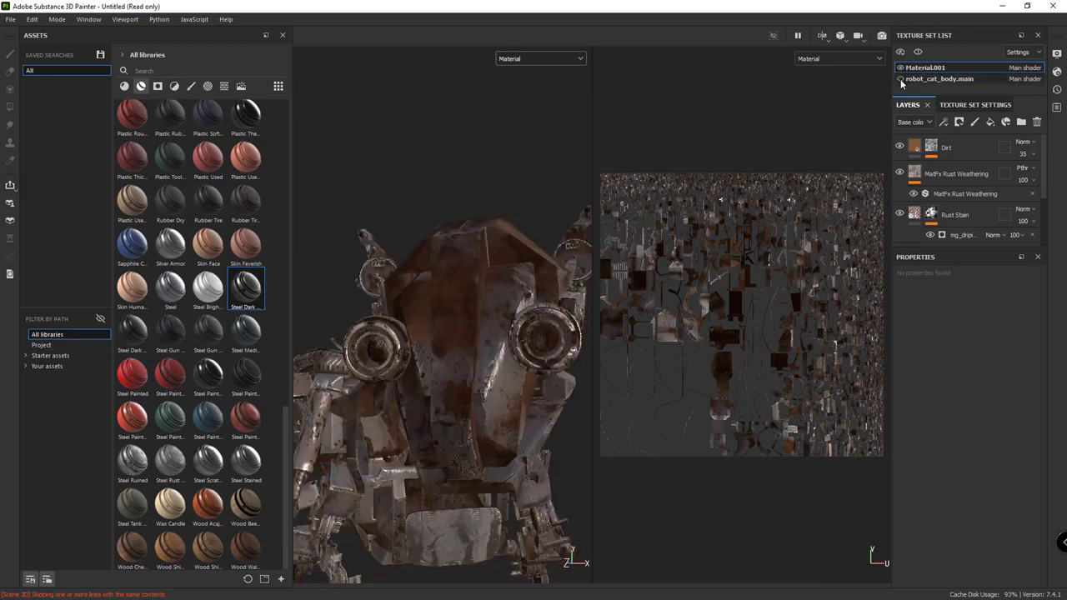
left_click(900, 79)
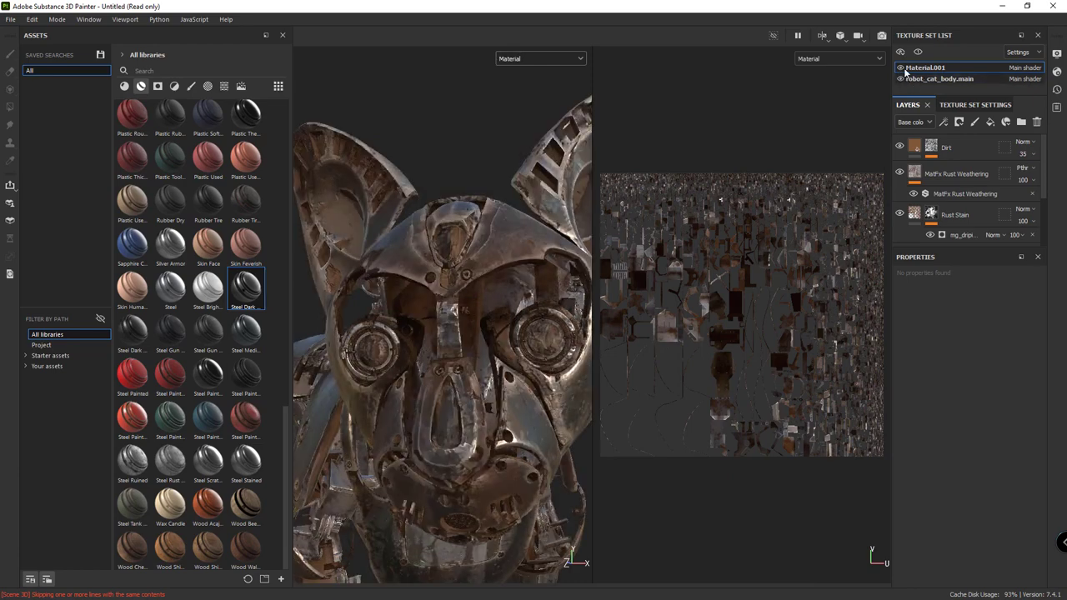
Step: Select robot_cat_body.main's material layers, group them into Folder 1, and collapse it
left_click(907, 78)
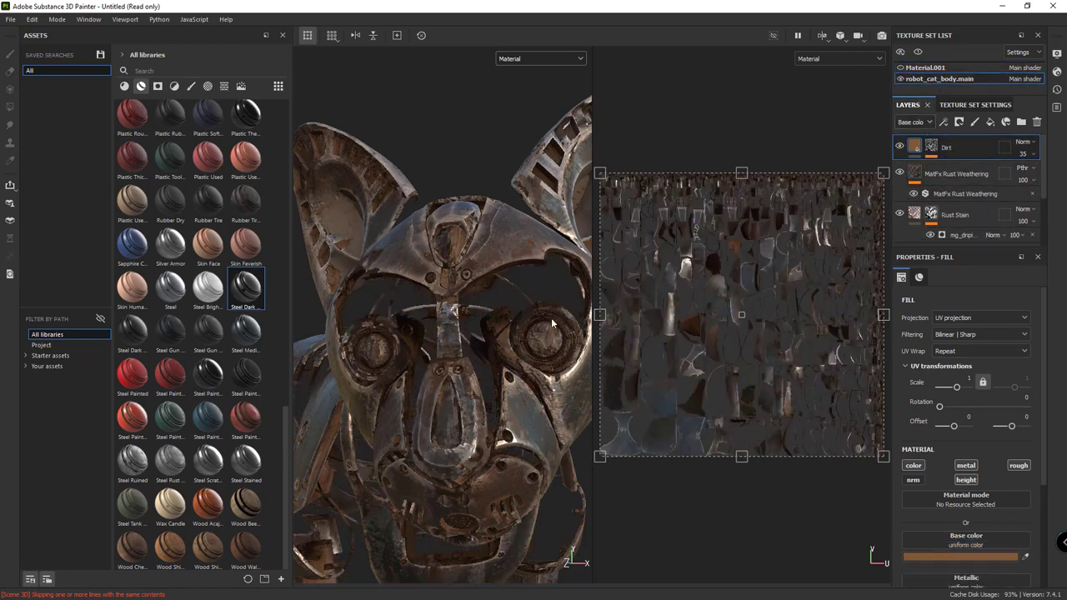
scroll(972, 157, "down", 3)
left_click(949, 203)
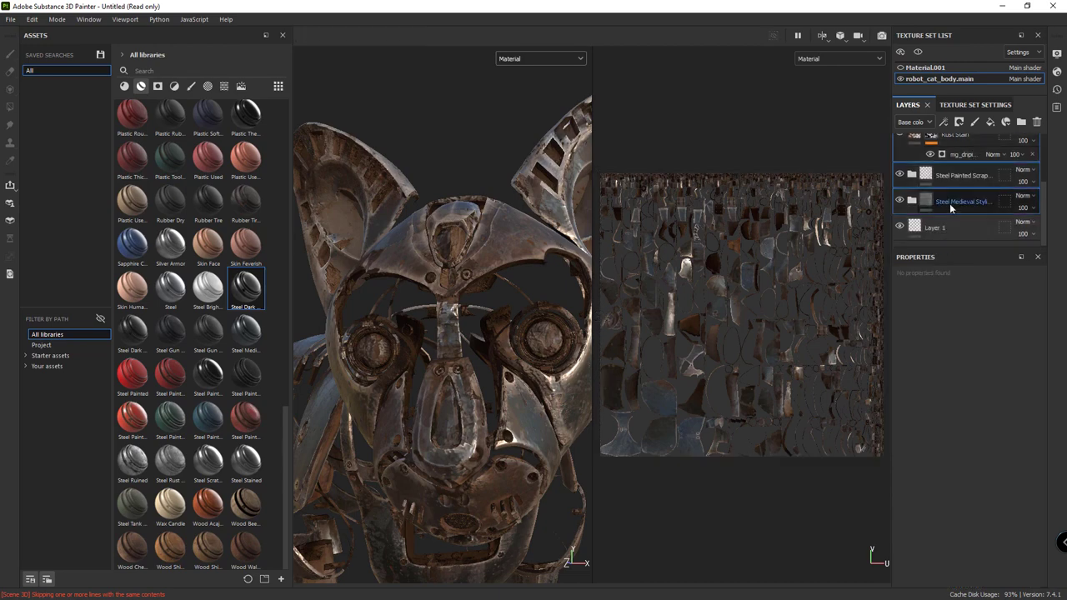
scroll(950, 200, "up", 3)
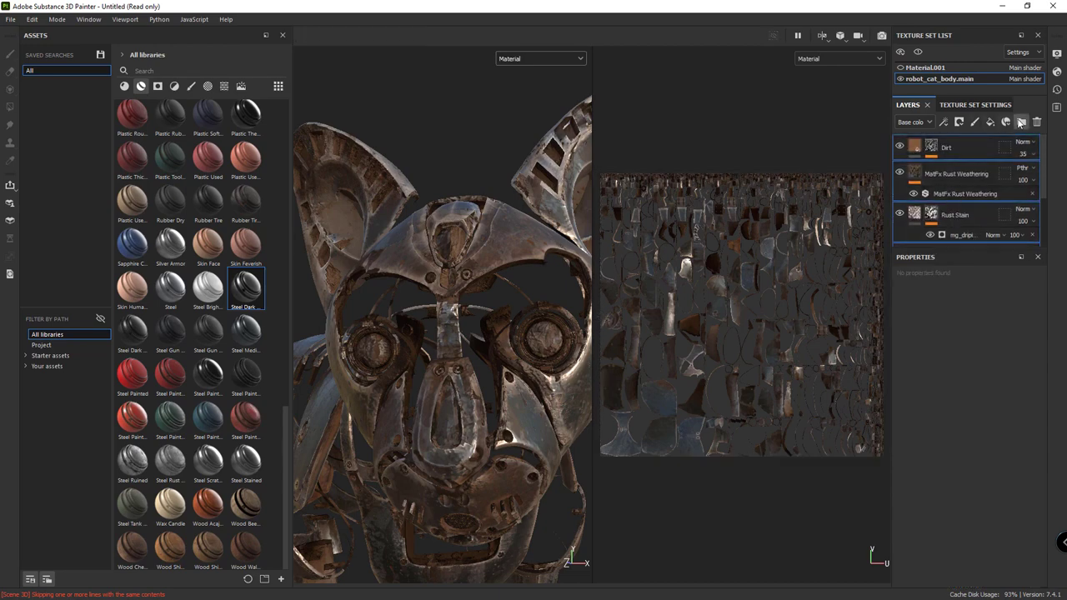
scroll(951, 182, "down", 3)
left_click(950, 203)
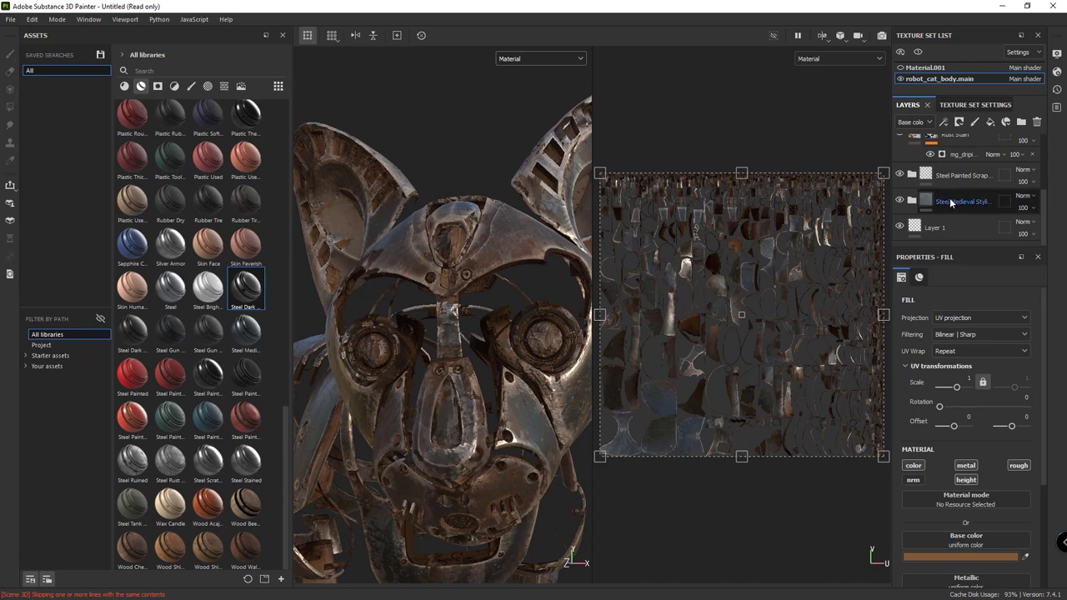
scroll(950, 203, "up", 3)
left_click(944, 145)
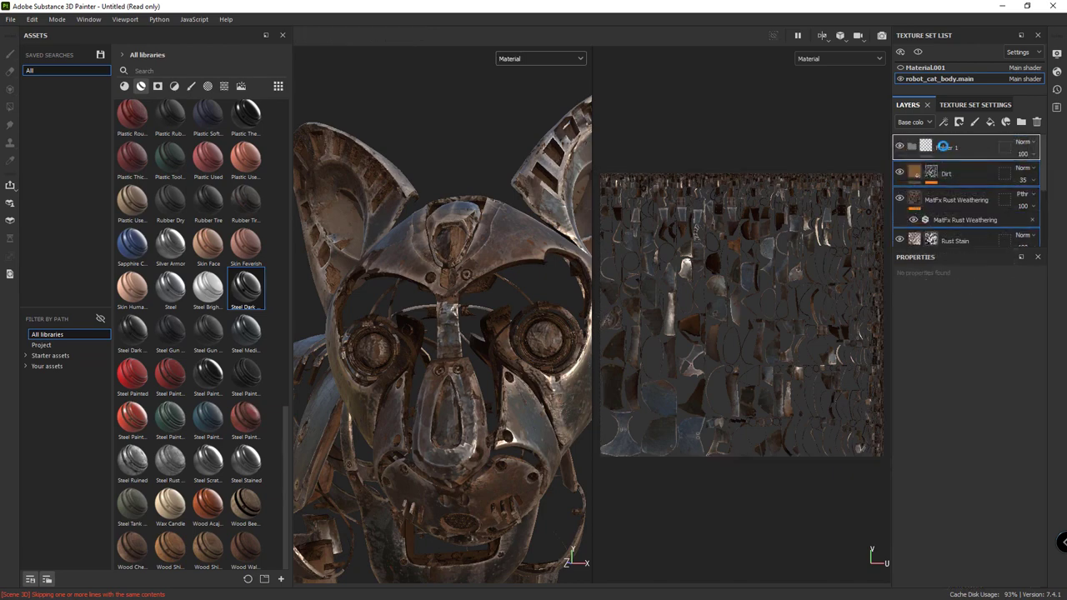
left_click(913, 148)
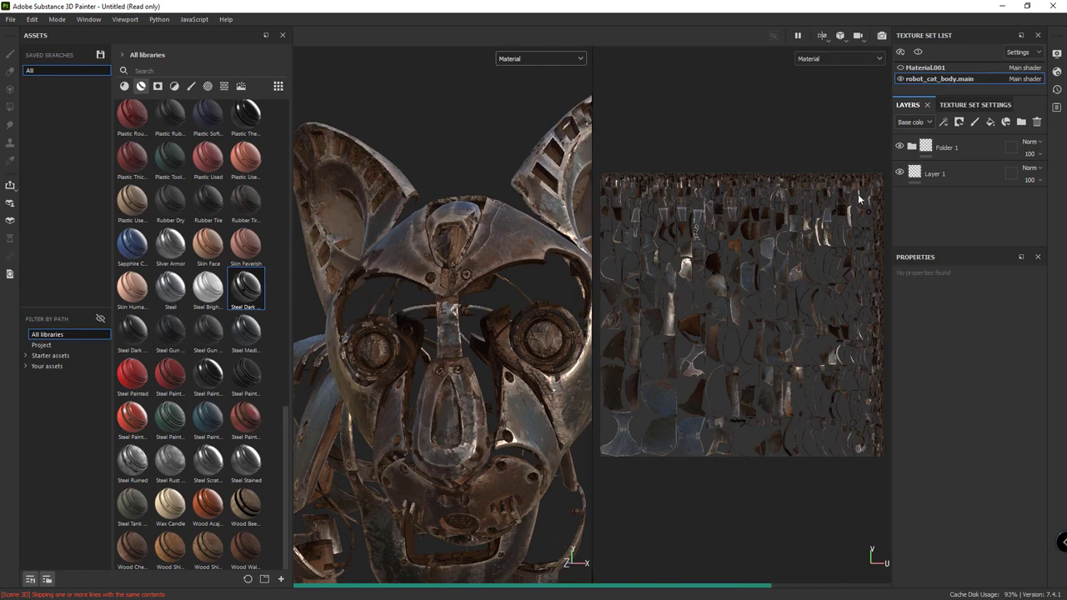
Step: Add a white mask to Folder 1
left_click(959, 123)
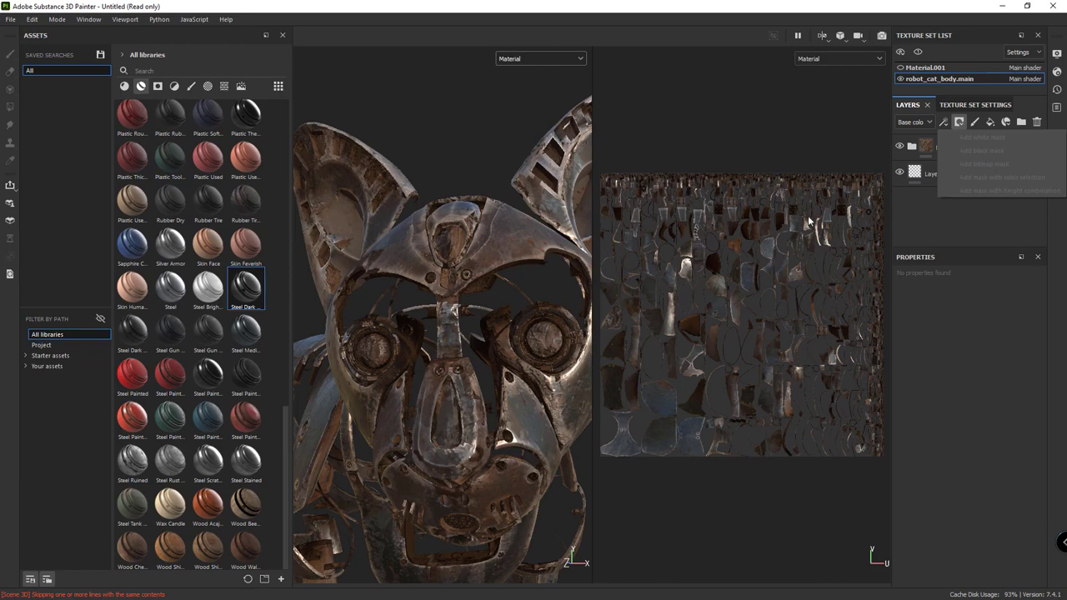
left_click(942, 146)
left_click(958, 123)
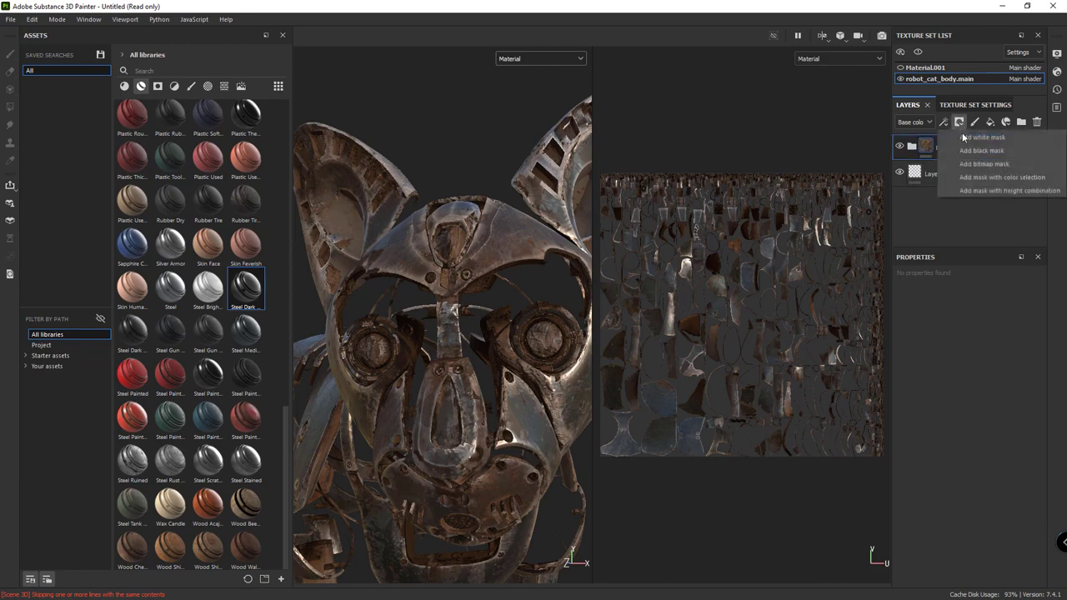
left_click(965, 140)
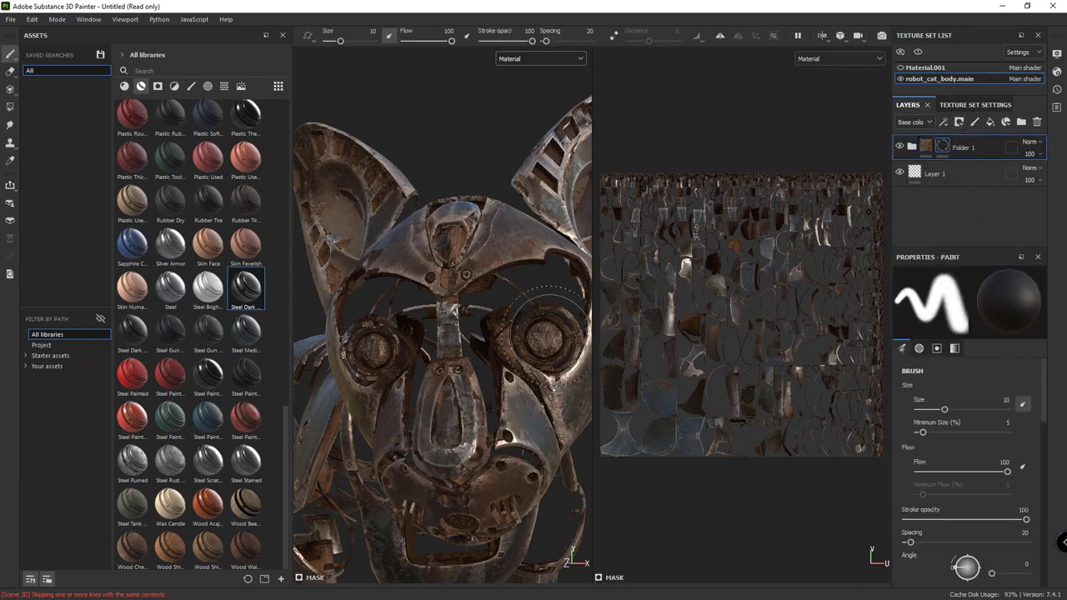
Step: With brush size 1.87 and stroke opacity 13, paint faintly black over the eye in the mask
right_click_drag(550, 313, 545, 340, "ctrl")
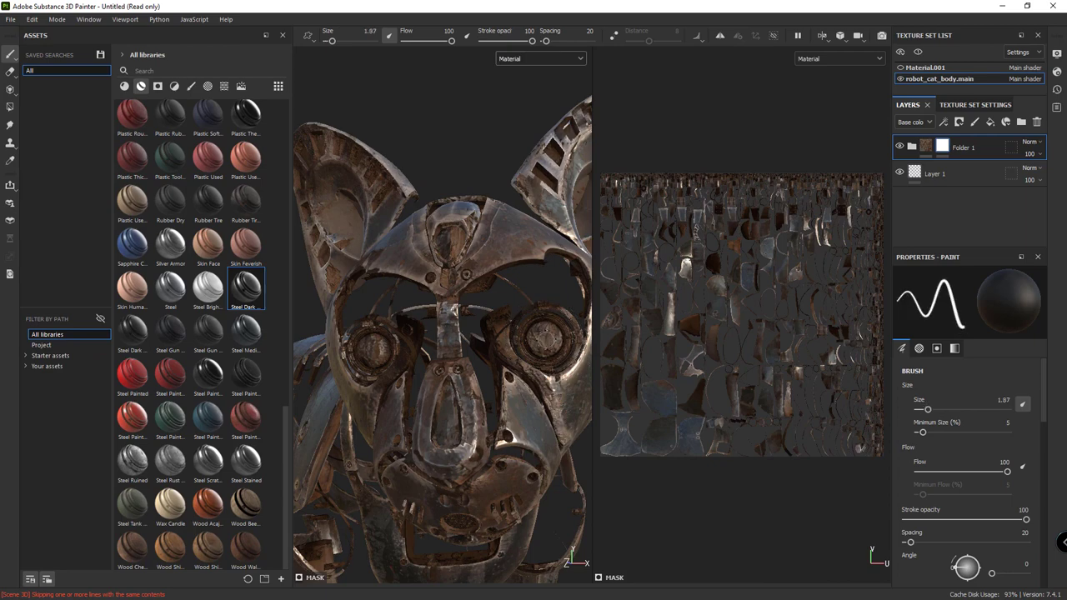
scroll(543, 342, "up", 3)
scroll(540, 333, "up", 3)
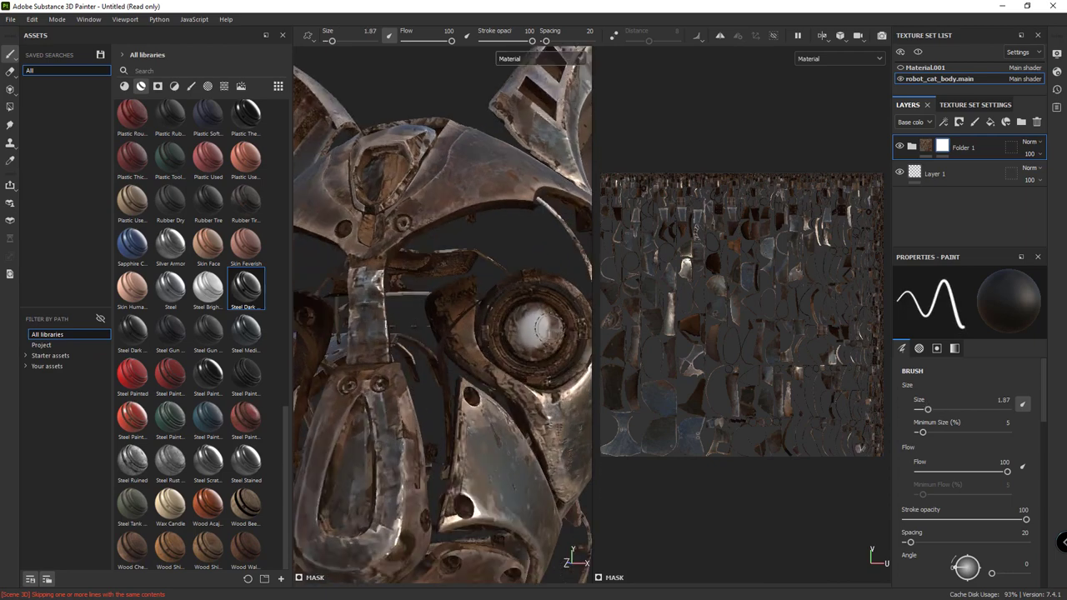
left_click_drag(532, 41, 489, 41)
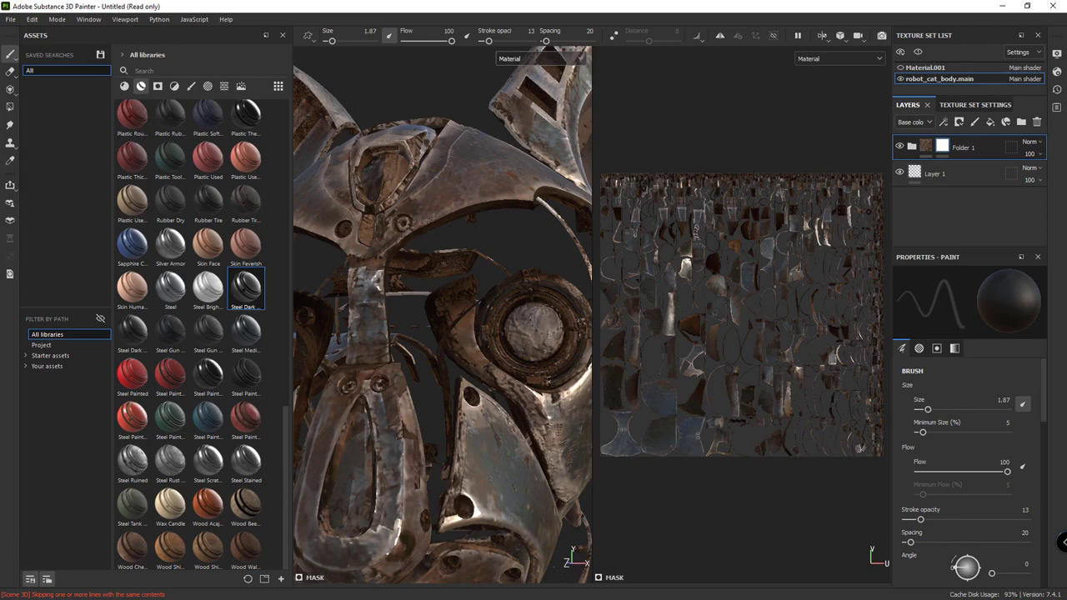
left_click_drag(533, 317, 546, 313)
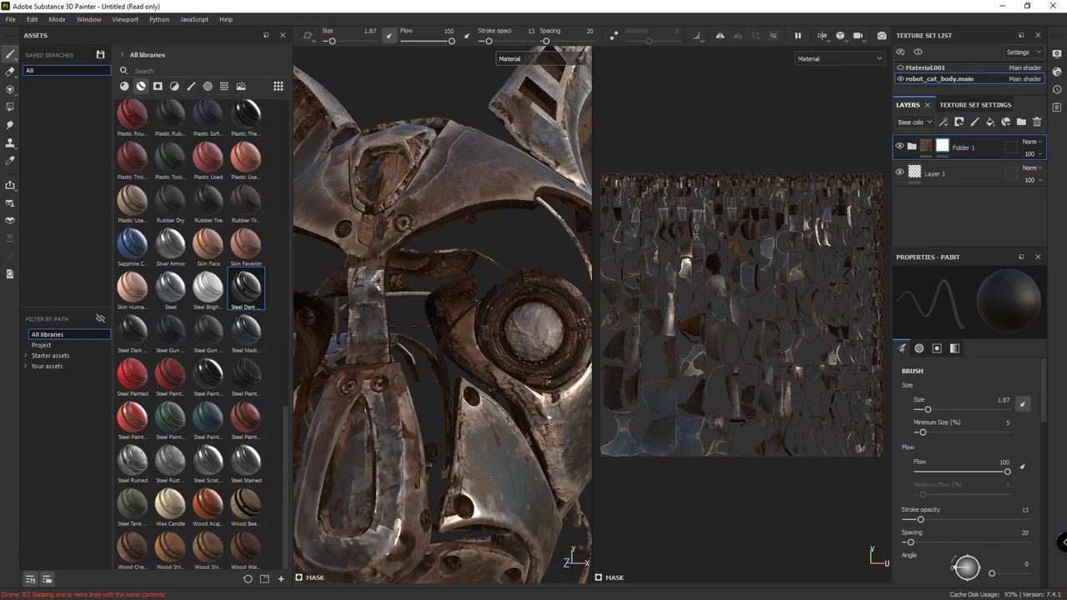
left_click_drag(525, 315, 546, 317)
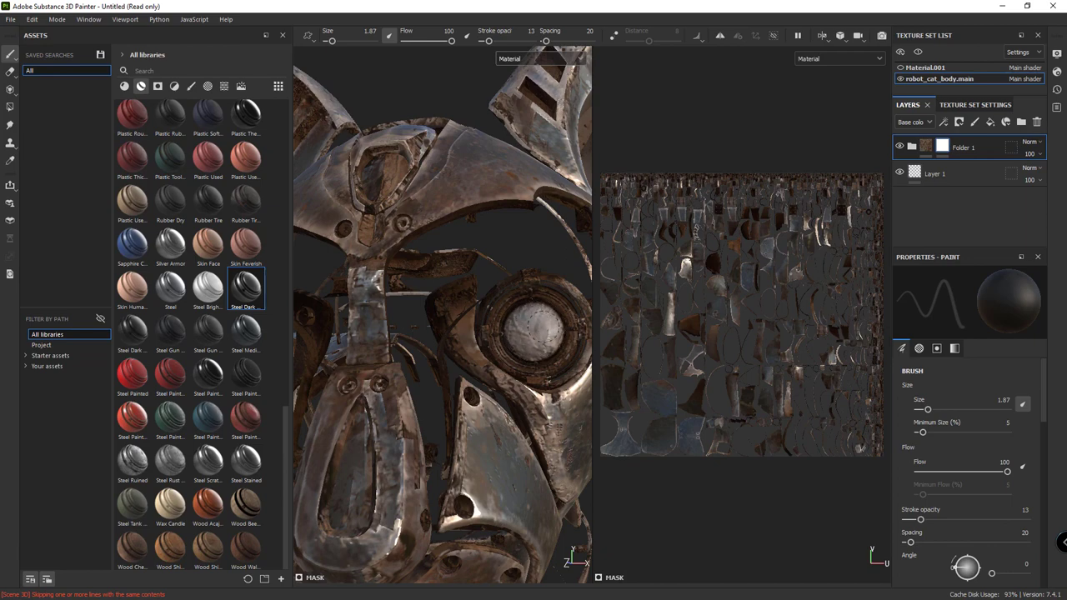
scroll(411, 386, "down", 3)
scroll(400, 388, "down", 2)
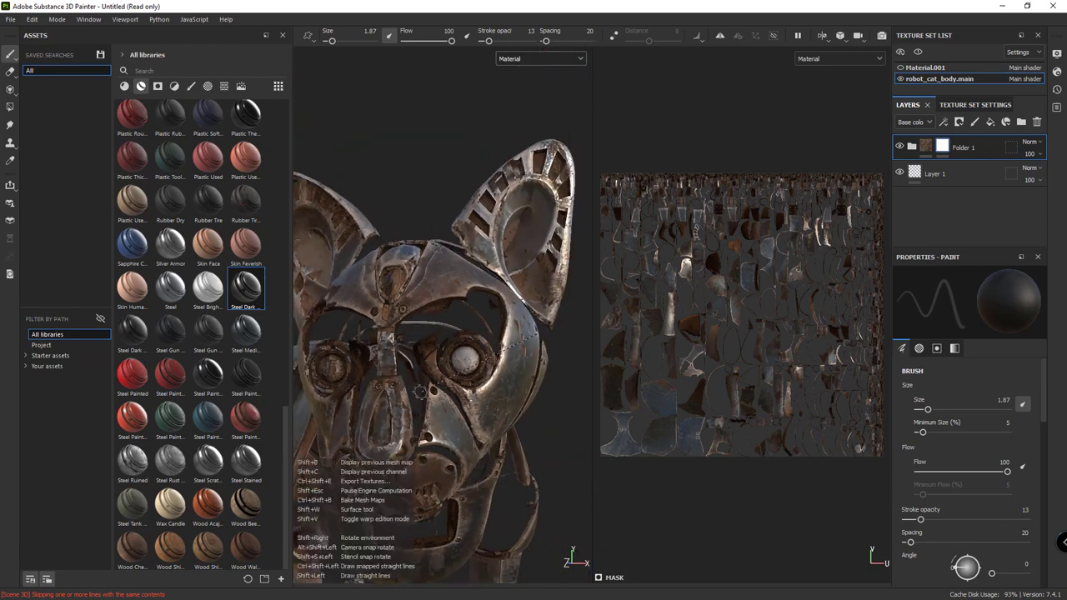
Step: Restore stroke opacity to 100 and paint out the remaining dark spots on the eyeballs
mouse_move(420, 392)
left_mouse_down("alt")
mouse_move(483, 380)
mouse_move(501, 161)
left_mouse_up("alt")
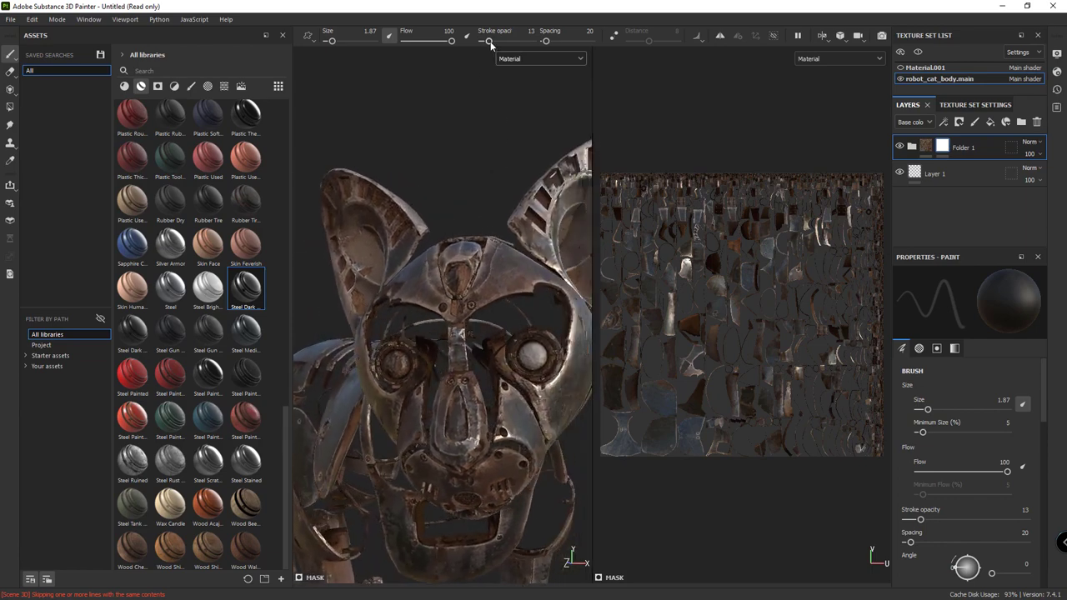
left_click_drag(490, 41, 532, 41)
scroll(554, 367, "up", 2)
scroll(533, 350, "up", 3)
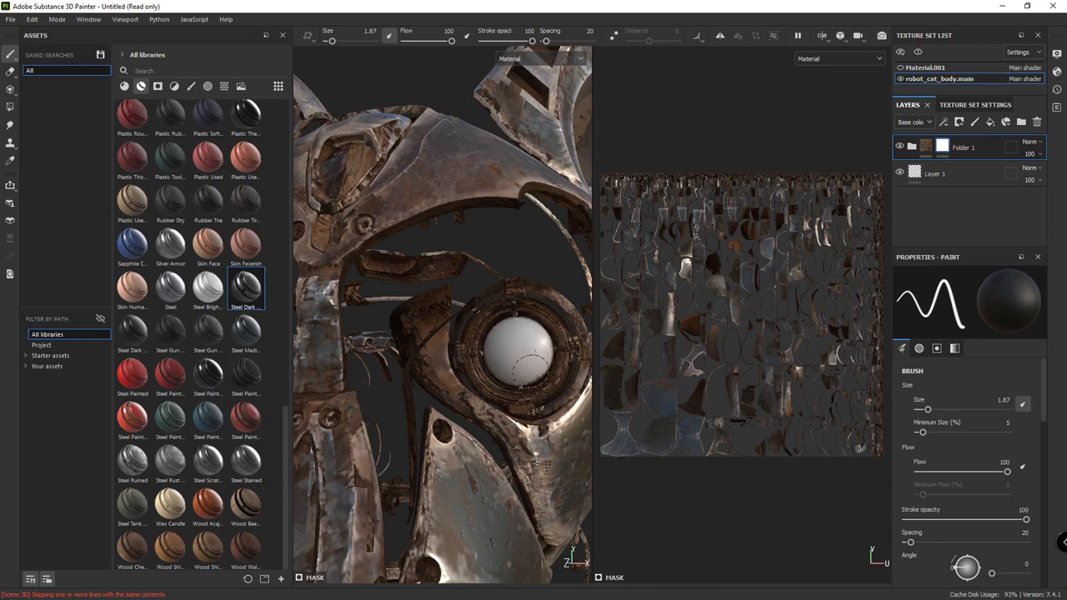
scroll(521, 362, "down", 3)
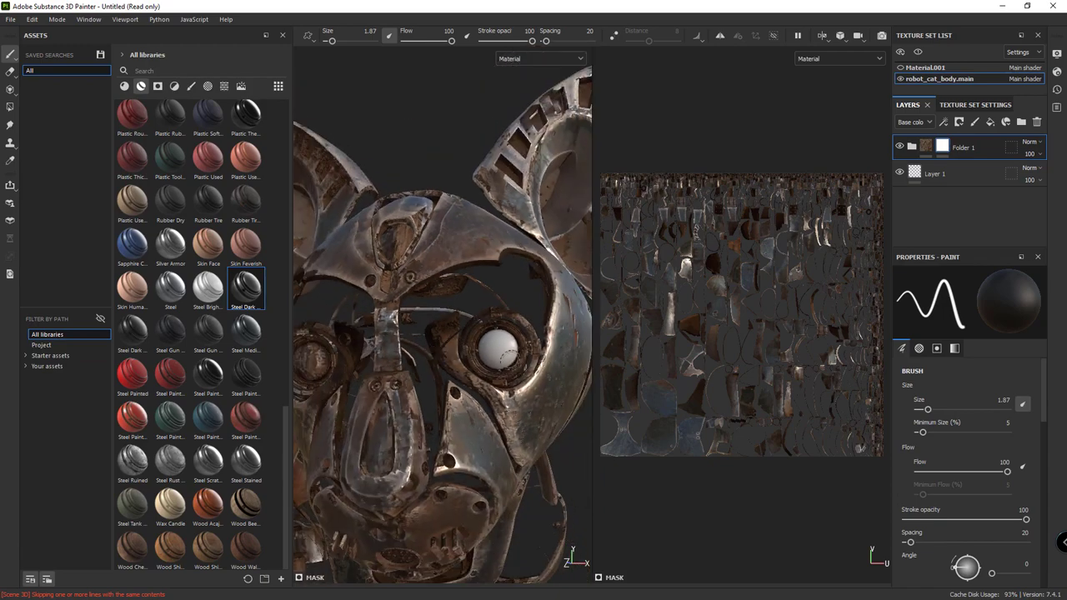
mouse_move(498, 354)
left_mouse_down("alt")
mouse_move(467, 350)
mouse_move(466, 339)
mouse_move(478, 366)
mouse_move(459, 384)
mouse_move(437, 342)
mouse_move(467, 334)
mouse_move(455, 367)
mouse_move(467, 329)
mouse_move(417, 357)
left_mouse_up("alt")
scroll(467, 350, "up", 3)
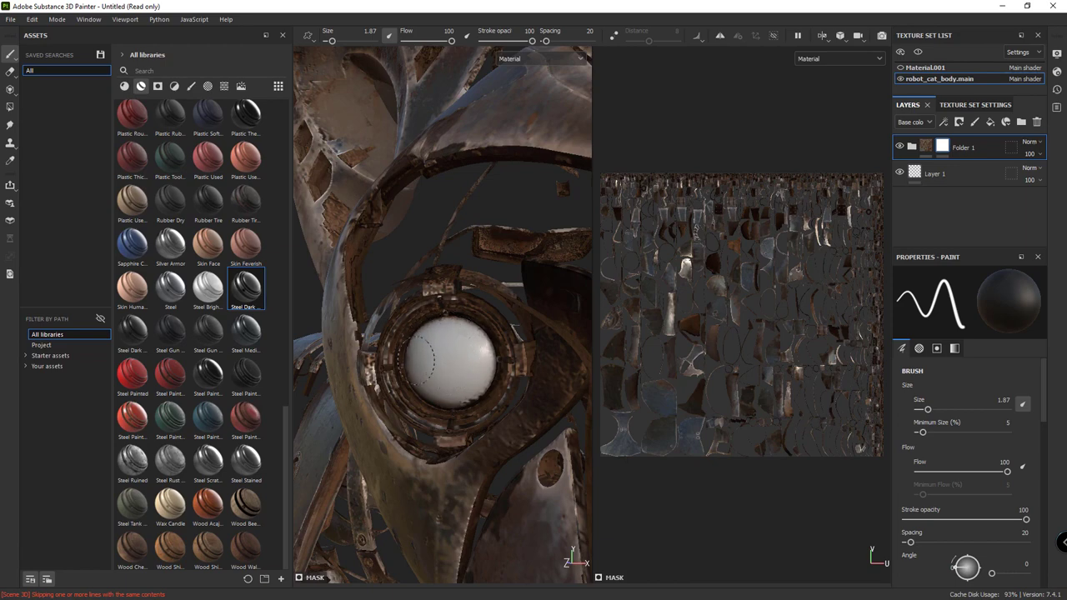
mouse_move(482, 368)
left_mouse_down()
mouse_move(491, 396)
mouse_move(443, 405)
mouse_move(427, 367)
left_mouse_up()
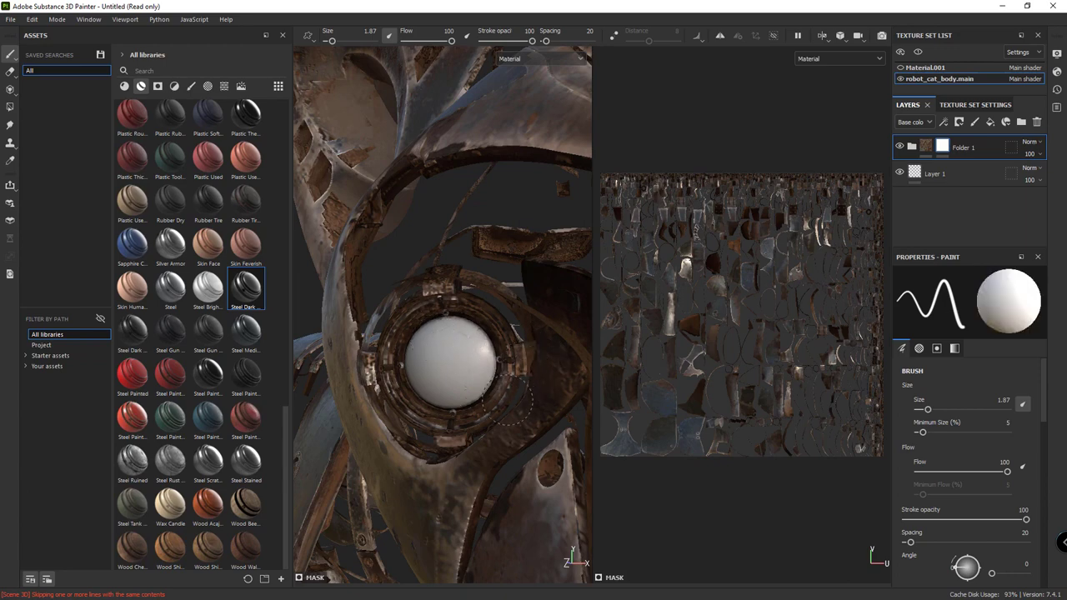
scroll(484, 312, "down", 1)
scroll(483, 313, "down", 2)
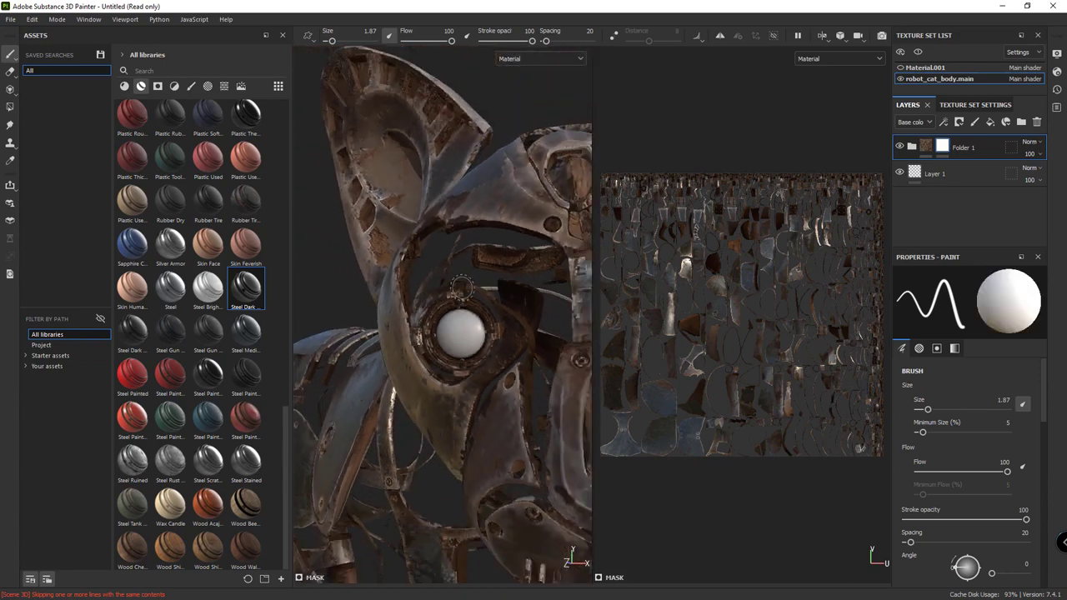
scroll(463, 289, "down", 1)
scroll(463, 296, "down", 2)
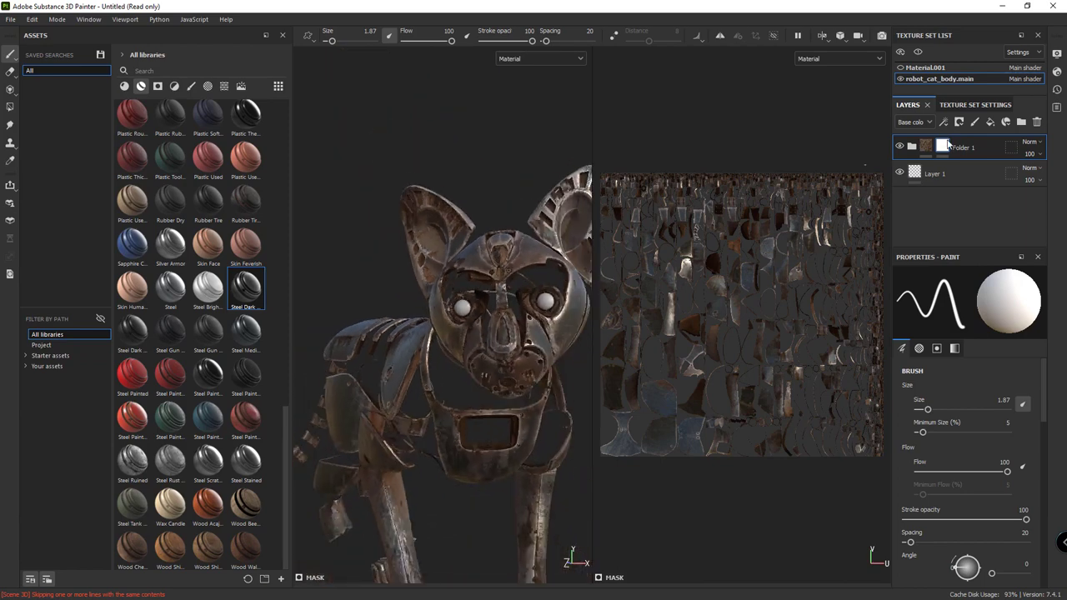
Step: Switch to Material.001 and preview the red painted steel material on the cat
left_click(905, 72)
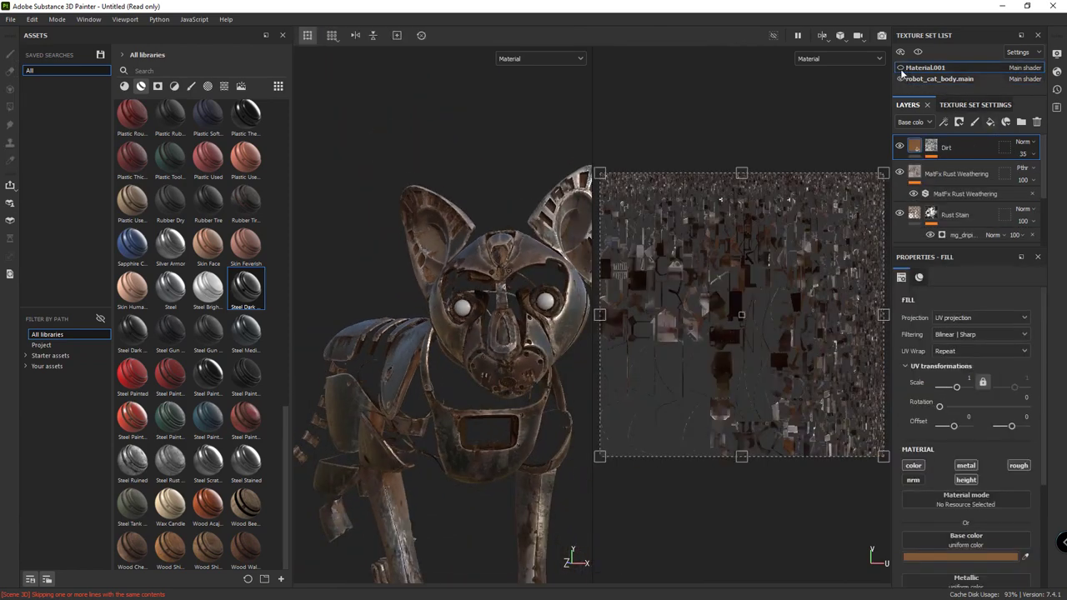
left_click_drag(439, 318, 431, 322, "alt")
scroll(430, 323, "up", 3)
scroll(431, 323, "down", 4)
scroll(366, 329, "up", 2)
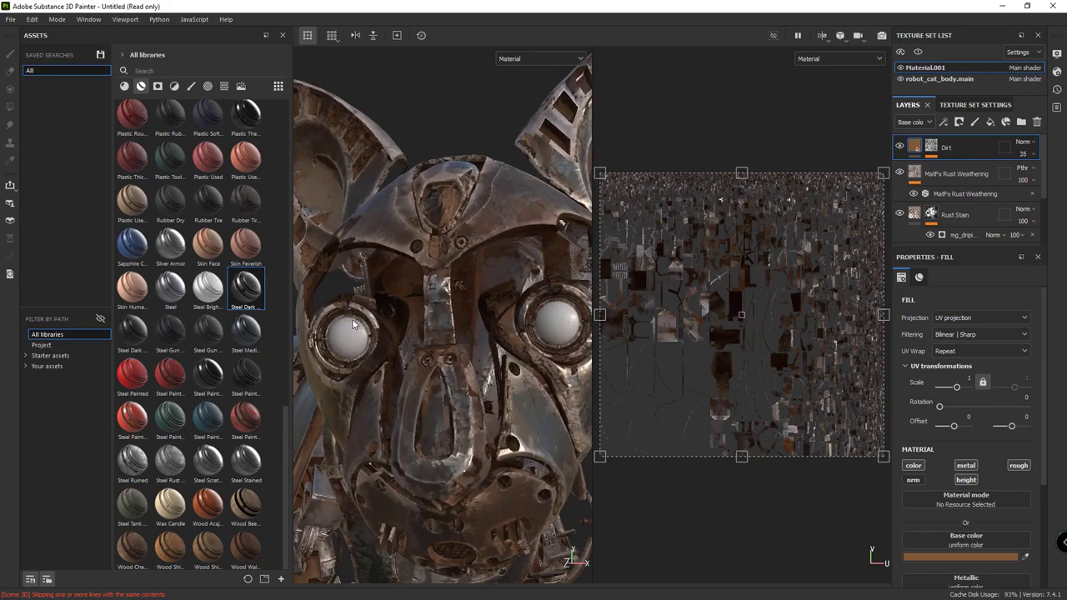
scroll(309, 338, "up", 2)
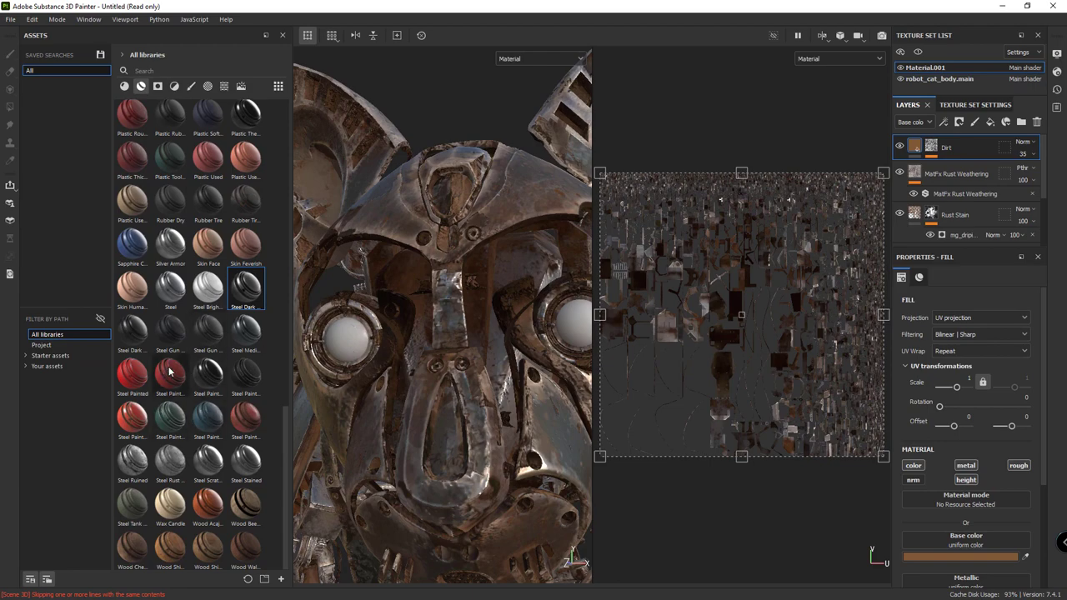
mouse_move(170, 373)
left_mouse_down()
mouse_move(144, 359)
mouse_move(150, 367)
left_mouse_up()
Step: Check the mesh maps, then make robot_cat_body.main the active texture set
left_click(987, 105)
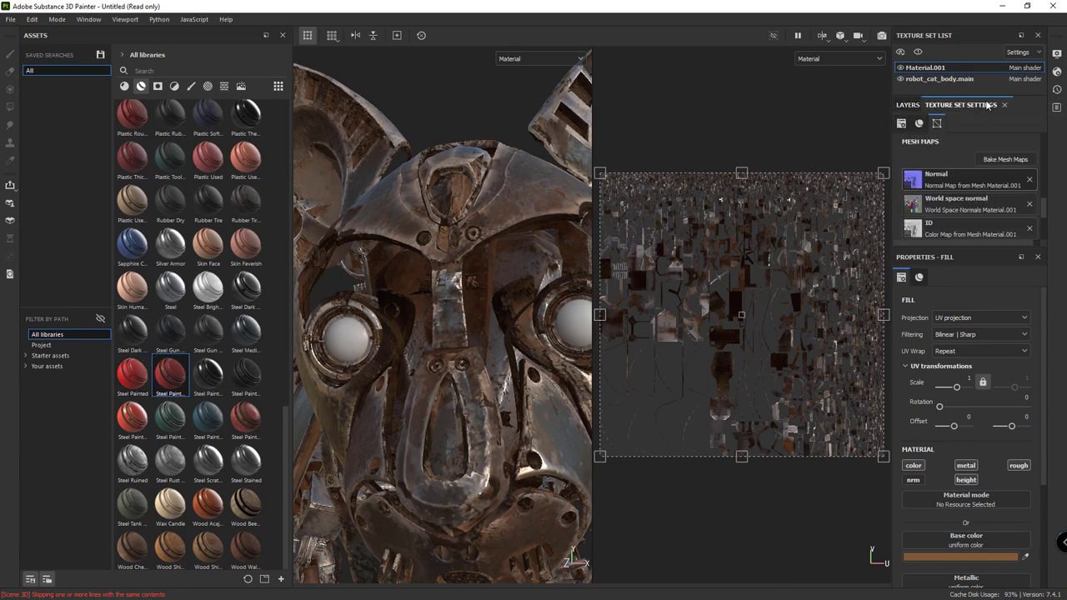
left_click(917, 105)
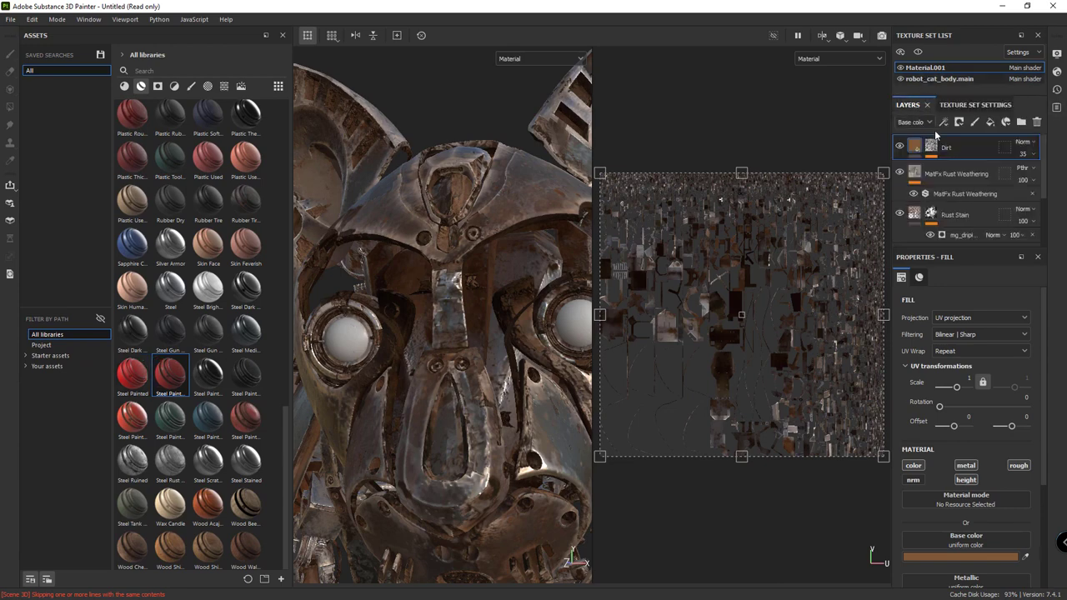
left_click(939, 79)
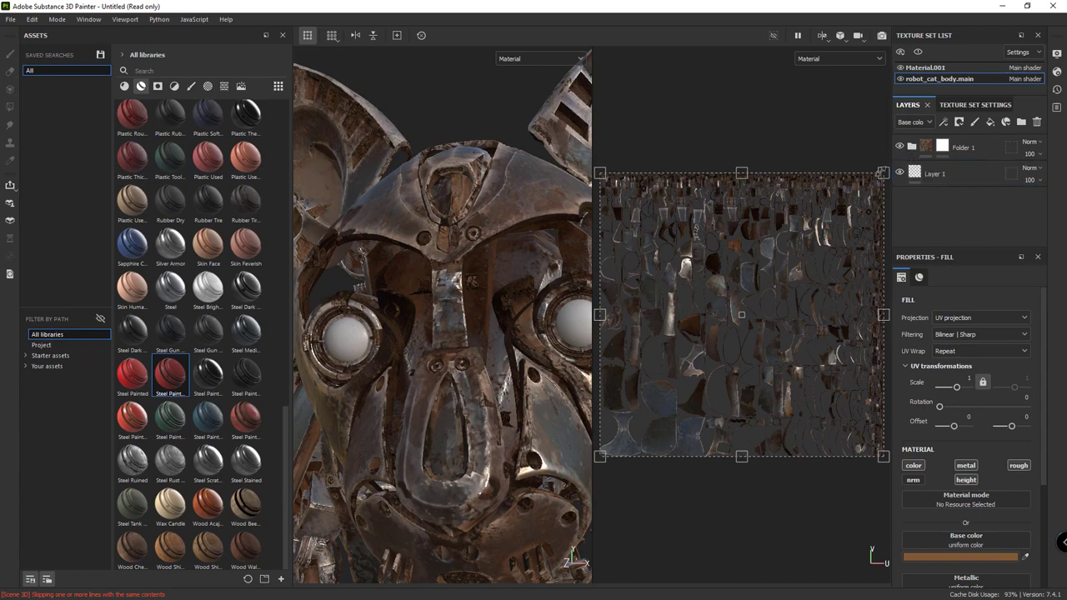
Step: Apply the Steel Painted Chipped smart material to the cat body and inspect the paint
left_click_drag(171, 375, 982, 170)
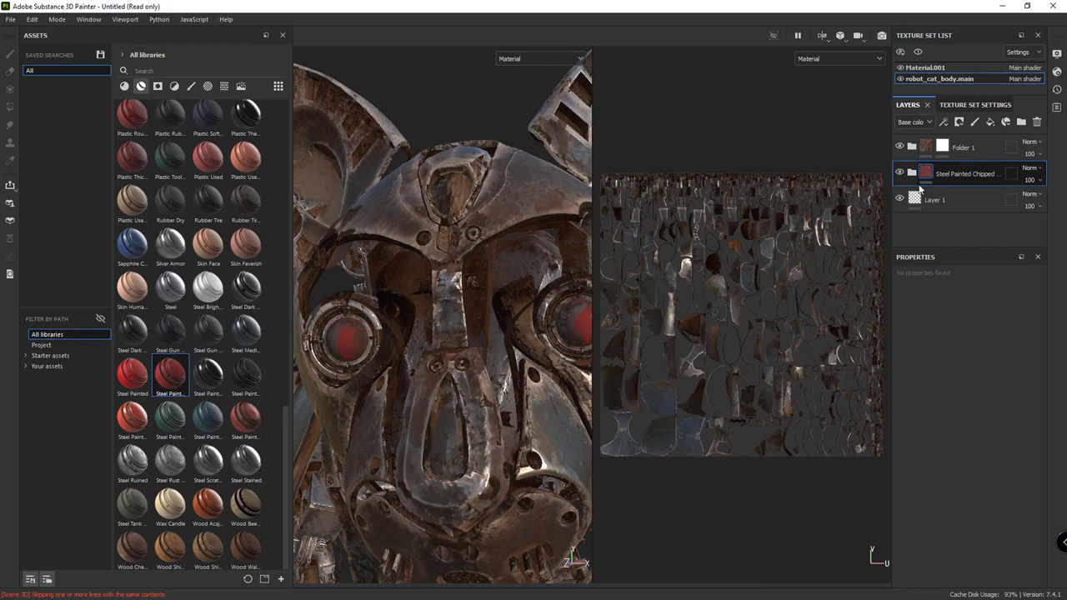
scroll(429, 286, "down", 3)
scroll(429, 286, "down", 3)
left_click_drag(429, 285, 403, 316, "alt")
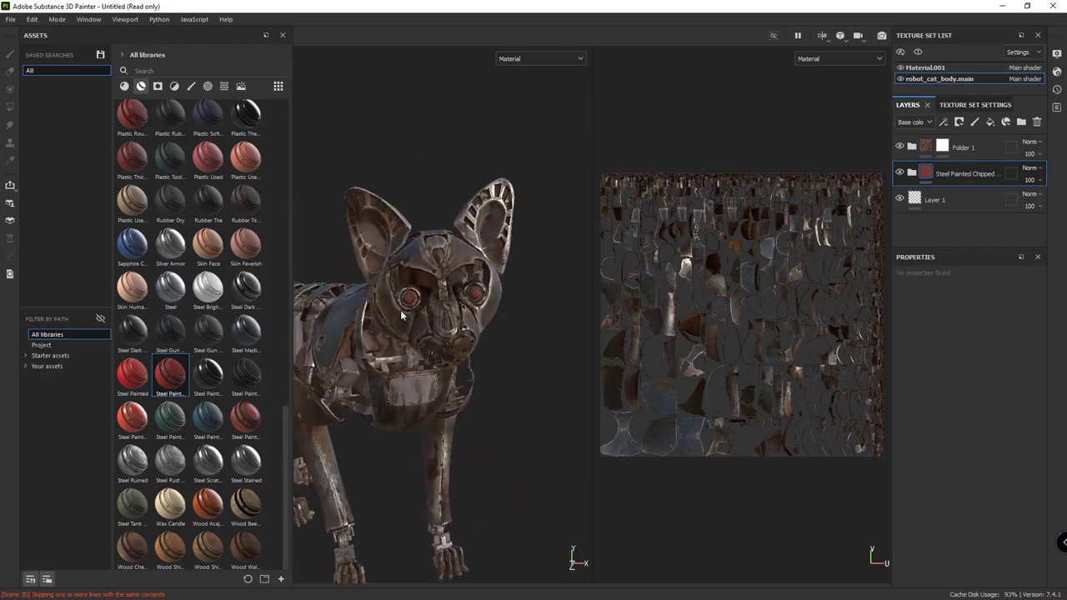
scroll(400, 309, "up", 5)
scroll(430, 275, "down", 2)
scroll(430, 276, "down", 3)
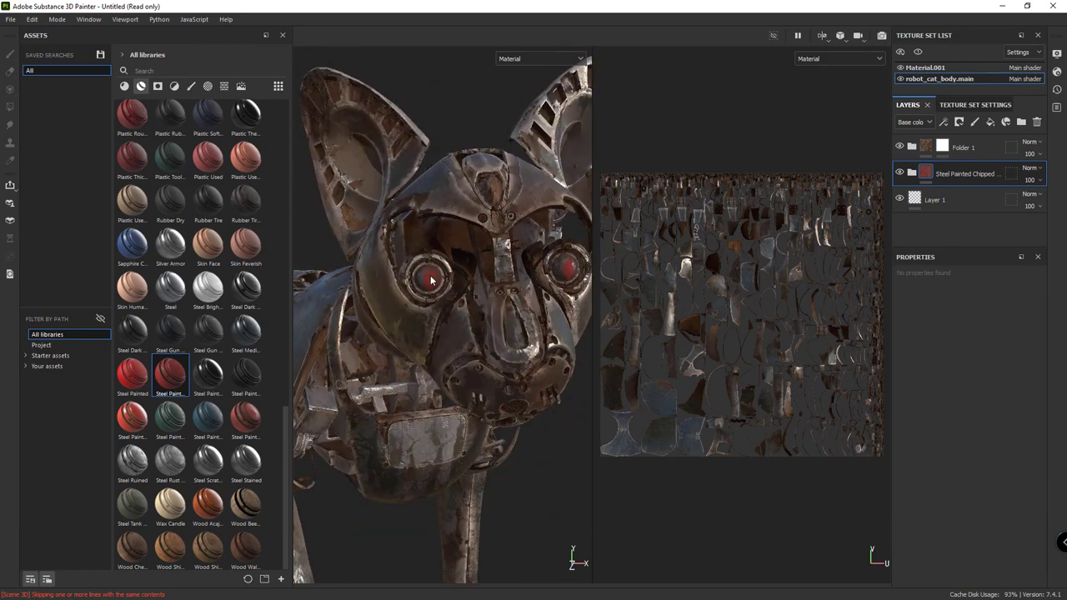
scroll(420, 282, "down", 3)
mouse_move(412, 288)
left_mouse_down("alt")
mouse_move(398, 300)
mouse_move(434, 278)
left_mouse_up("alt")
scroll(393, 302, "up", 5)
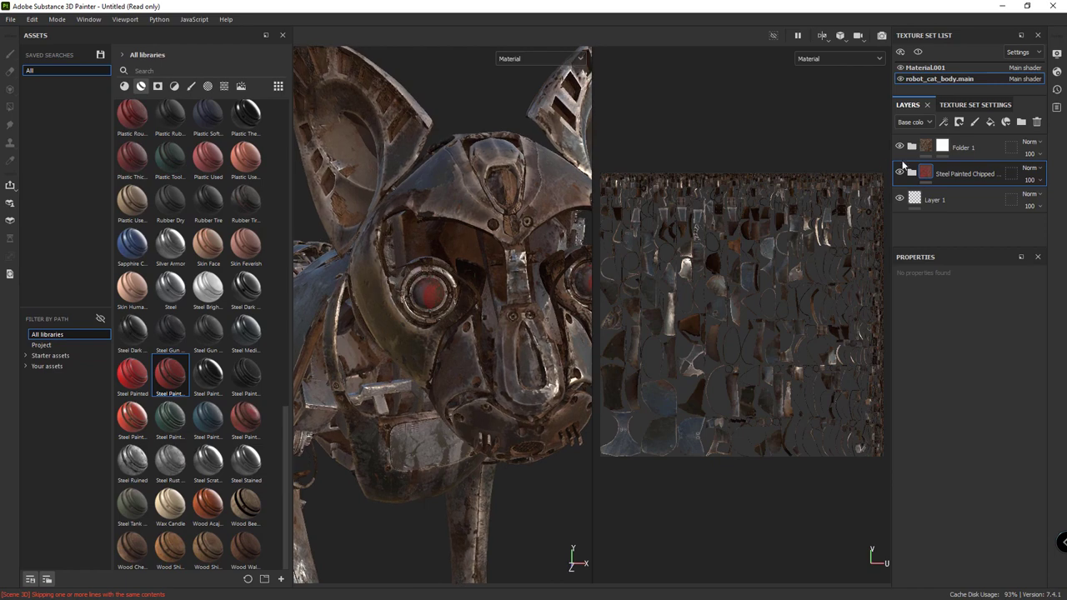
Step: Expand the Steel Painted Chipped folder to reveal its Rust, Paint and Metal layers
left_click(911, 173)
scroll(955, 200, "down", 1)
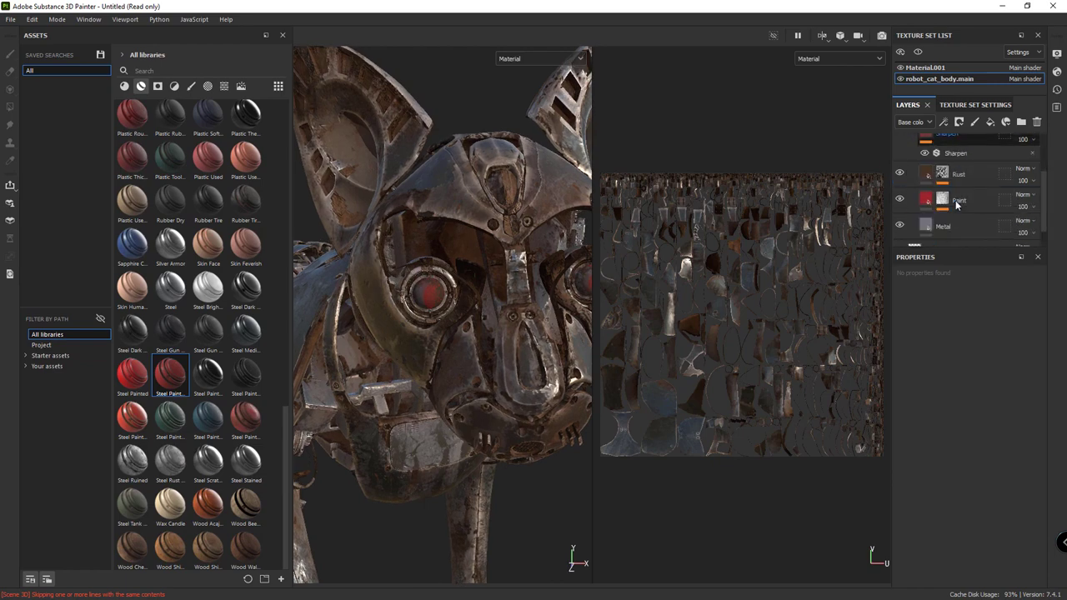
scroll(933, 183, "down", 1)
scroll(915, 158, "down", 2)
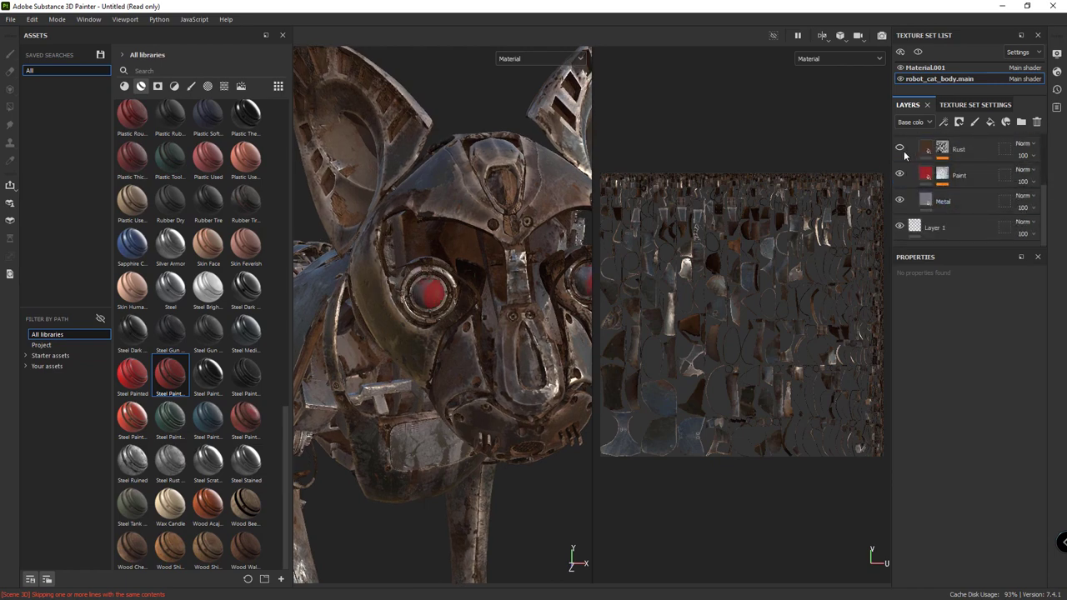
Step: Show the Rust layer and raise the Paint mask generator's Ambient Occlusion to 0.67
left_click(901, 148)
left_click(944, 173)
left_click(949, 175)
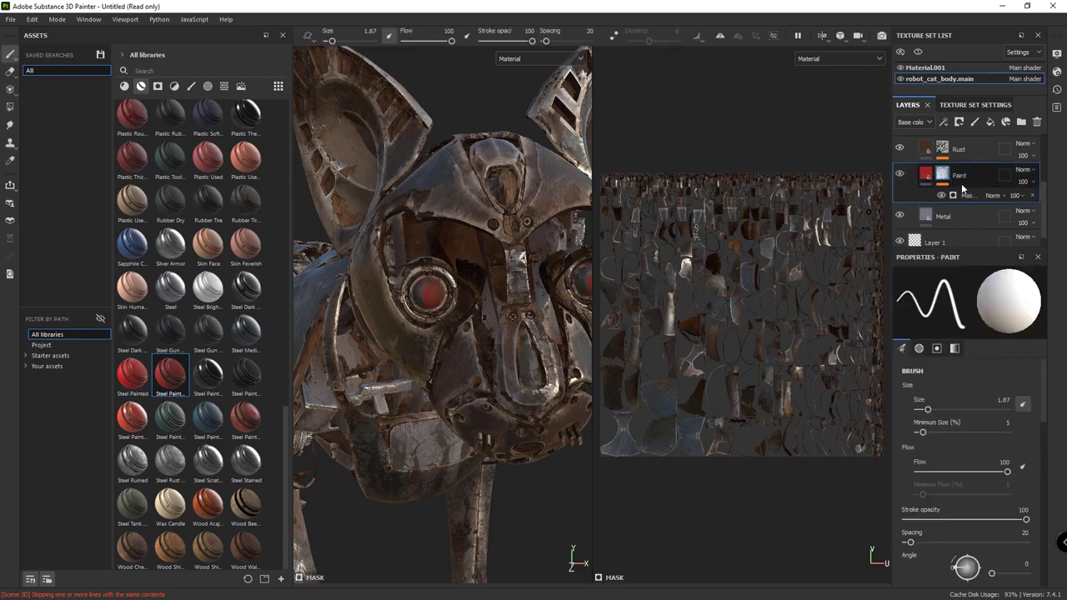
left_click(955, 198)
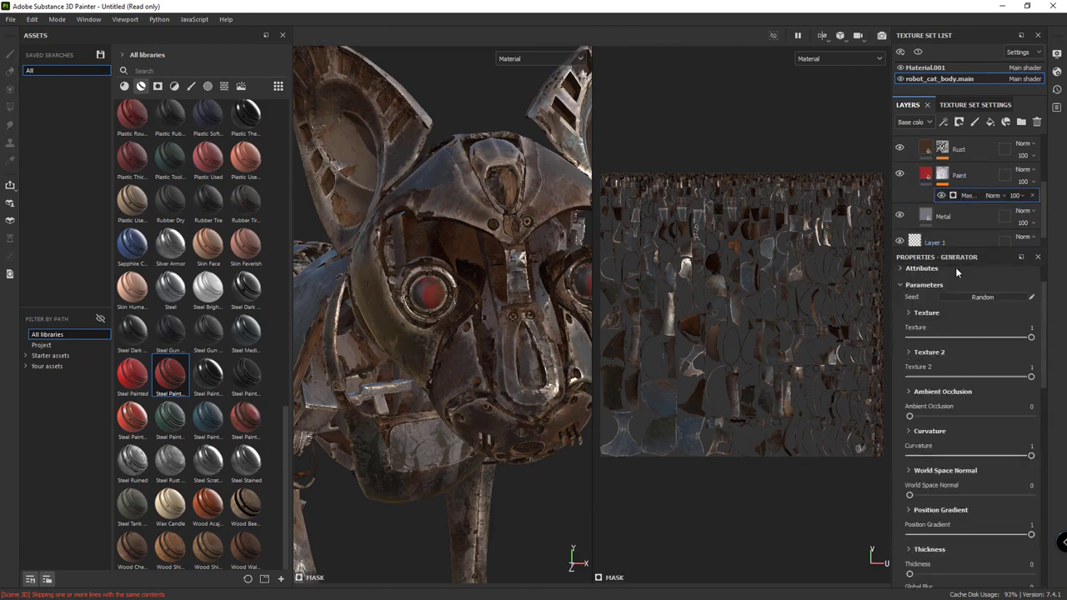
scroll(927, 400, "down", 1)
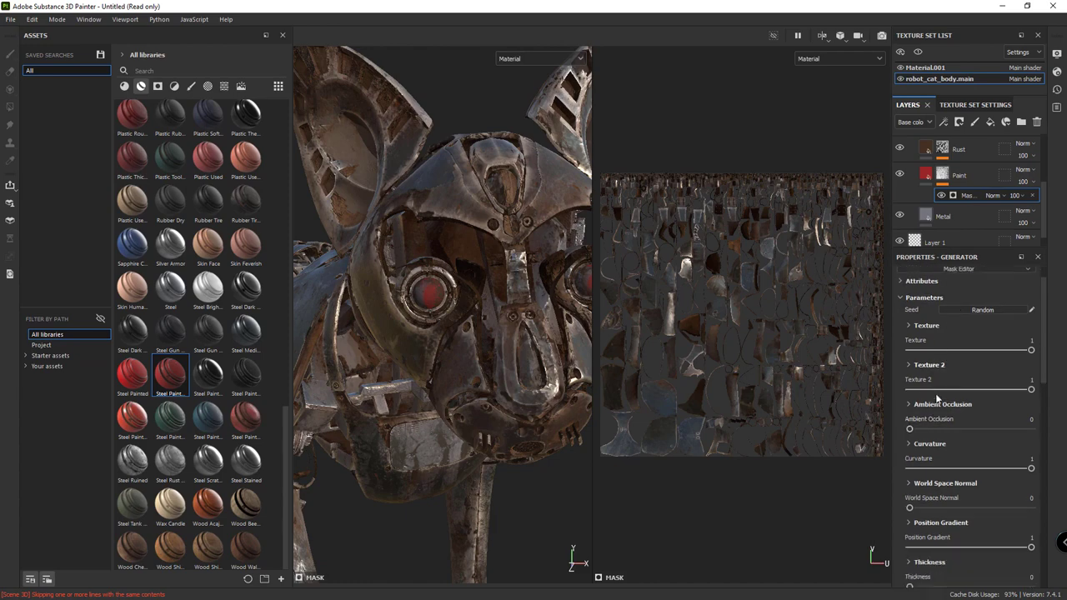
mouse_move(935, 396)
left_mouse_down()
mouse_move(990, 396)
mouse_move(910, 396)
left_mouse_up()
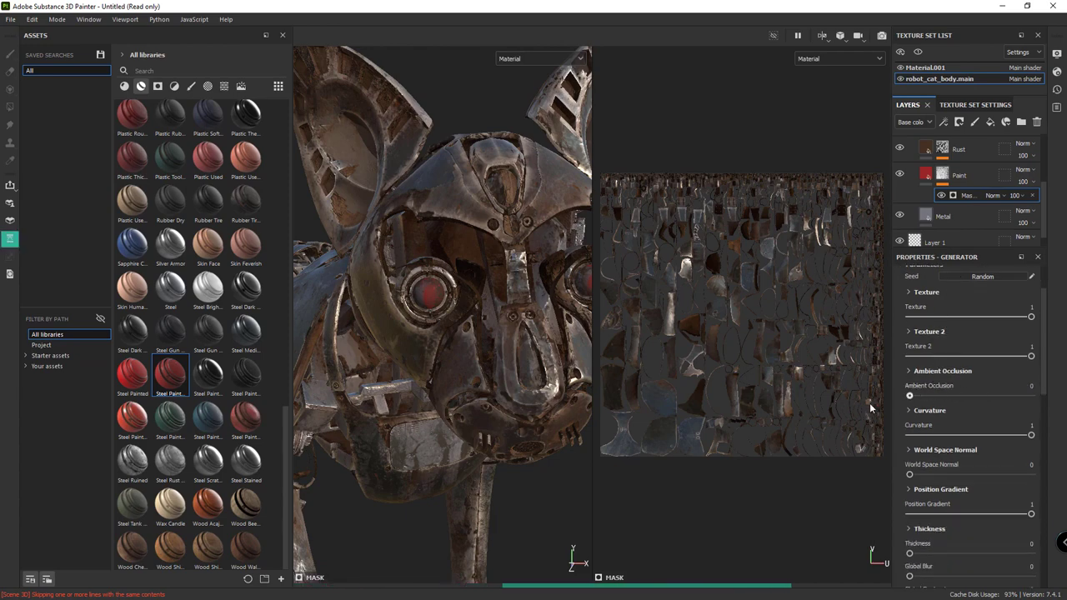
Step: Clear the Paint layer's mask, keeping its Levels effect, and reselect the Rust layer
left_click(1033, 195)
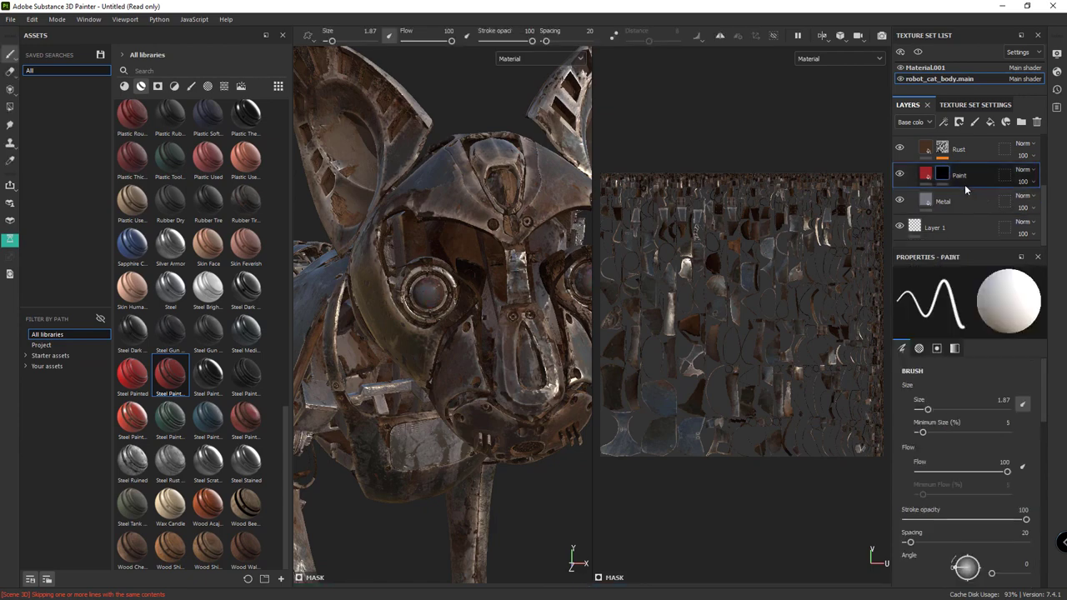
right_click(945, 172)
left_click(942, 119)
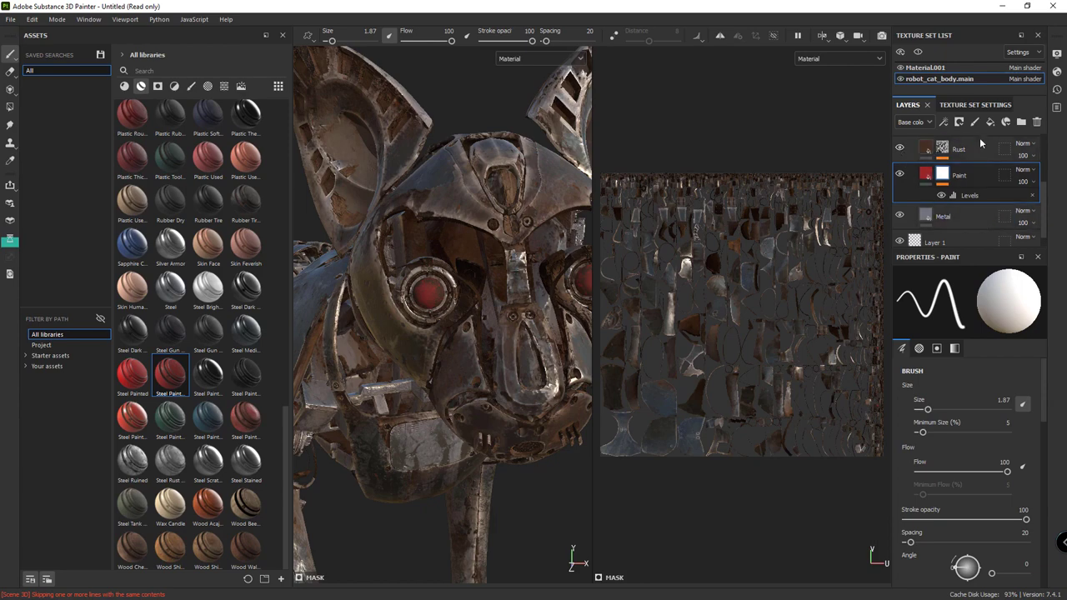
left_click(1034, 196)
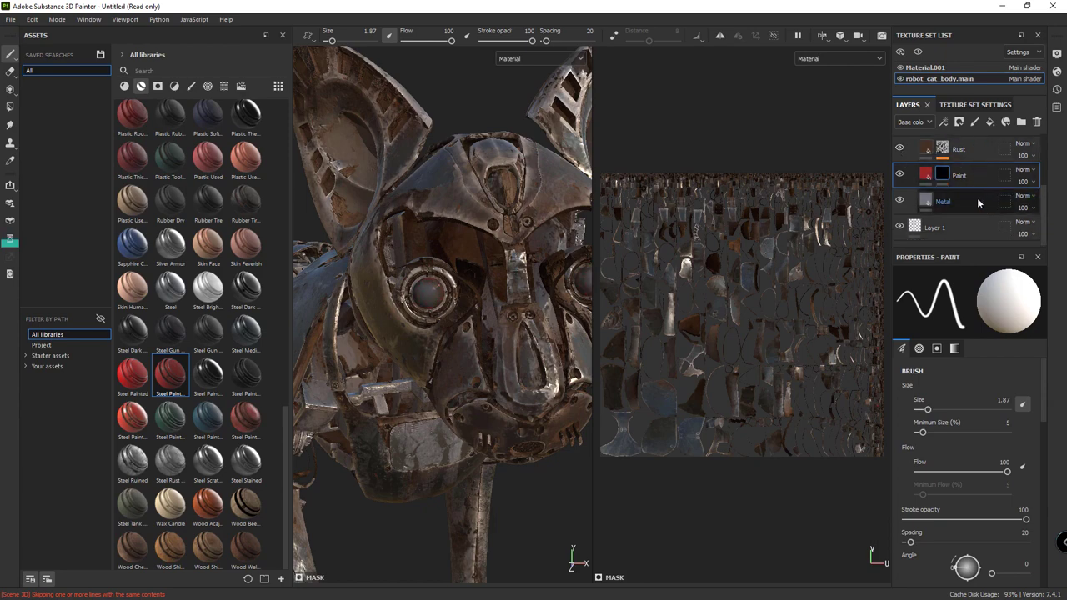
left_click(941, 179)
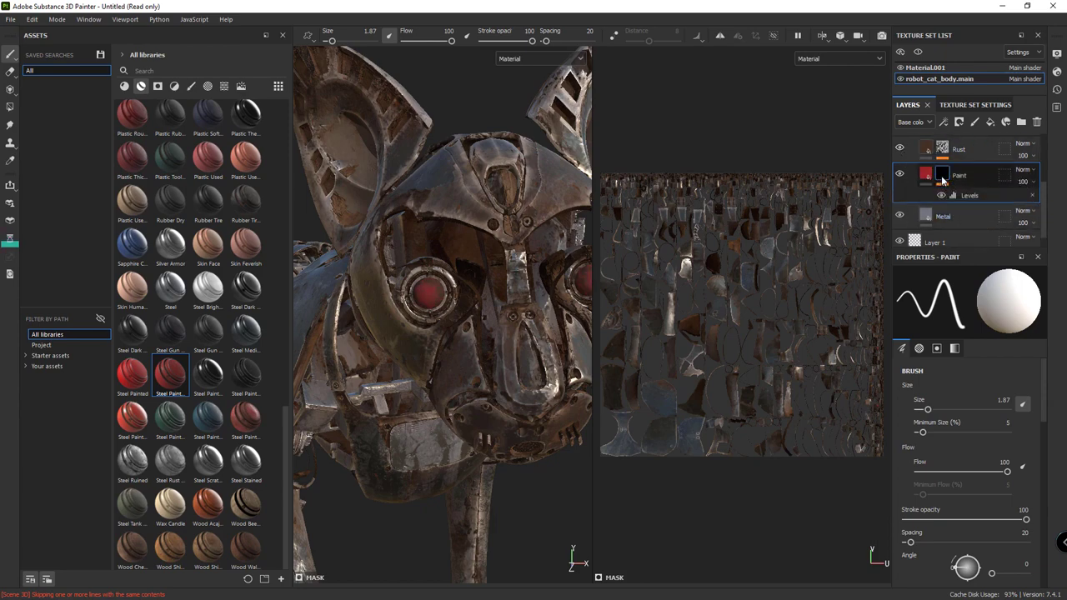
left_click(944, 151)
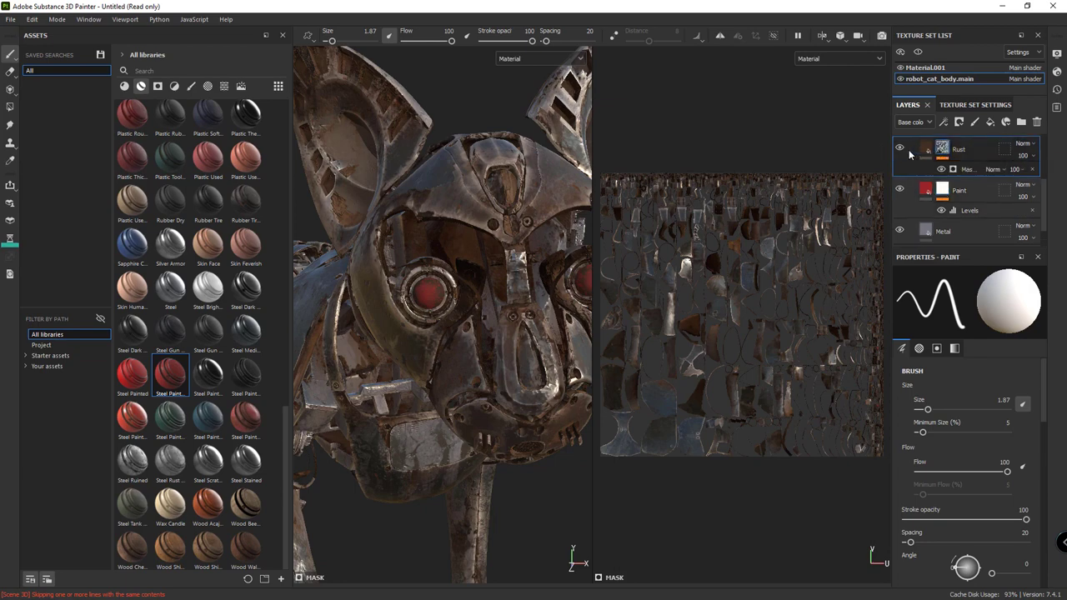
Step: Show the Rust layer and adjust its opacity, trying 45 before raising it
left_click(900, 148)
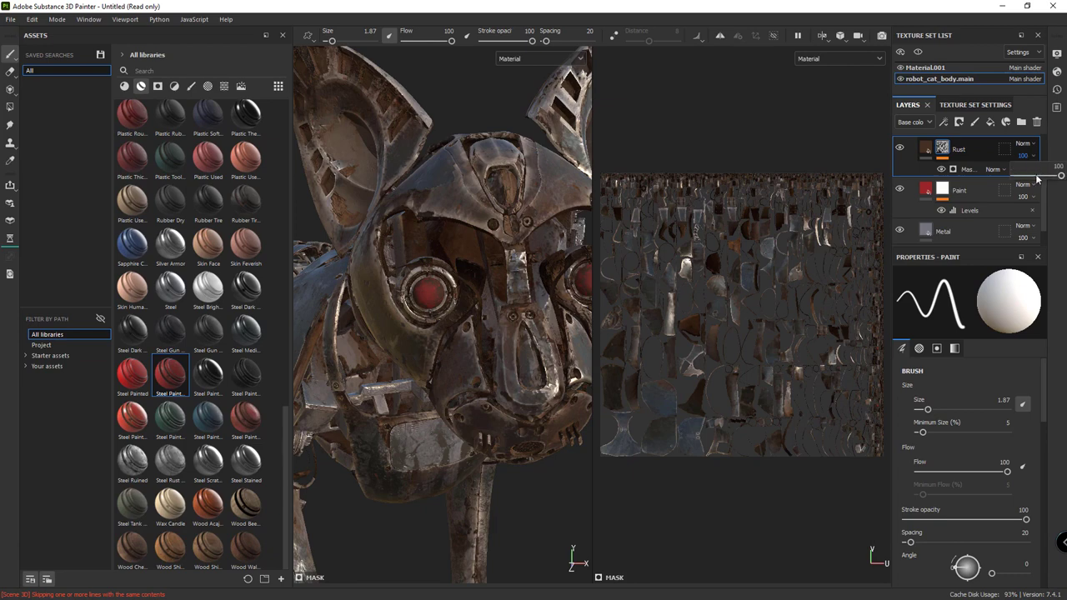
left_click_drag(1034, 156, 1037, 179)
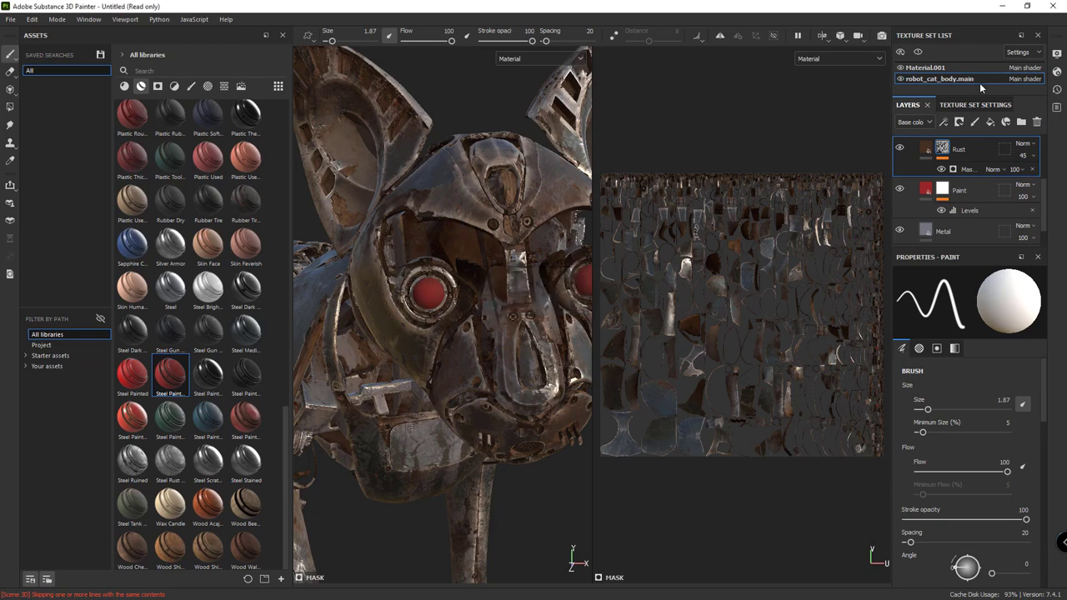
left_click_drag(1032, 158, 1050, 174)
Step: Give the Paint layer a white mask with a Dirt generator
left_click(967, 192)
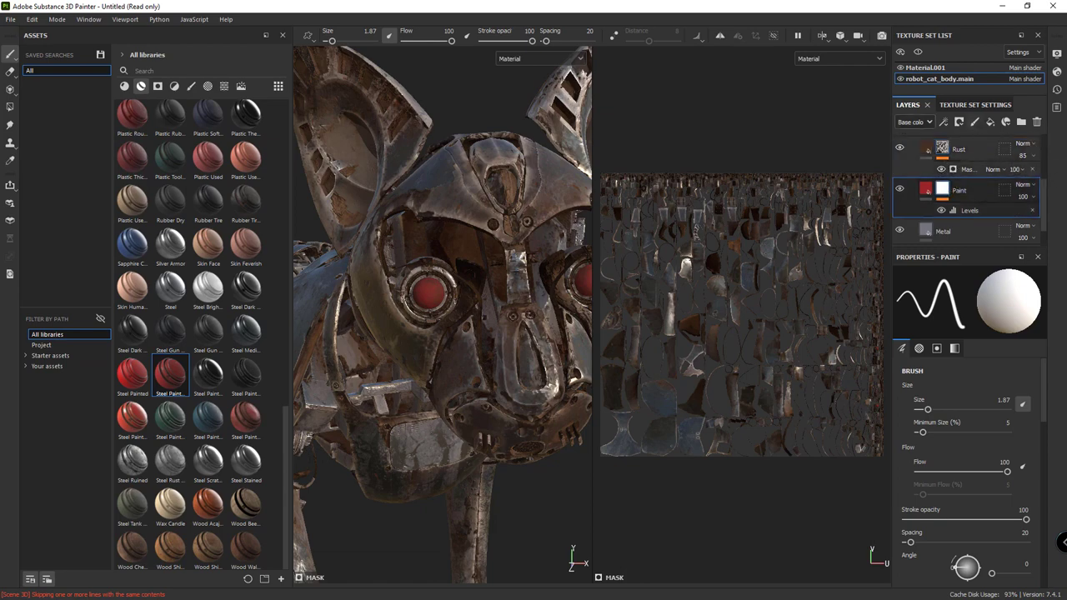
left_click(960, 123)
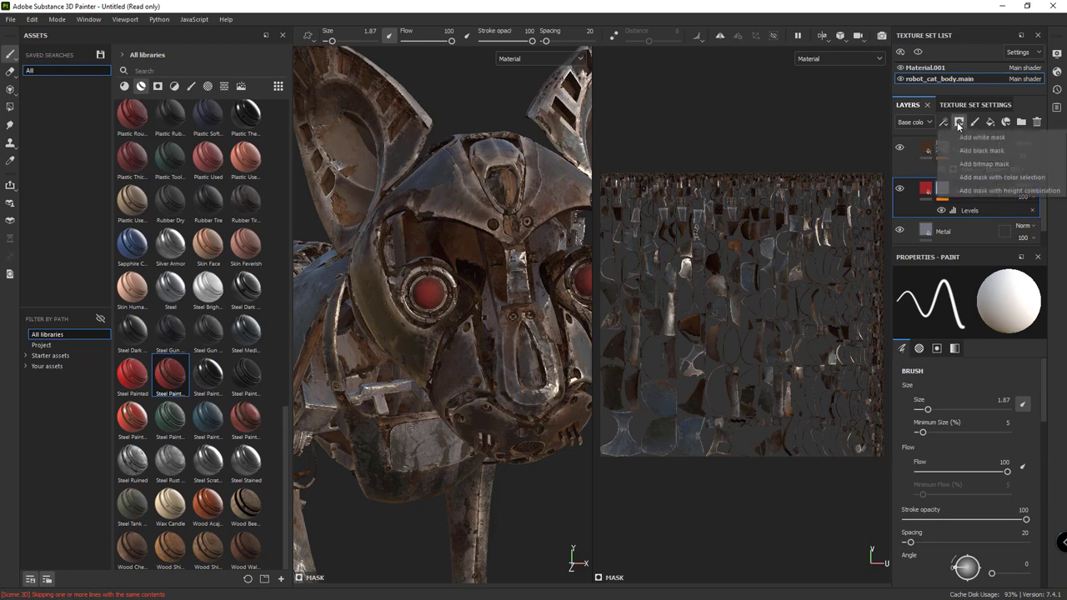
left_click(969, 139)
left_click(943, 123)
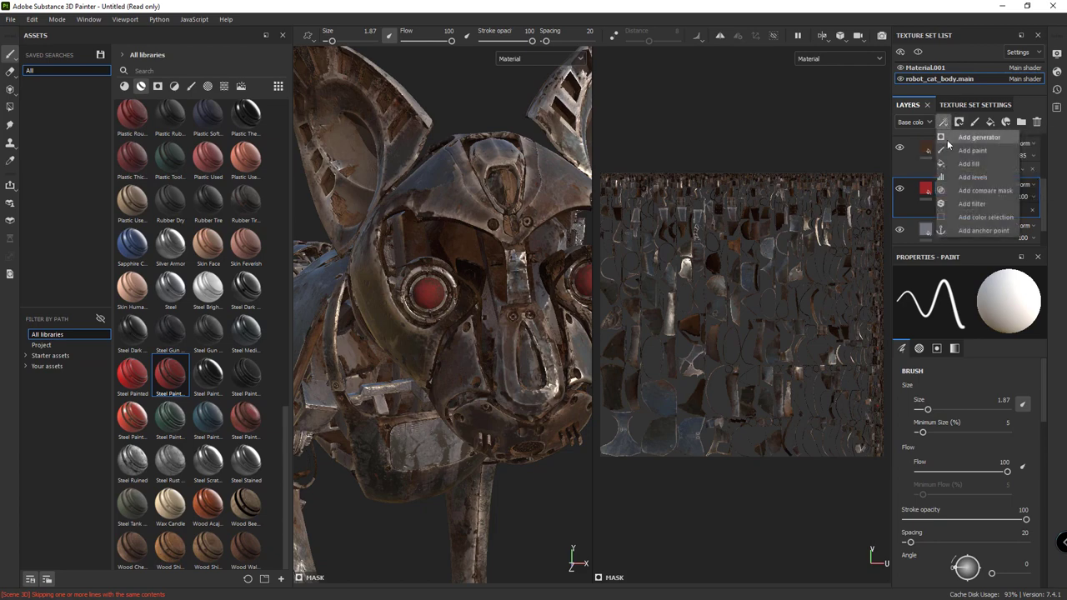
left_click(949, 142)
left_click(971, 301)
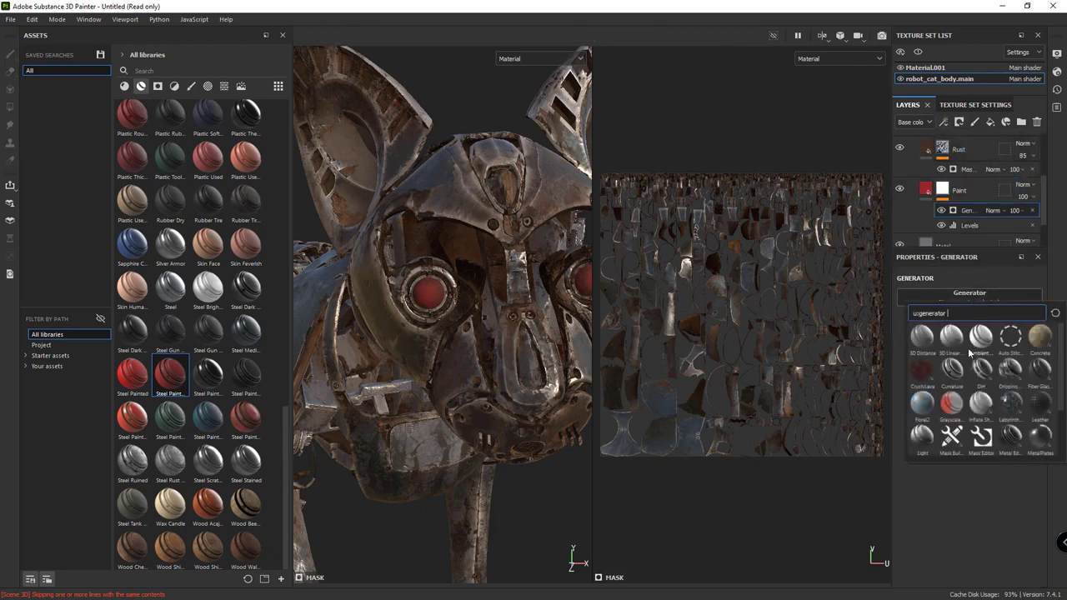
left_click(981, 368)
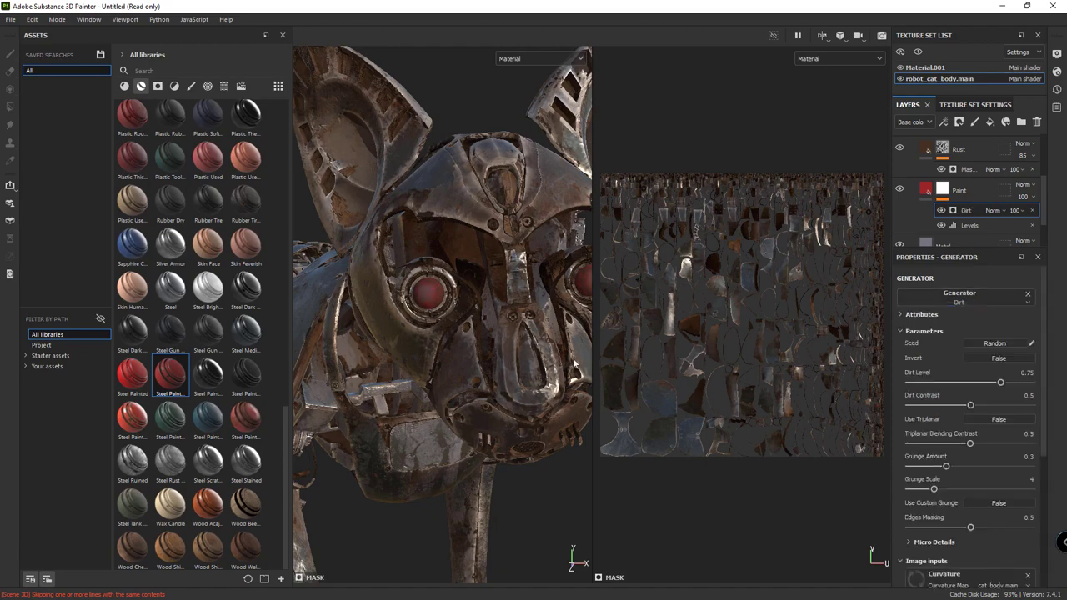
scroll(421, 294, "up", 2)
scroll(417, 300, "down", 5)
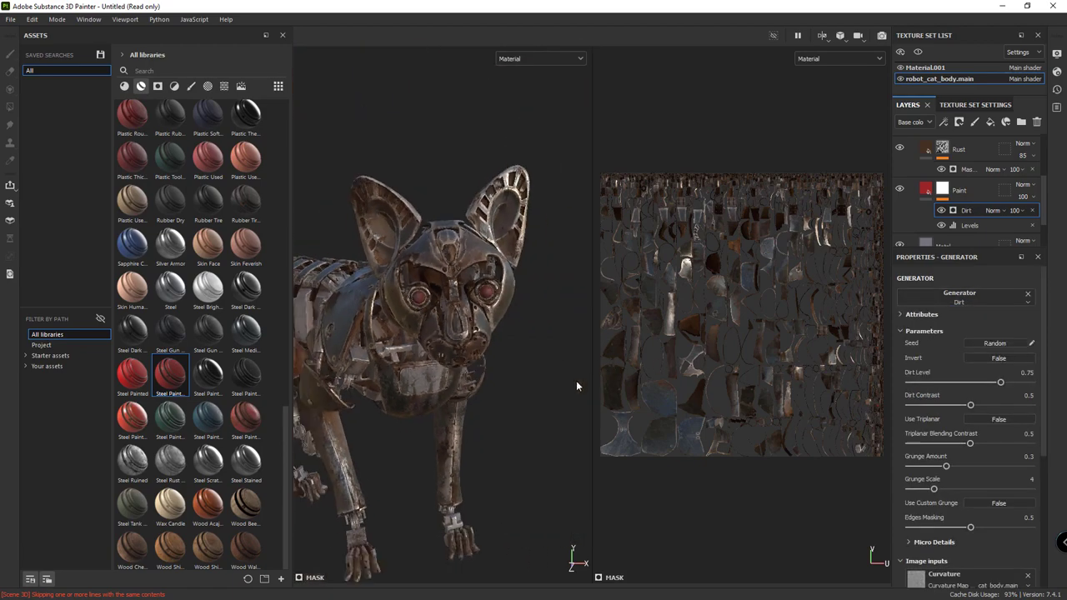
mouse_move(576, 381)
left_mouse_down("alt")
mouse_move(422, 379)
mouse_move(525, 373)
left_mouse_up("alt")
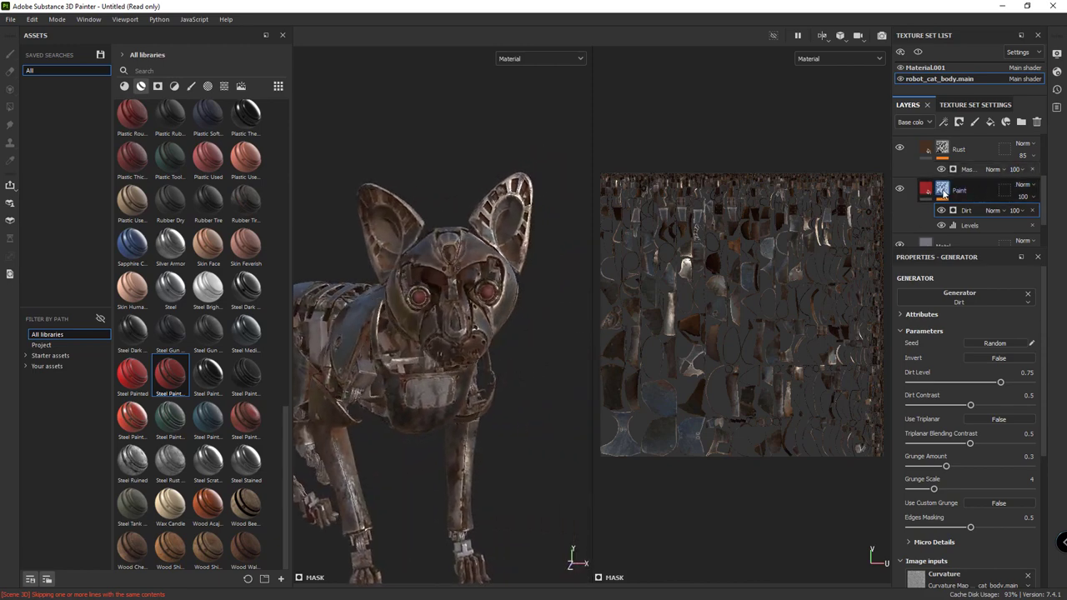
Step: Lower the Dirt generator's Dirt Level to 0.47
right_click(942, 189)
left_click(939, 105)
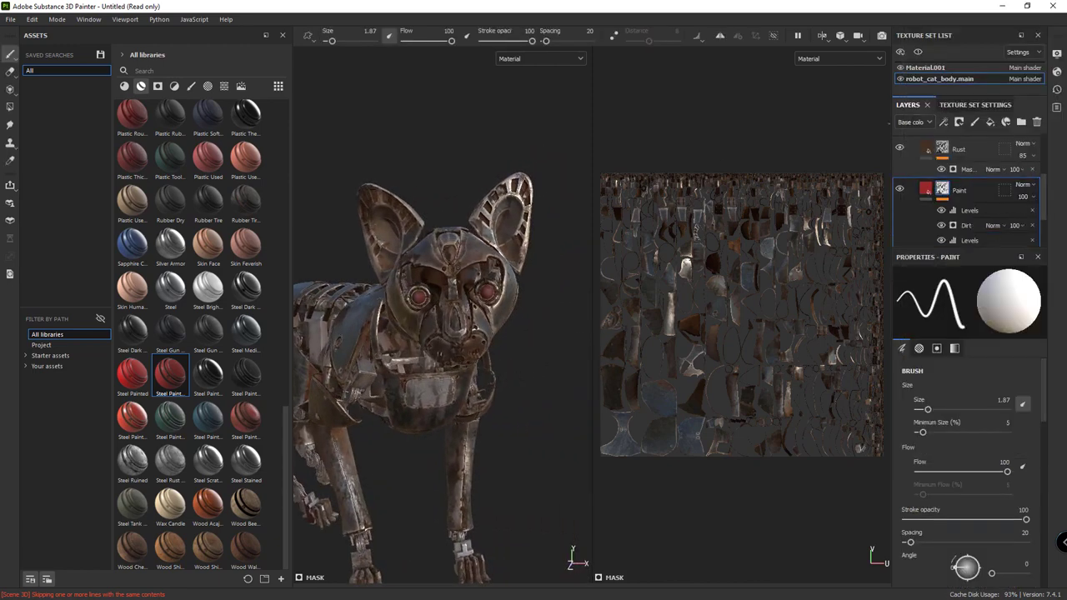
scroll(441, 333, "up", 5)
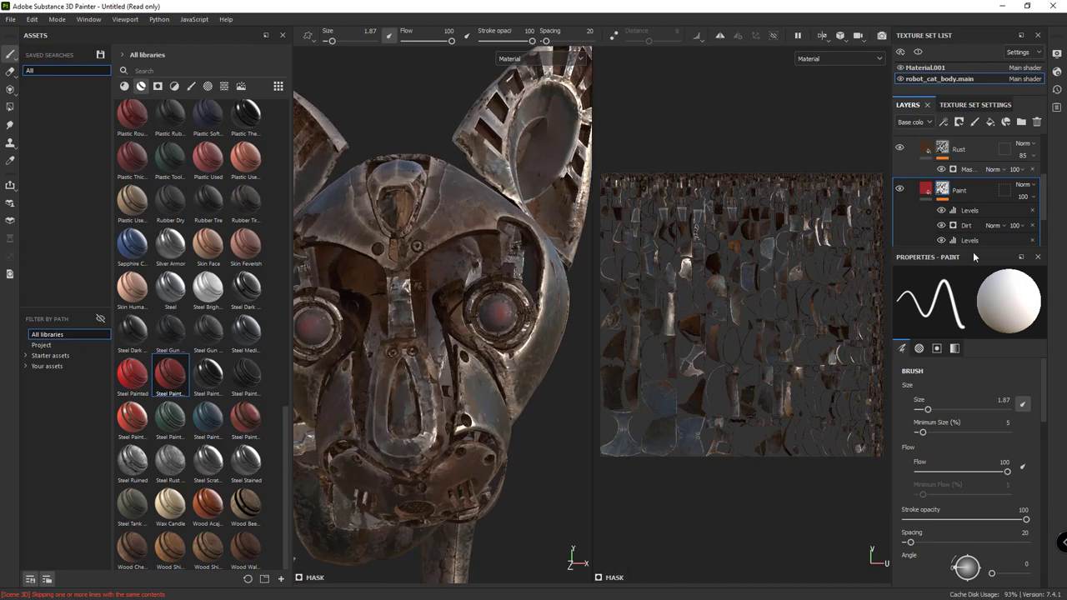
left_click(966, 226)
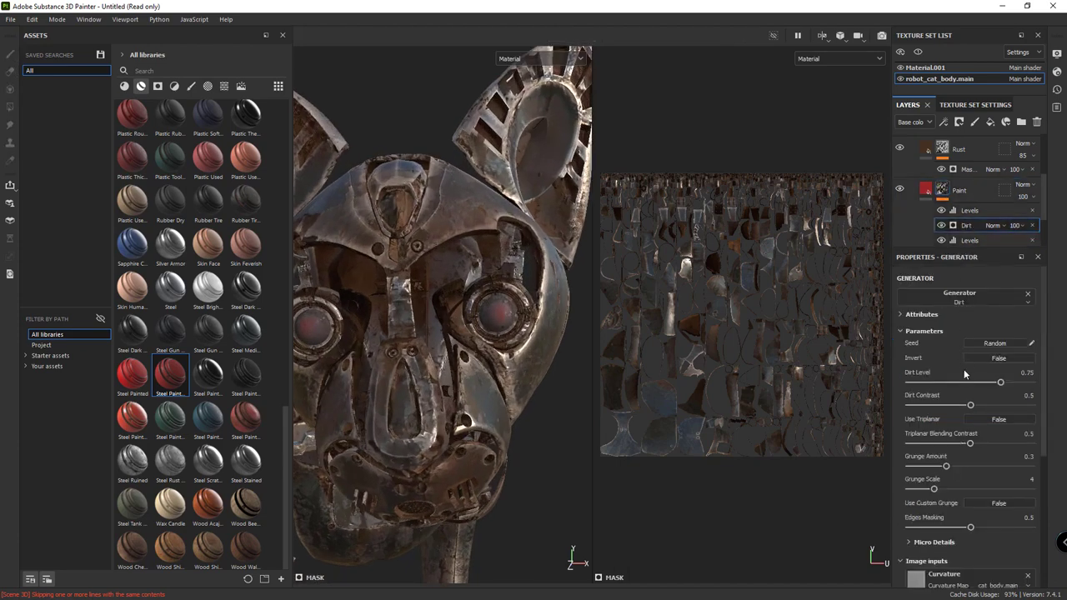
left_click_drag(1018, 382, 954, 382)
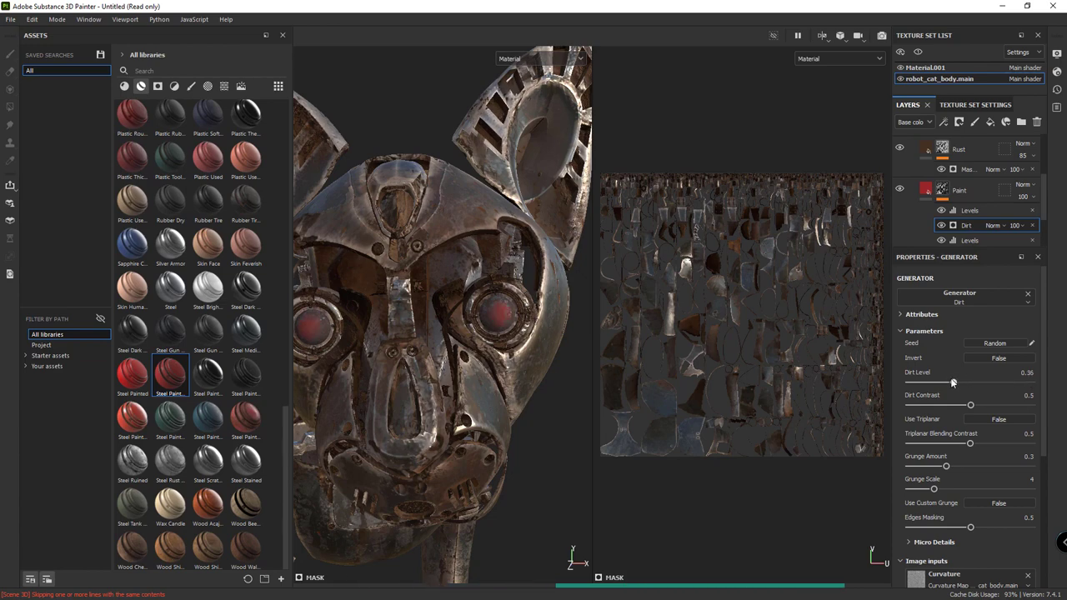
left_click_drag(954, 382, 967, 381)
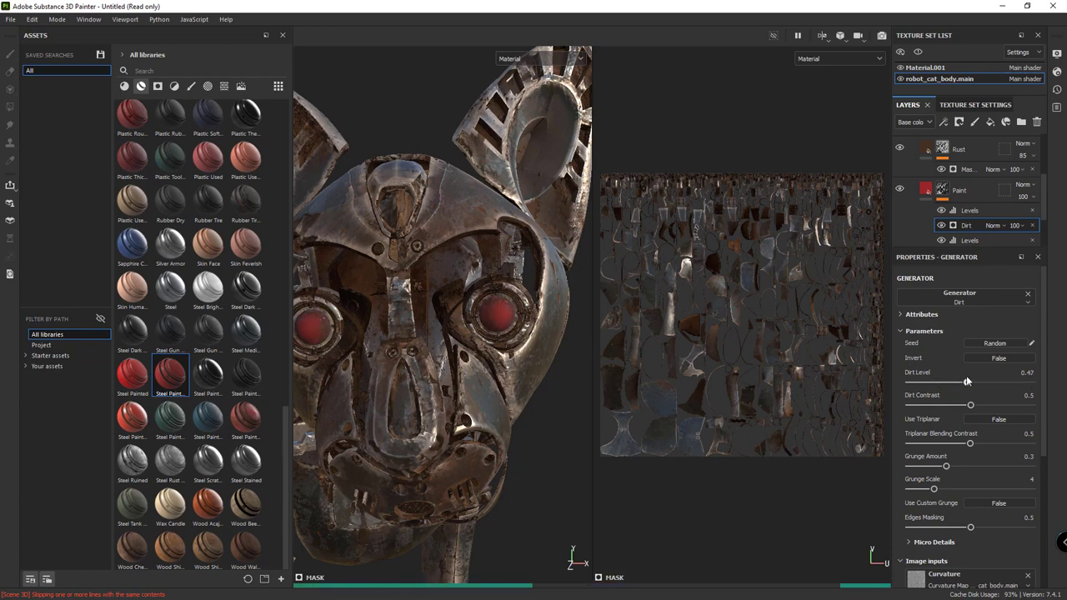
mouse_move(479, 365)
left_mouse_down("alt")
mouse_move(433, 348)
mouse_move(383, 356)
mouse_move(531, 329)
mouse_move(457, 354)
mouse_move(546, 325)
mouse_move(433, 275)
mouse_move(427, 240)
left_mouse_up("alt")
Step: Orbit and zoom in on the robot cat's chest plate
scroll(433, 348, "down", 3)
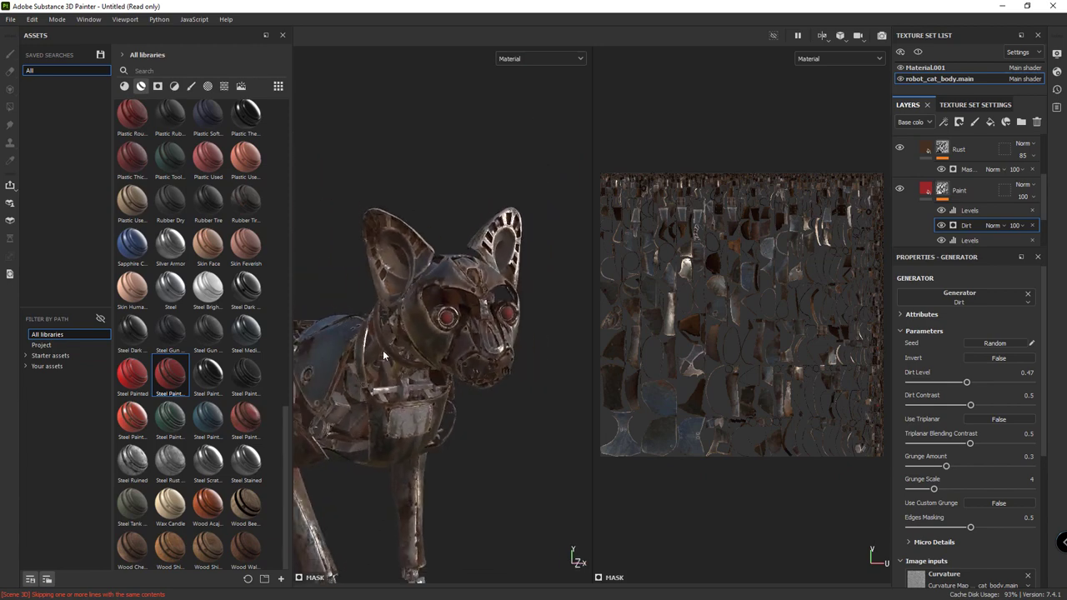
scroll(384, 356, "down", 2)
left_click_drag(465, 372, 488, 441, "alt")
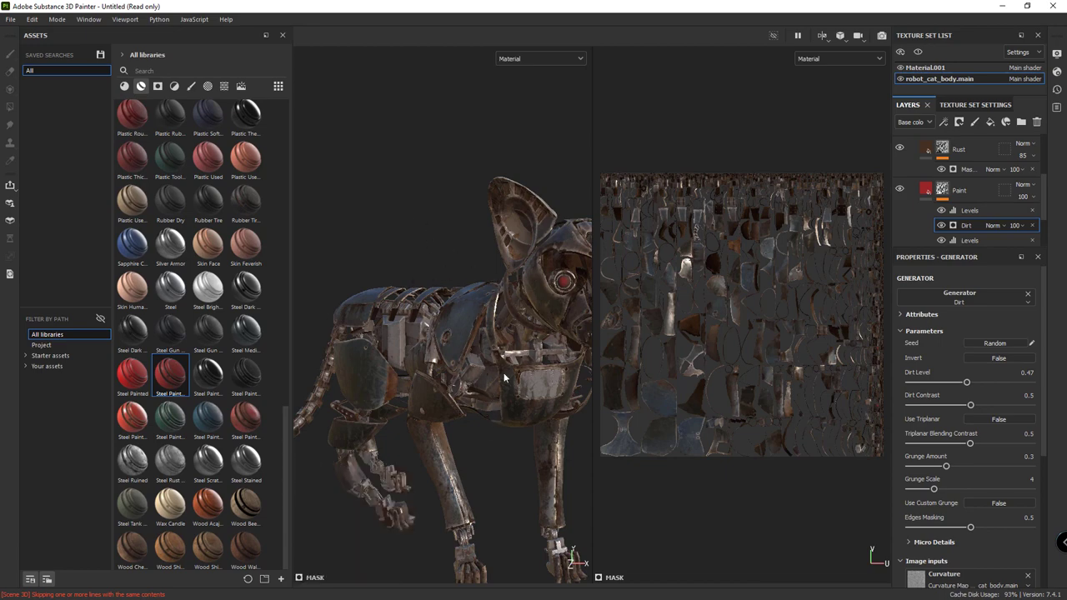
mouse_move(501, 327)
left_mouse_down("alt")
mouse_move(493, 307)
mouse_move(481, 334)
left_mouse_up("alt")
mouse_move(480, 330)
right_mouse_down("alt")
mouse_move(427, 292)
mouse_move(525, 289)
right_mouse_up("alt")
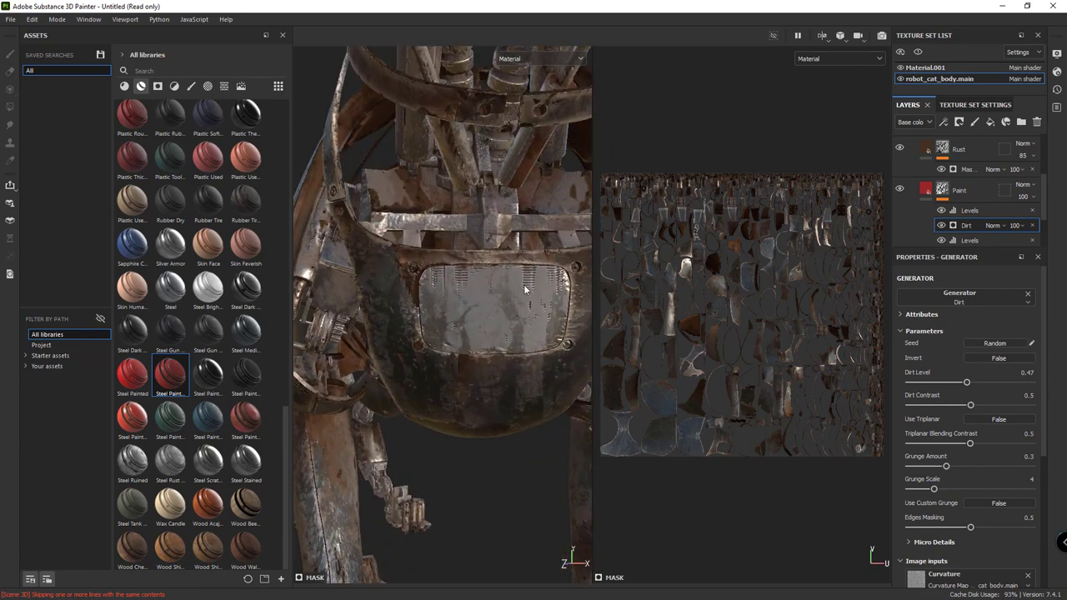
Step: Collapse the stack, toggle Folder 1 off and on, and switch to Material.001
left_click(912, 172)
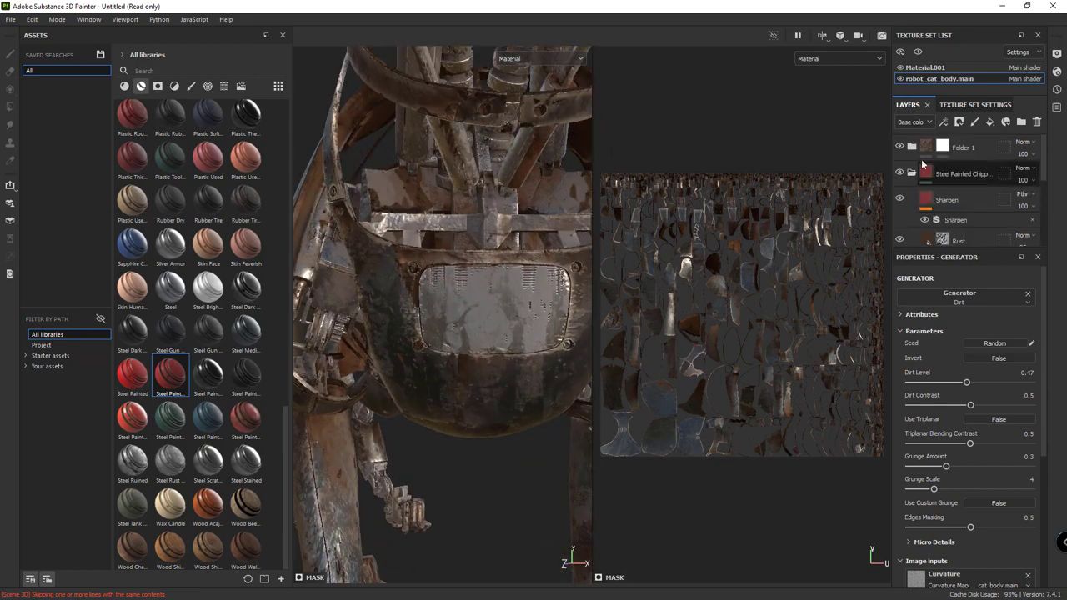
left_click(900, 147)
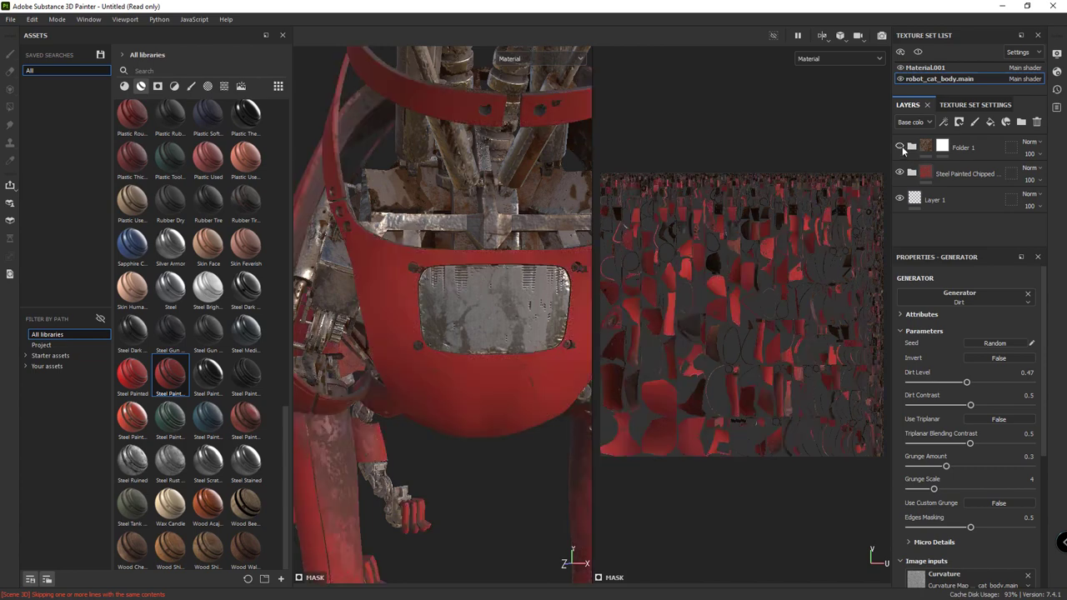
left_click(900, 146)
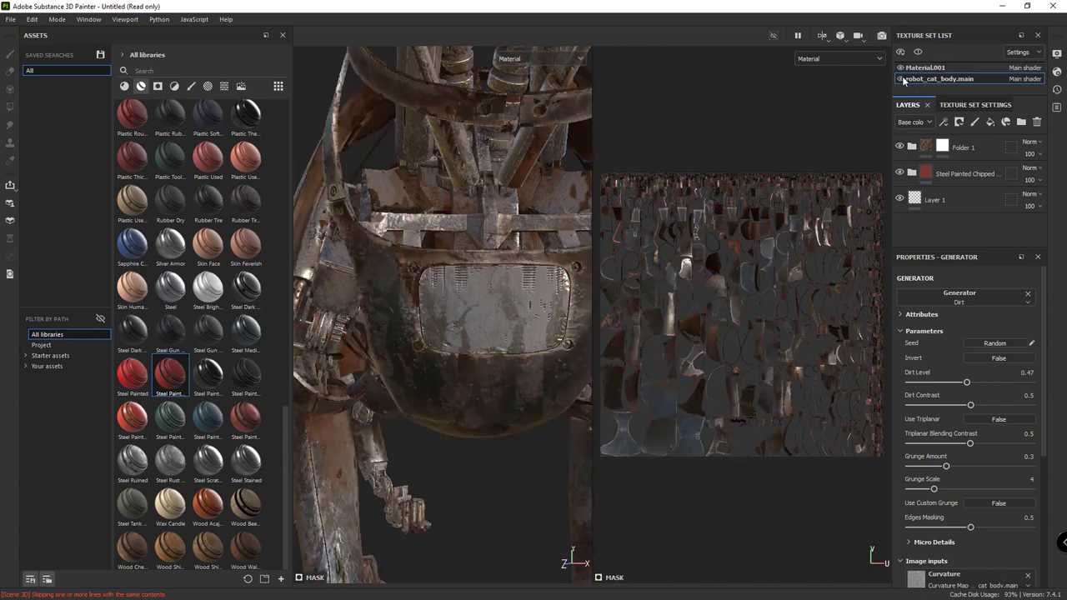
left_click(927, 67)
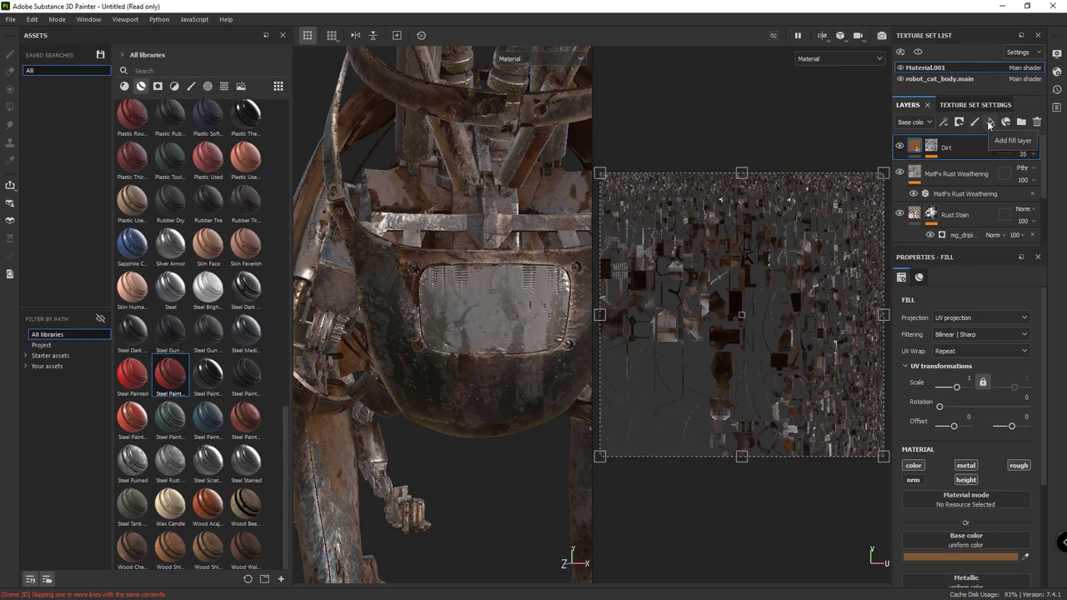
Step: Add Fill layer 1 with a black mask and a new paint layer above it
left_click(987, 125)
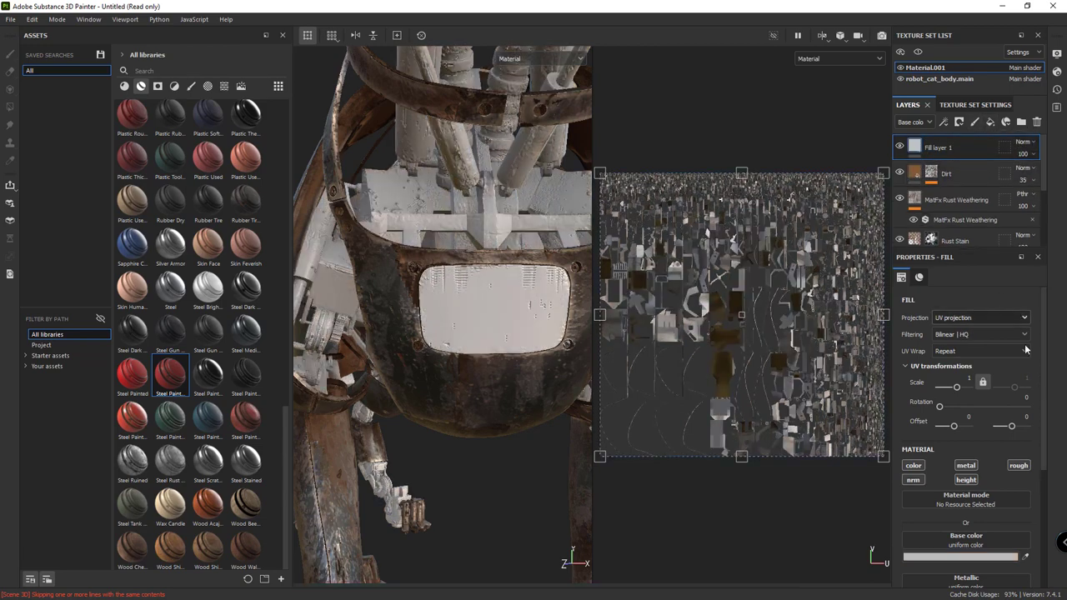
left_click(959, 123)
left_click(964, 145)
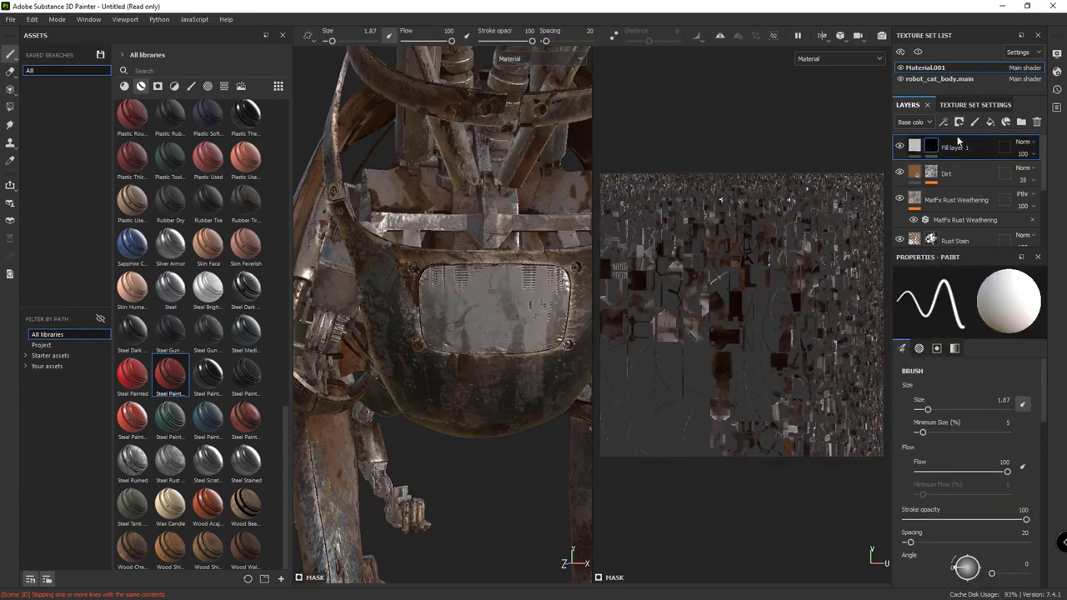
left_click(975, 122)
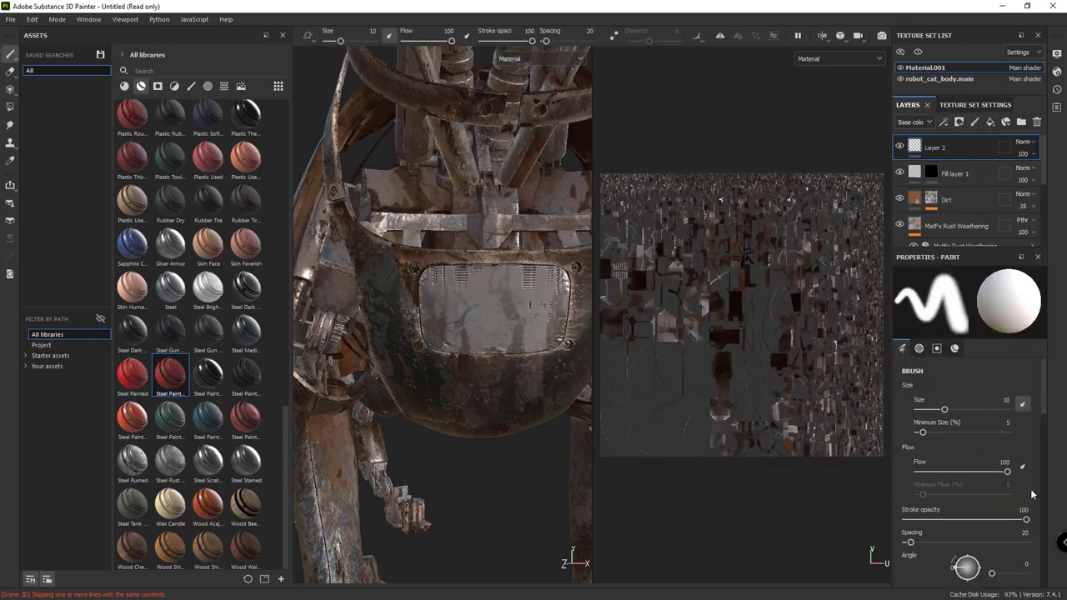
Step: Browse the brush Stencil slot's alpha choices for the decal
scroll(1037, 492, "down", 5)
scroll(1037, 492, "down", 3)
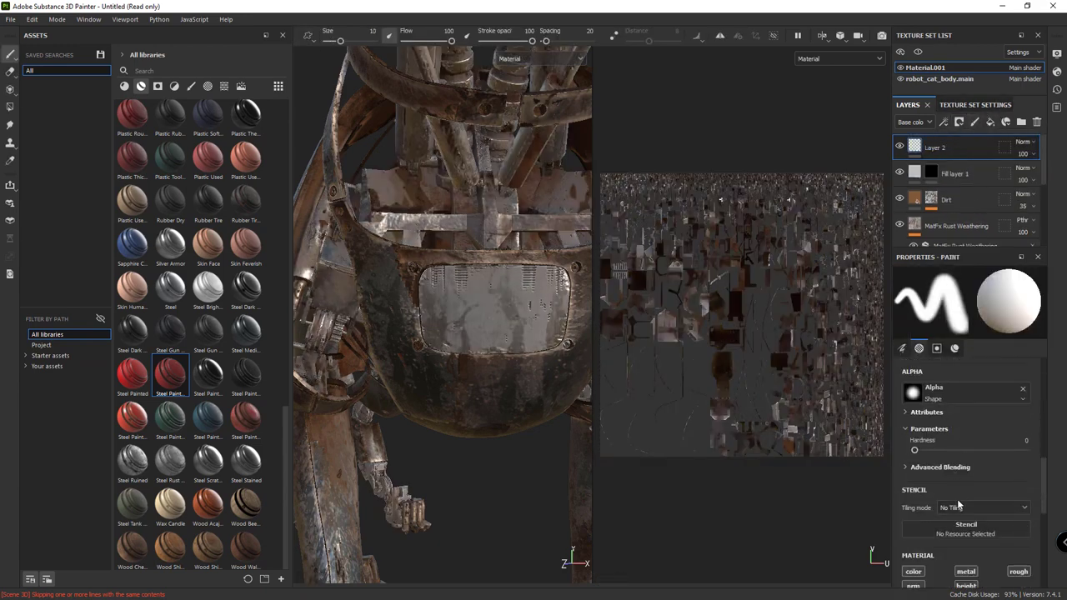
left_click(961, 525)
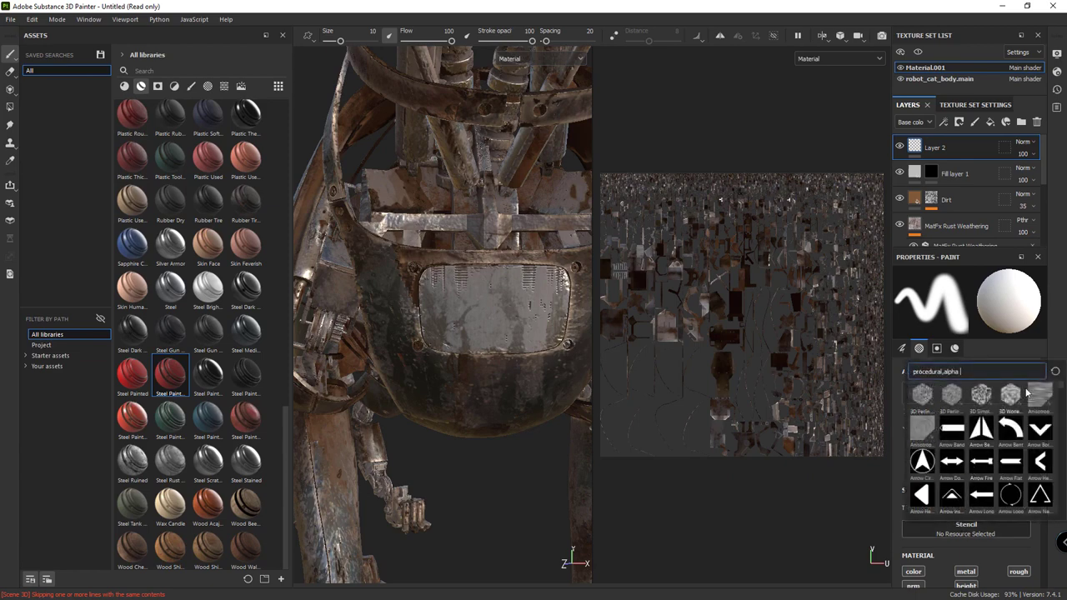
scroll(1001, 421, "down", 3)
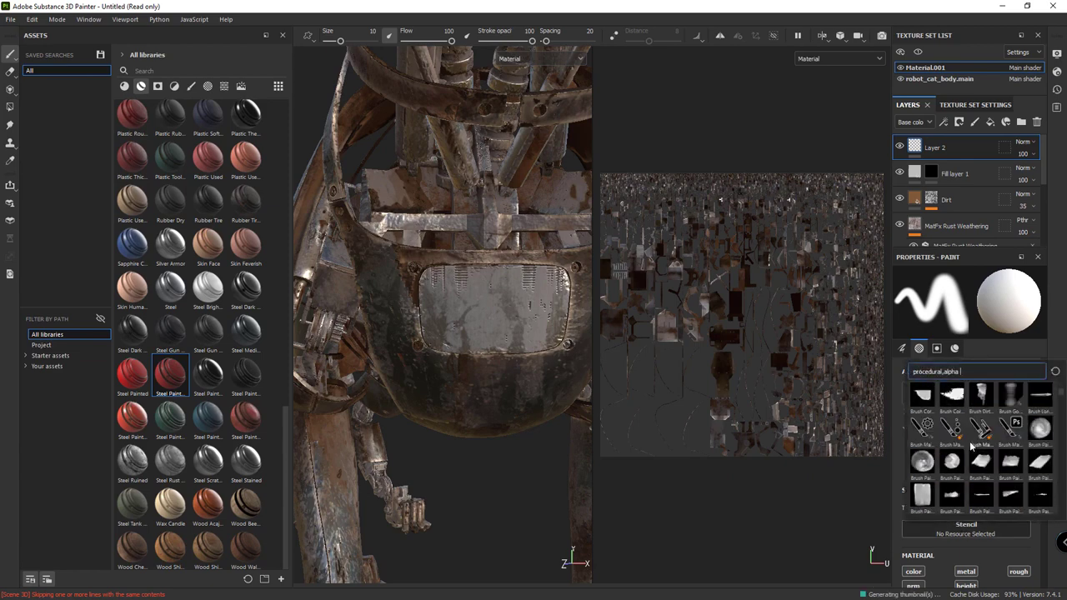
scroll(971, 448, "down", 2)
scroll(971, 448, "down", 2)
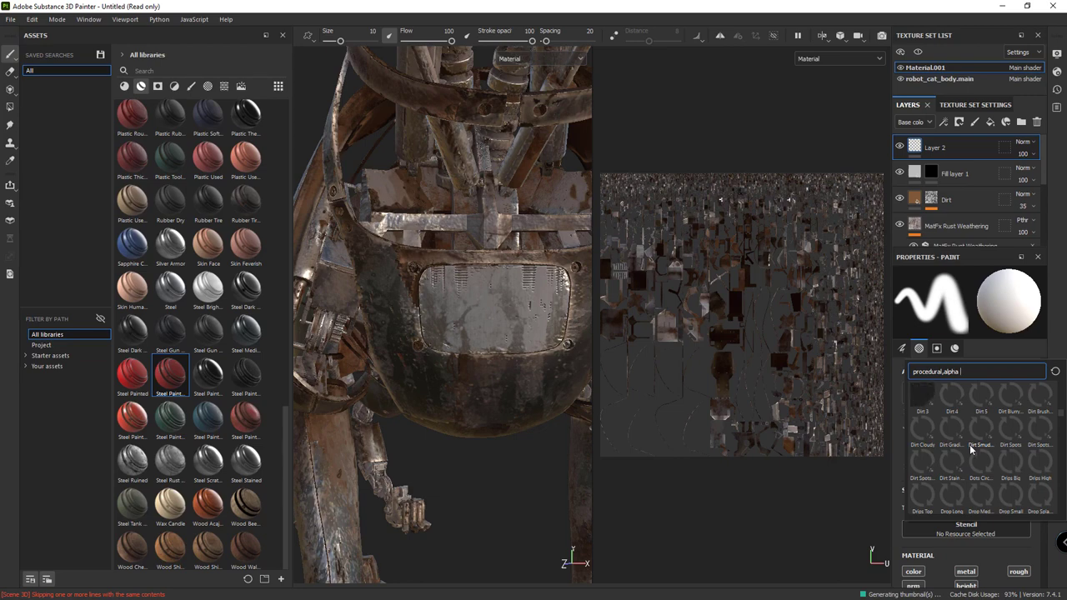
scroll(971, 447, "down", 3)
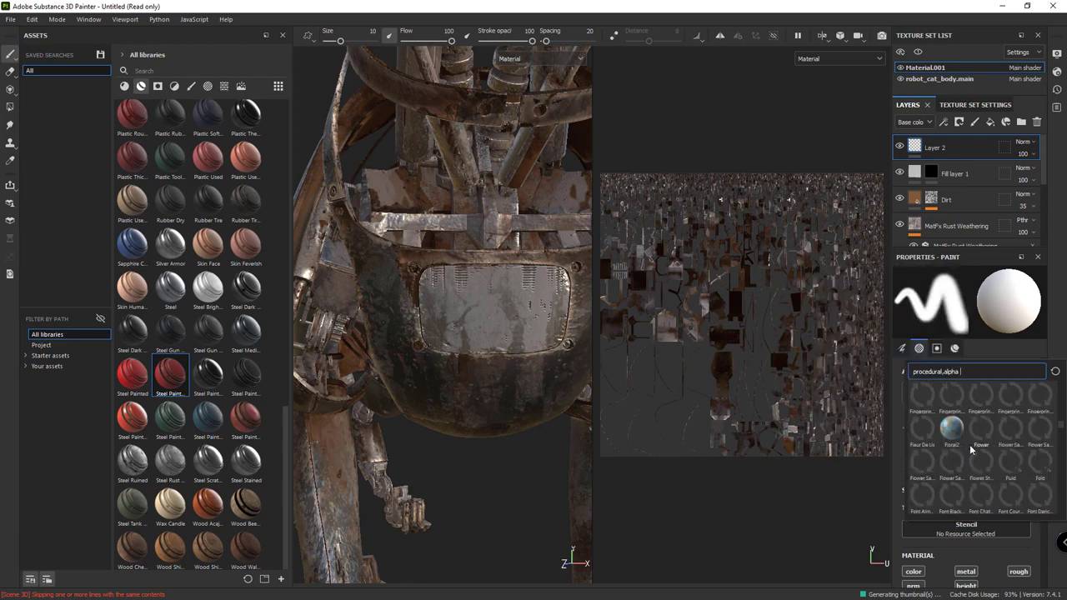
scroll(971, 450, "down", 3)
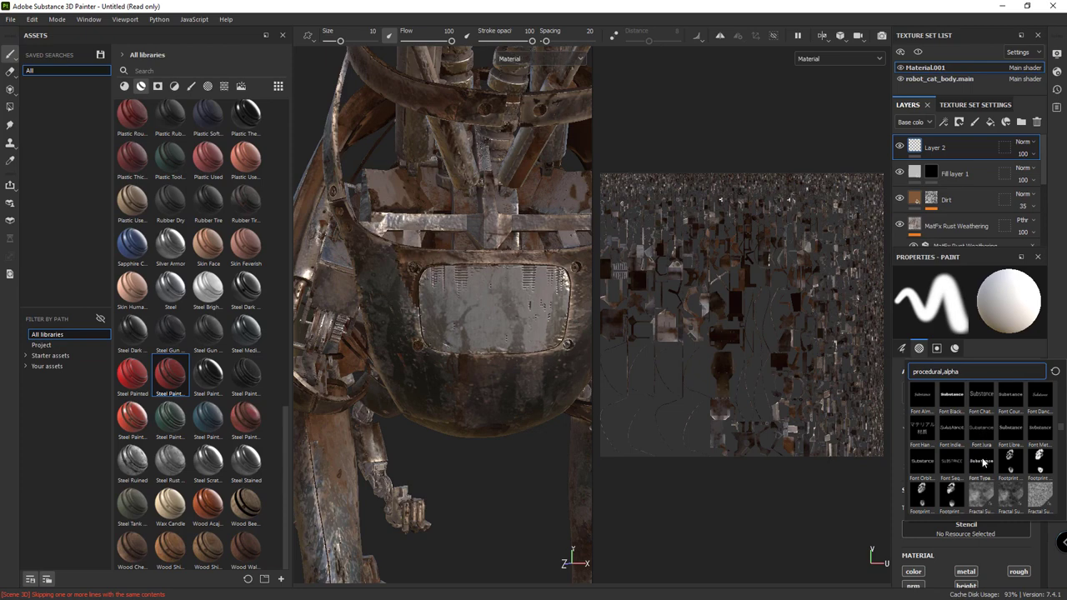
Step: Apply the Font Typewriter stencil, then browse the stencil list for alternatives
left_click(982, 461)
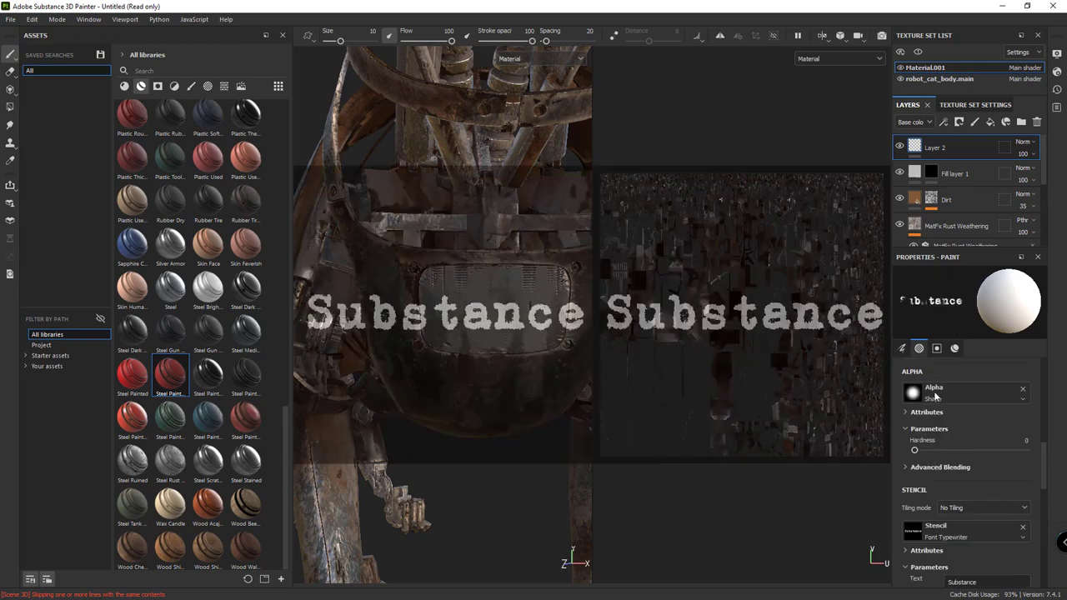
left_click(972, 533)
scroll(975, 500, "down", 2)
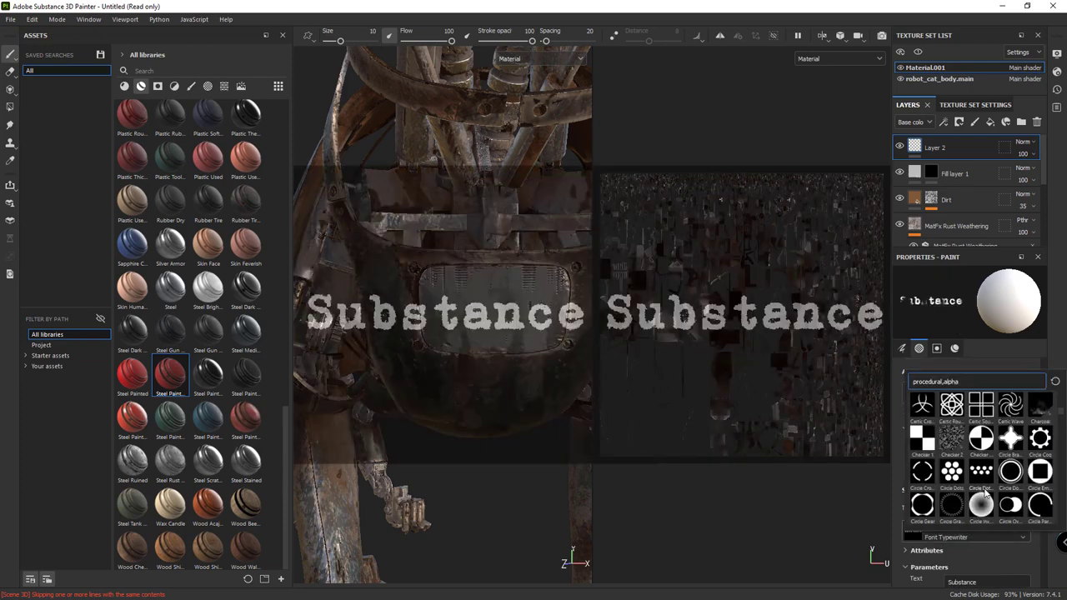
scroll(980, 496, "down", 2)
scroll(984, 491, "down", 2)
scroll(984, 492, "up", 2)
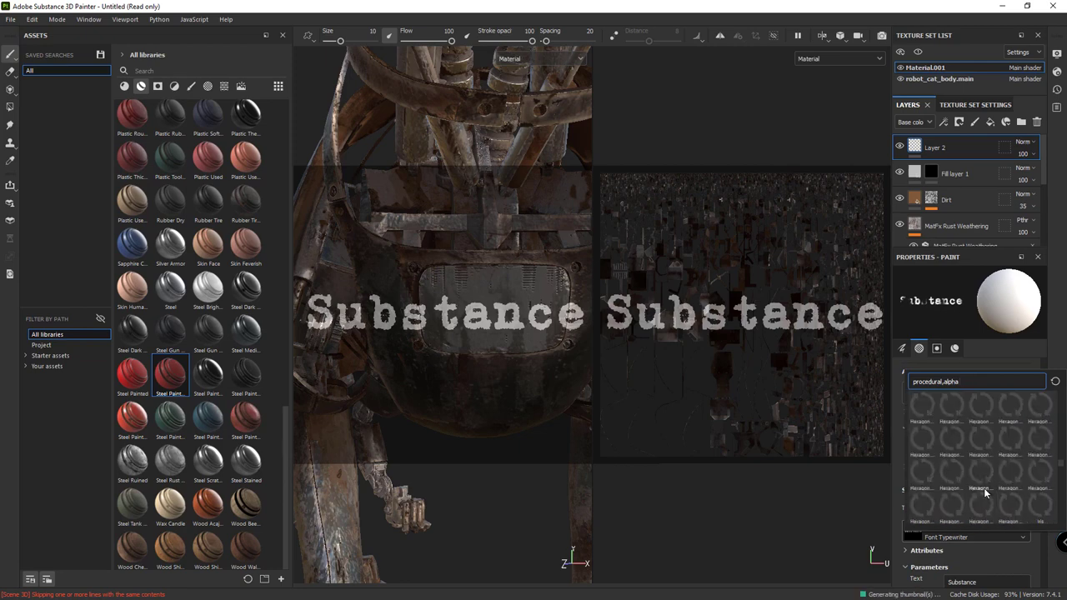
scroll(984, 492, "down", 2)
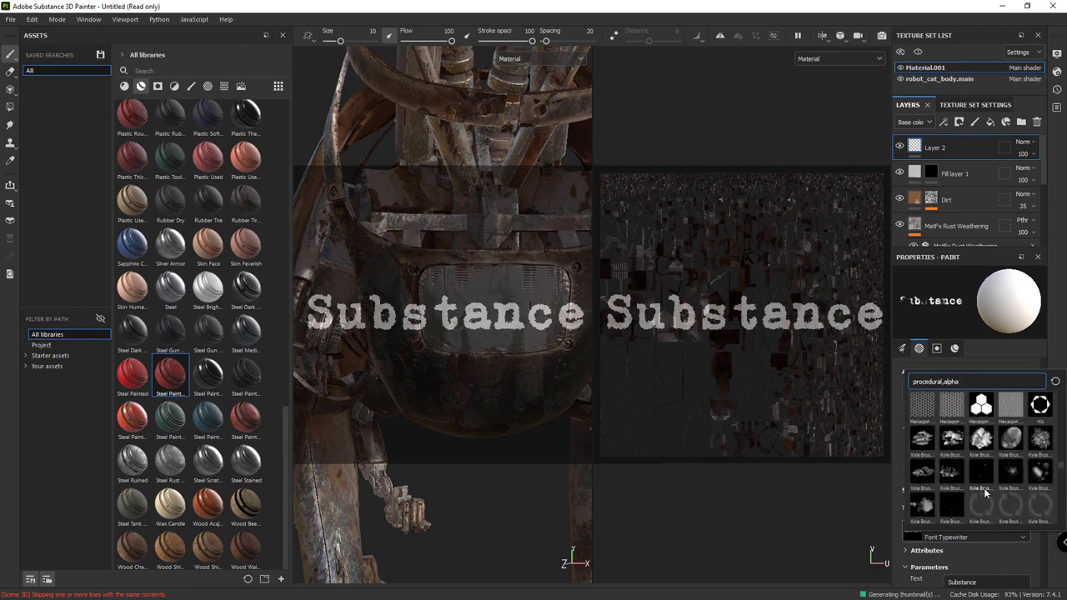
scroll(983, 492, "down", 2)
scroll(986, 494, "up", 3)
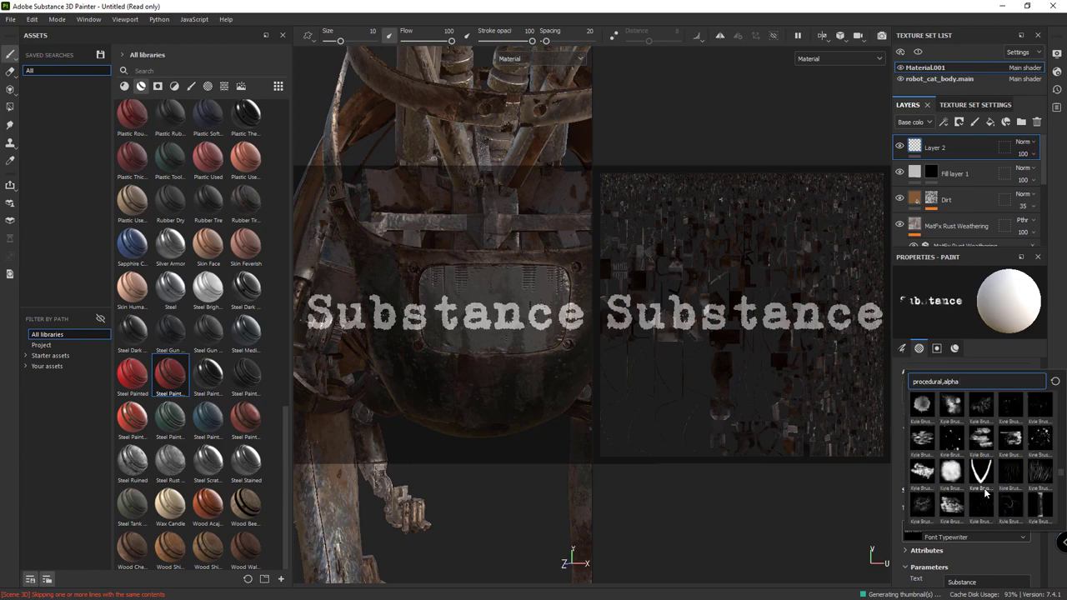
scroll(985, 494, "up", 3)
scroll(985, 494, "up", 3)
scroll(985, 494, "up", 3)
scroll(985, 493, "up", 3)
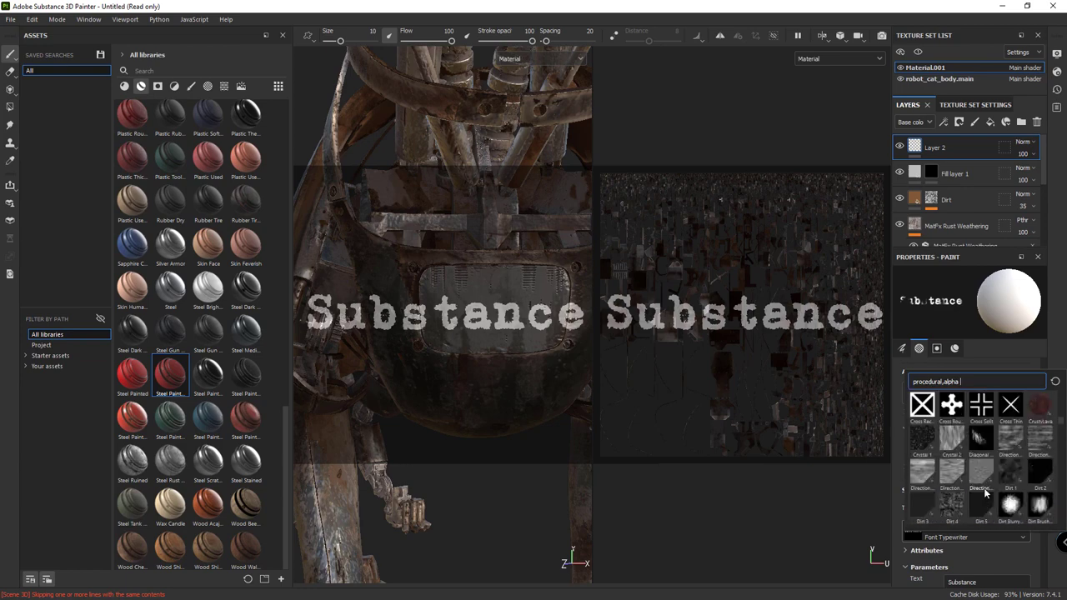
scroll(985, 490, "up", 3)
scroll(984, 484, "up", 3)
scroll(984, 477, "up", 3)
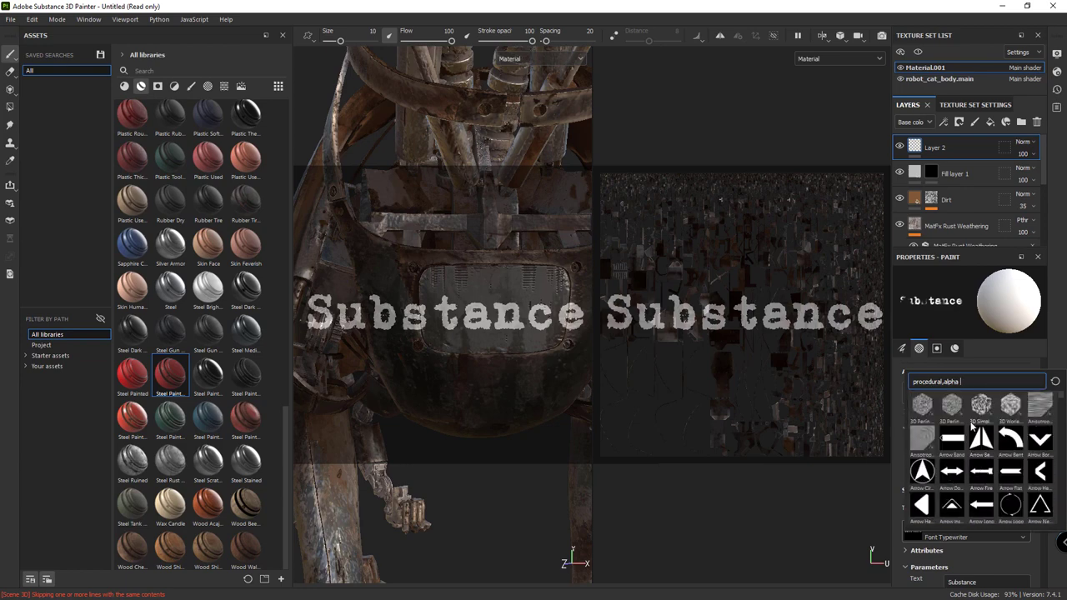
Step: Search stencils for 'SUBS' and switch the text stencil to Font Orbitron
type("SUB")
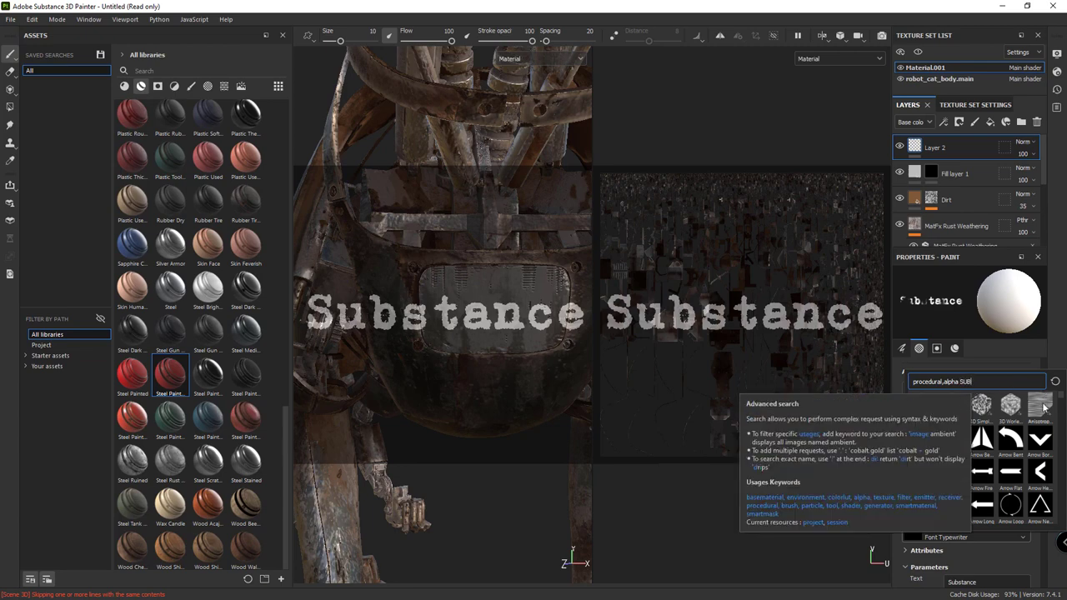
type("D")
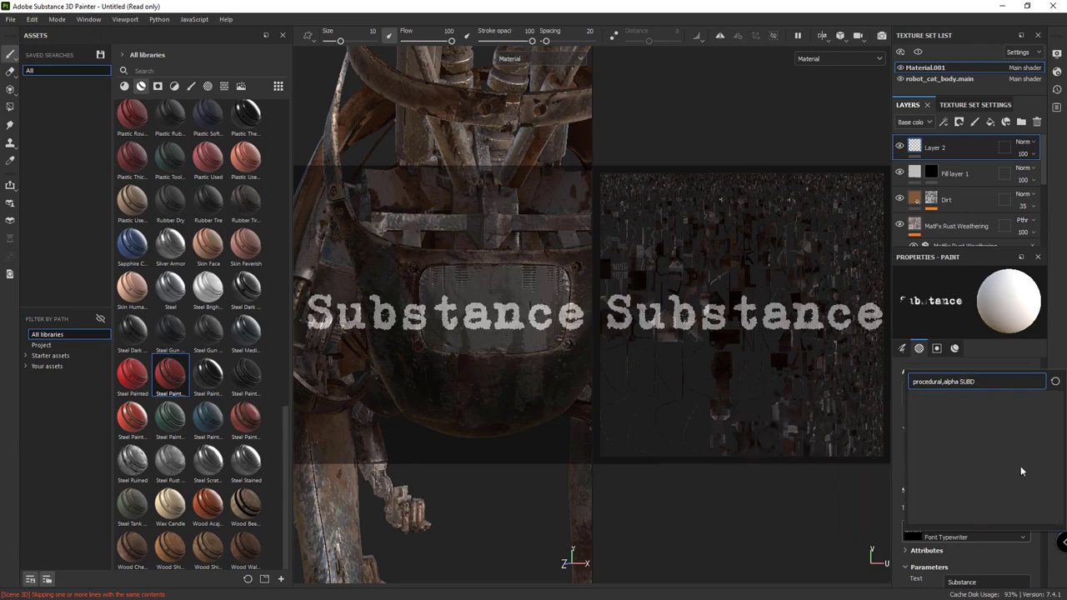
key("BackSpace")
type("S")
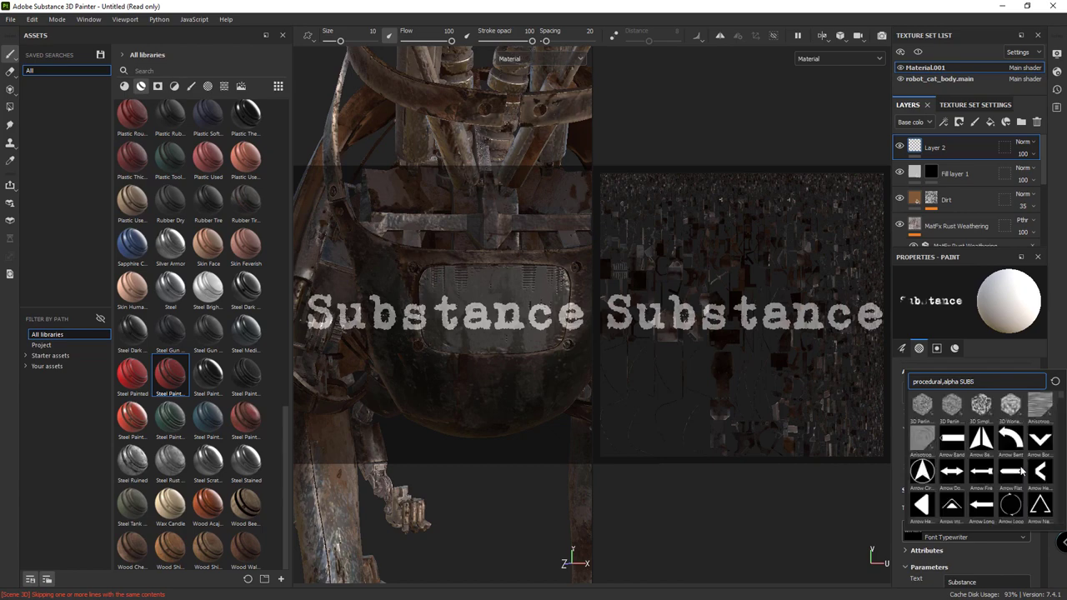
scroll(1021, 472, "down", 2)
scroll(1017, 479, "down", 3)
scroll(1014, 485, "down", 3)
scroll(1010, 490, "down", 3)
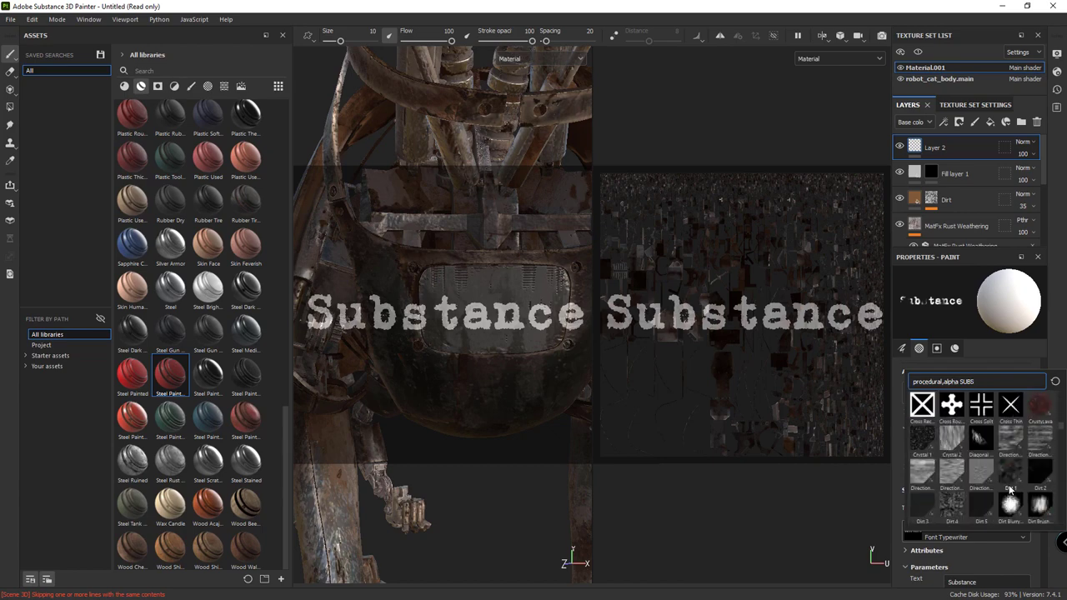
scroll(1009, 490, "down", 3)
scroll(1000, 491, "down", 3)
scroll(992, 490, "down", 3)
scroll(984, 490, "down", 3)
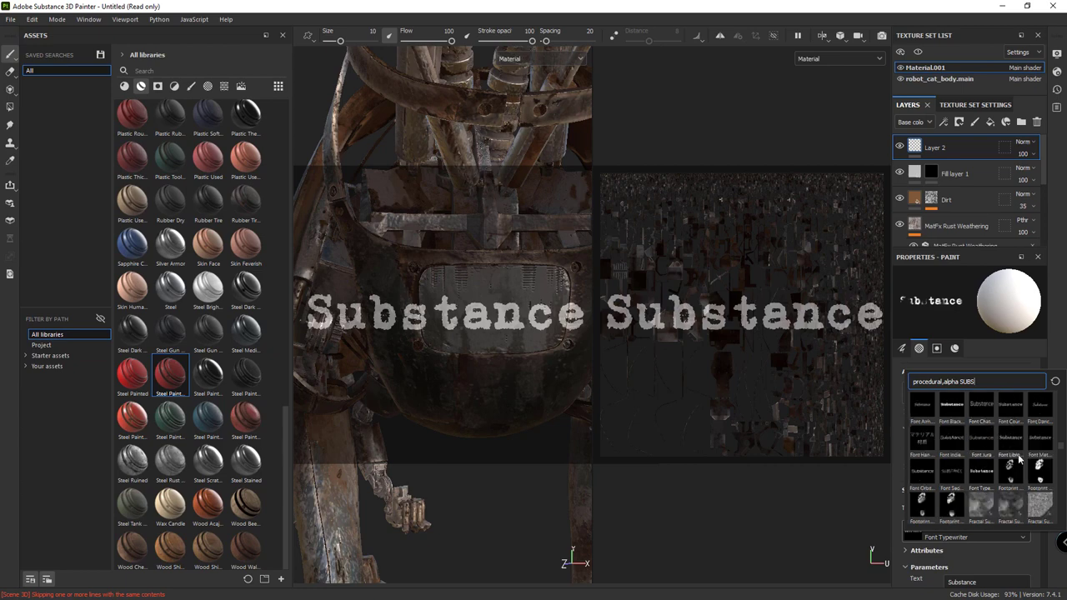
left_click(924, 474)
Step: Zoom in and frame the view on the robot cat's chest plate
scroll(404, 285, "up", 2)
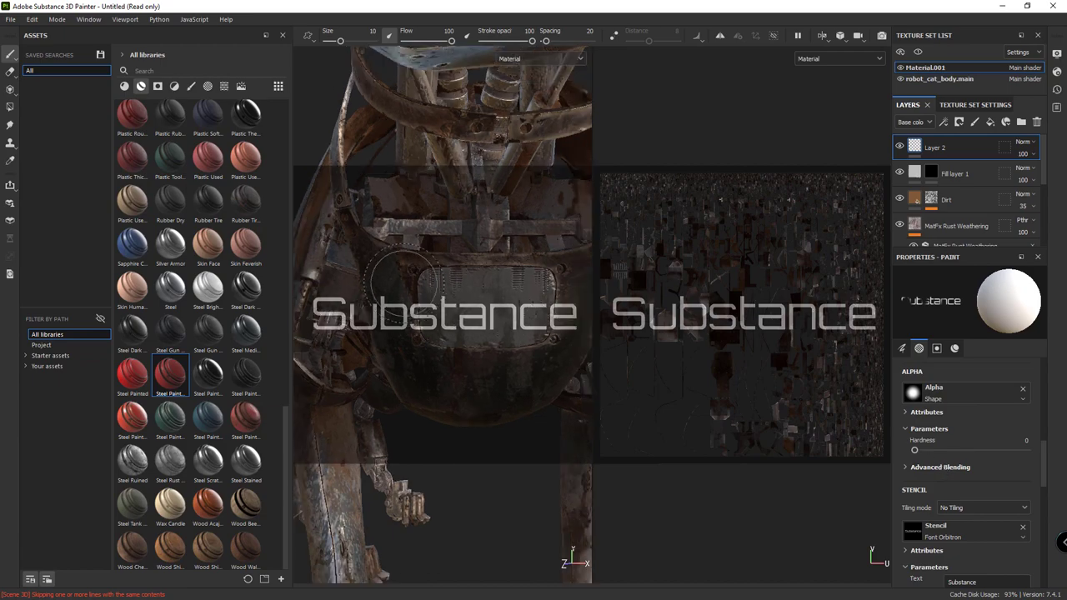
scroll(404, 286, "up", 2)
scroll(404, 286, "up", 1)
scroll(408, 280, "down", 2)
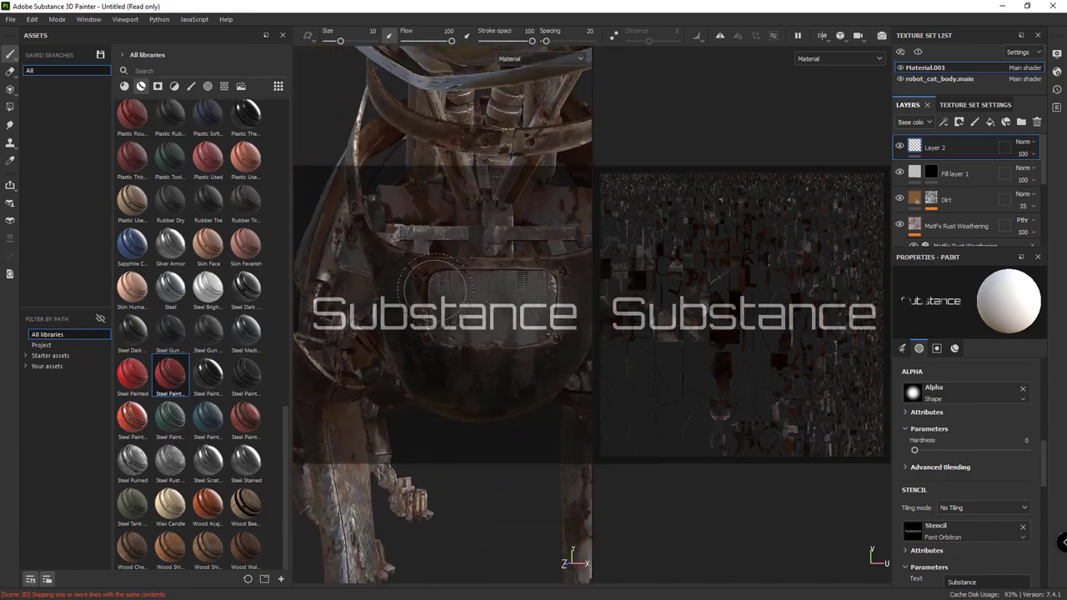
scroll(477, 292, "down", 2)
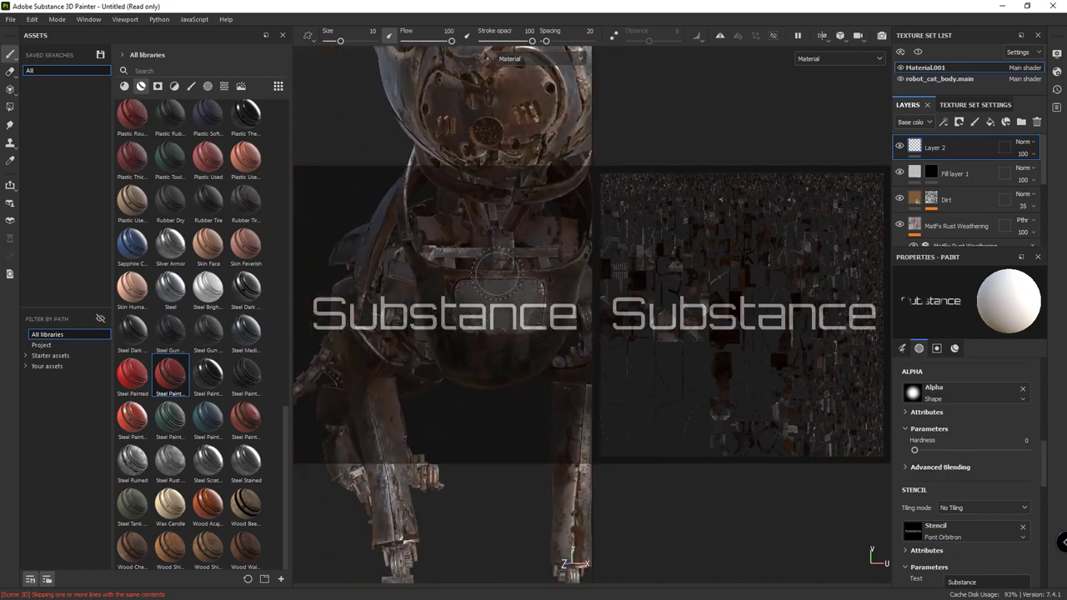
scroll(517, 236, "up", 1)
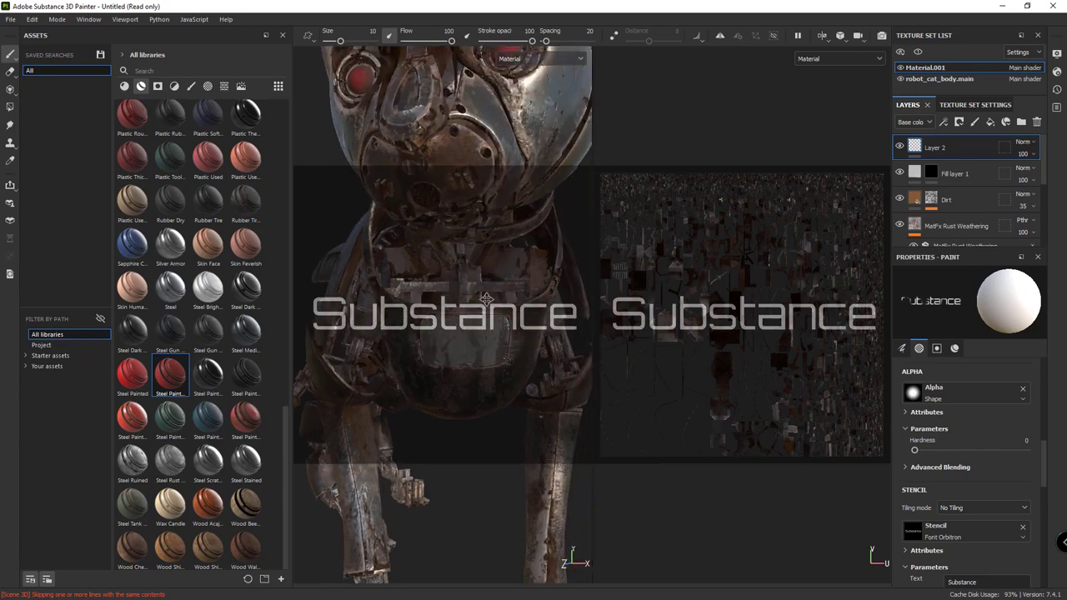
scroll(504, 250, "up", 2)
scroll(490, 267, "up", 1)
scroll(492, 271, "up", 1)
scroll(491, 266, "up", 1)
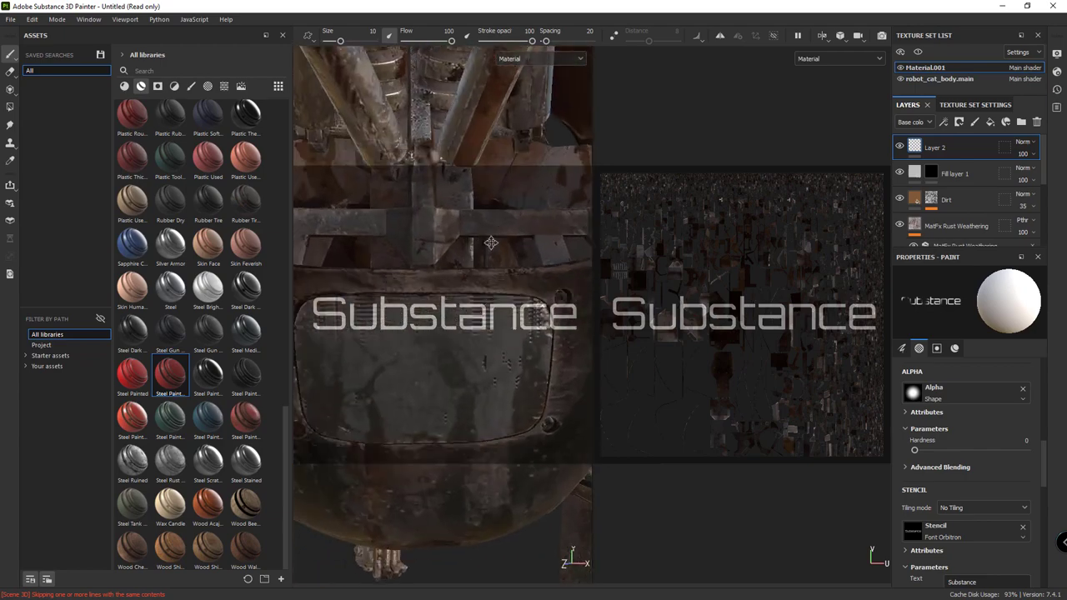
scroll(495, 246, "up", 2)
scroll(498, 225, "up", 1)
scroll(500, 208, "up", 1)
middle_click_drag(501, 213, 515, 187)
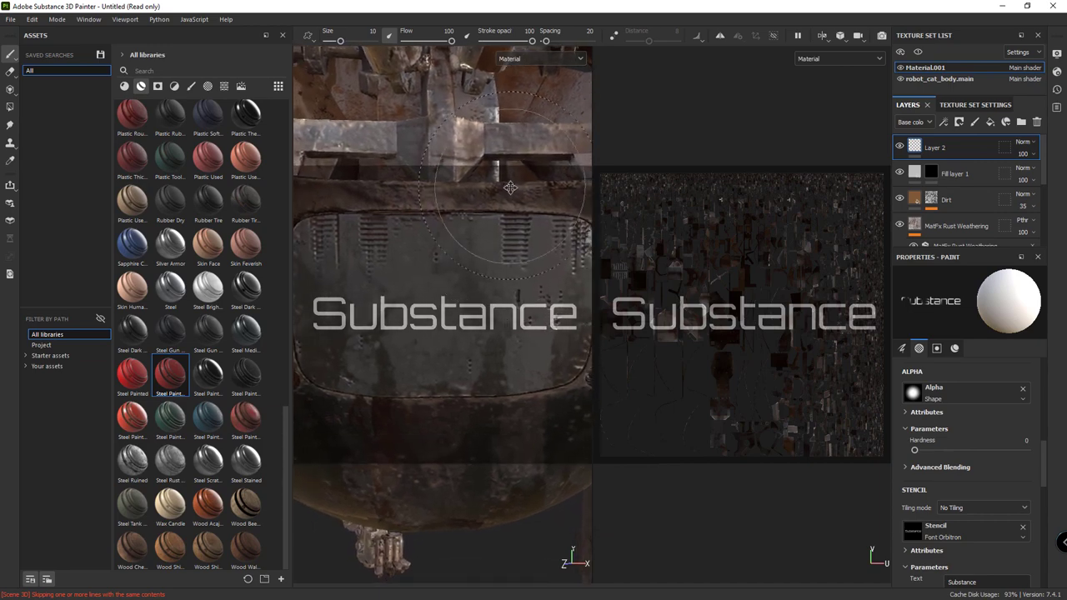
scroll(958, 435, "up", 2)
scroll(934, 447, "up", 1)
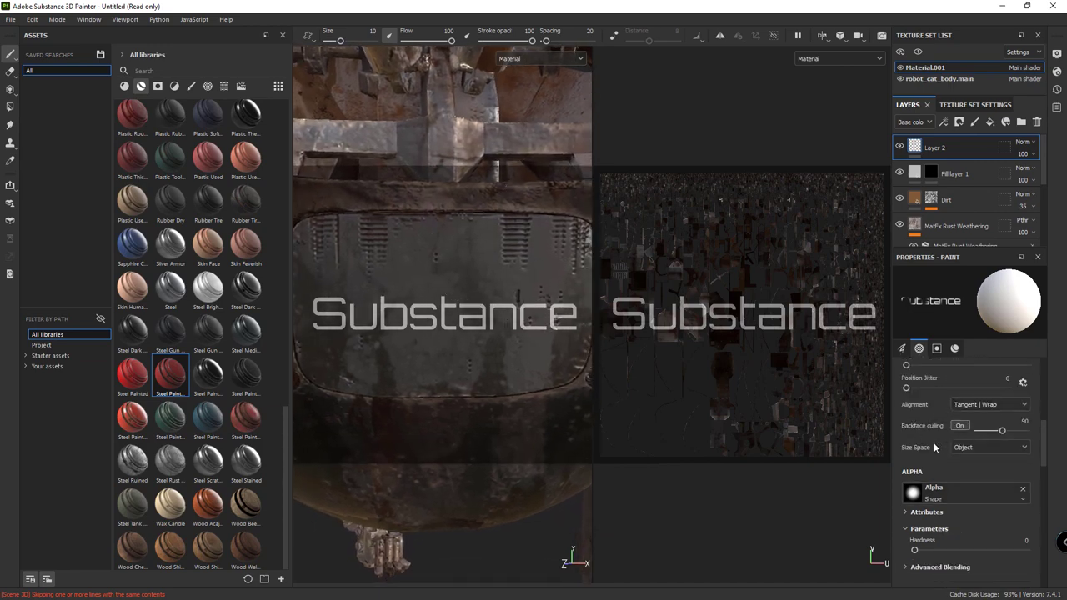
Step: Set the brush alpha to Kyle Brush Presets alpha 8
left_click(950, 488)
type("alpha")
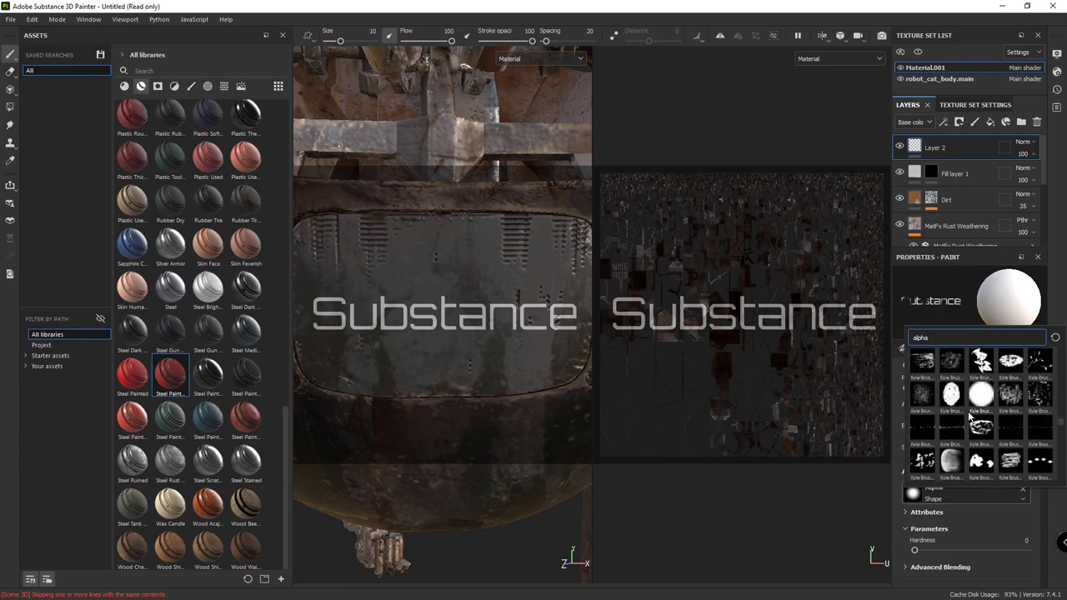
left_click(952, 360)
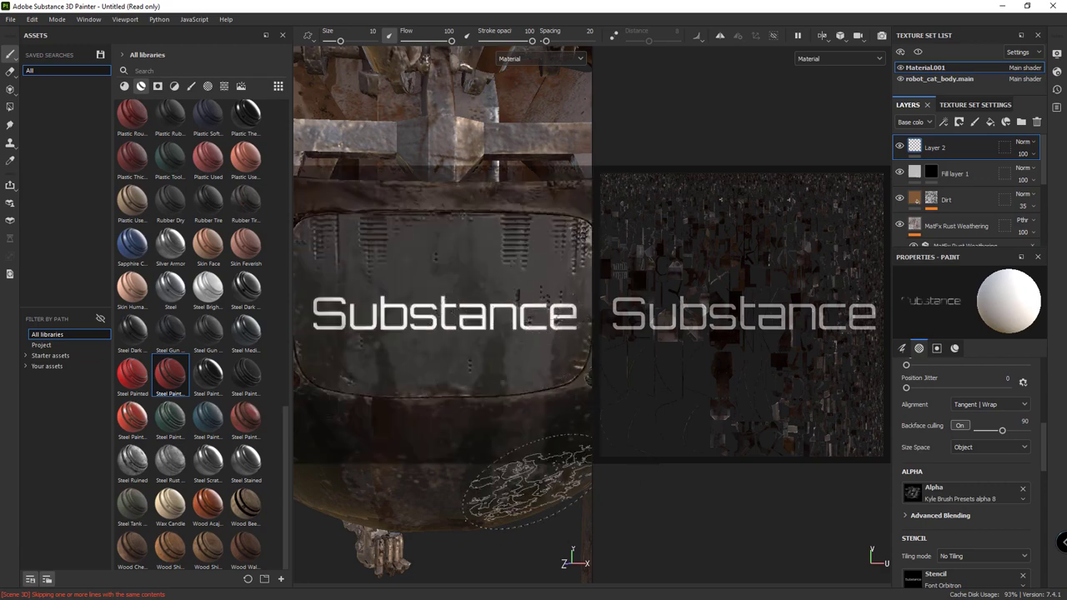
scroll(349, 376, "down", 2)
scroll(348, 376, "down", 2)
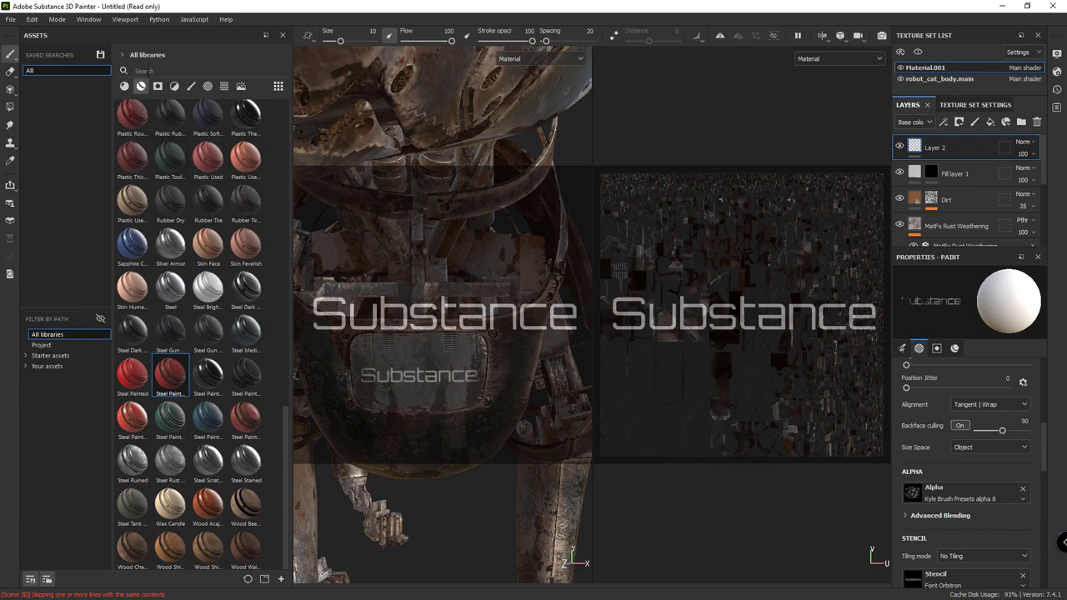
Step: Clear the Substance text stencil and select Layer 2 holding the Substance paint
left_click(1018, 577)
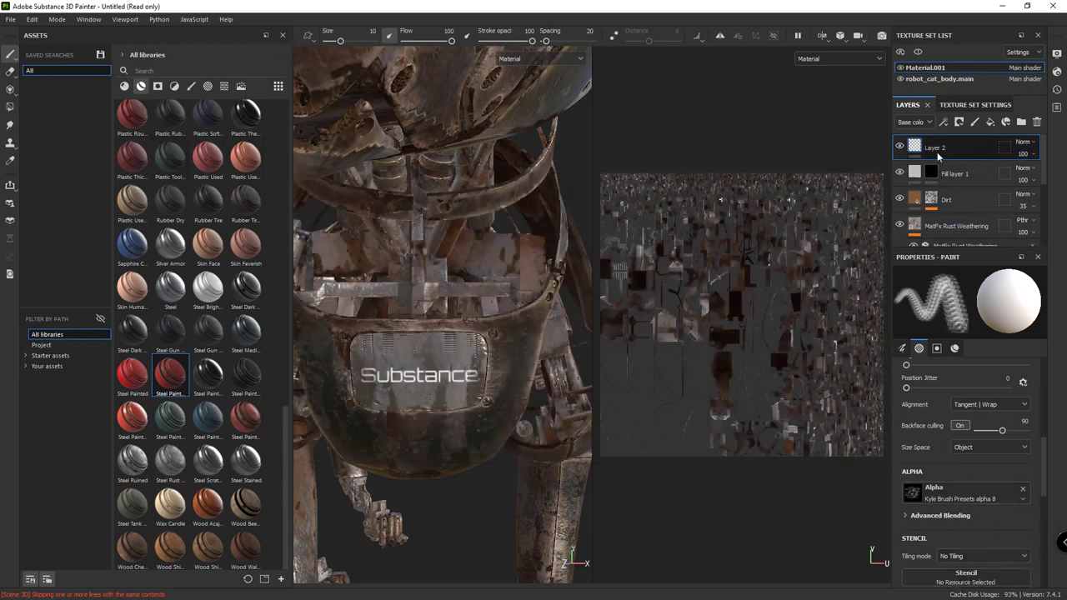
left_click(918, 175)
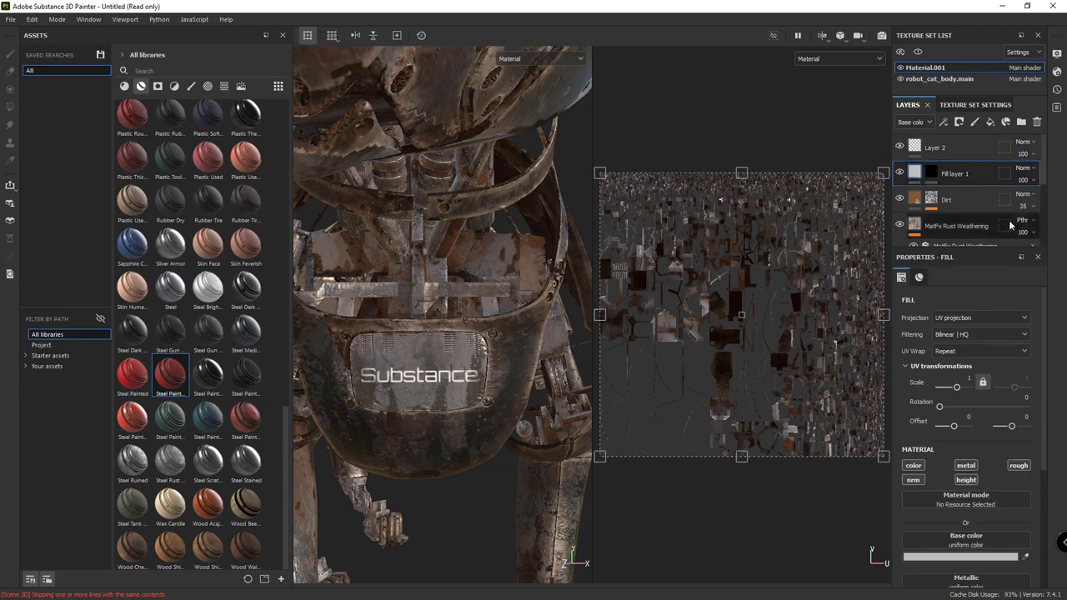
left_click(935, 157)
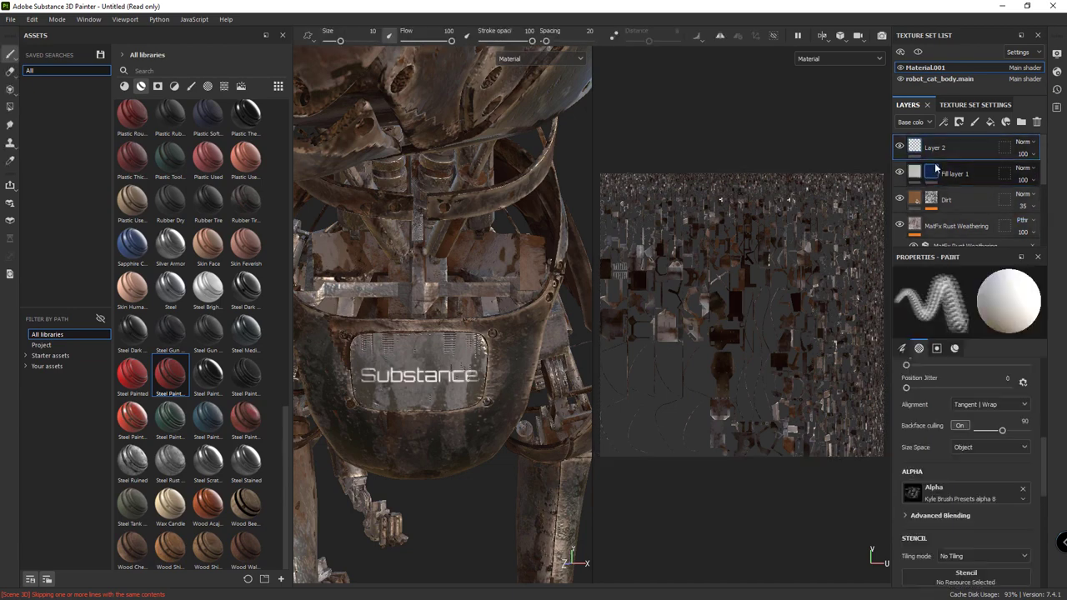
Step: Delete Layer 2 with the Substance lettering and give the brush a new alpha
key("Delete")
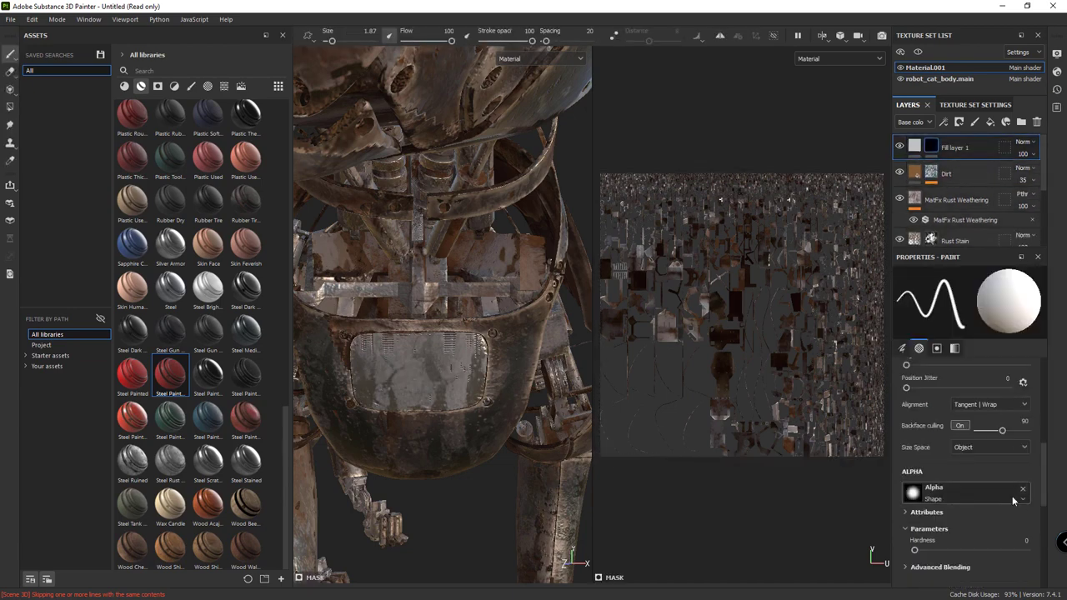
left_click(1023, 489)
scroll(993, 483, "down", 2)
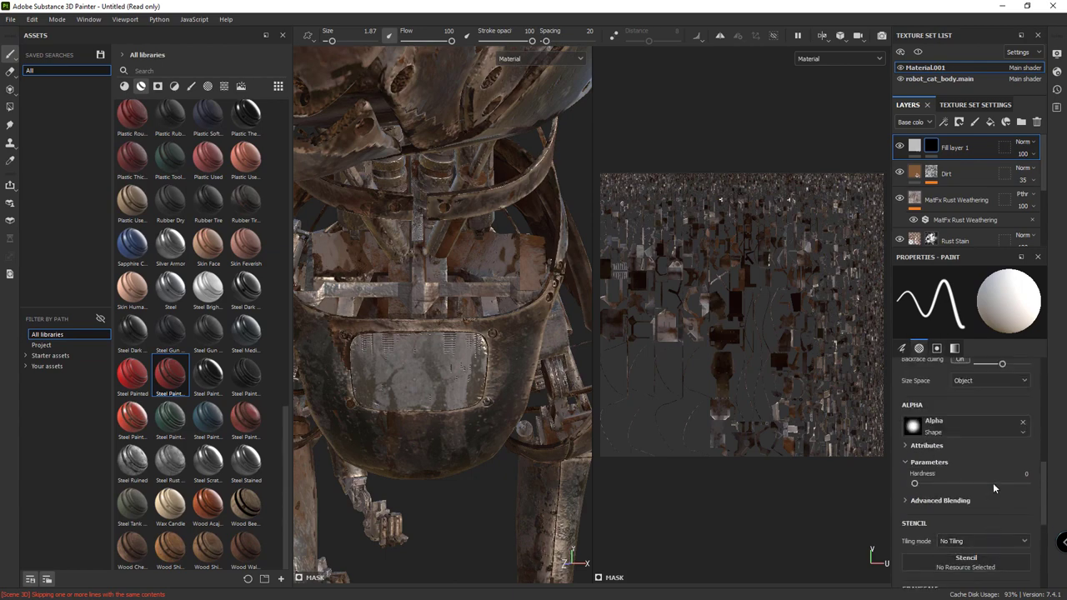
left_click(1006, 429)
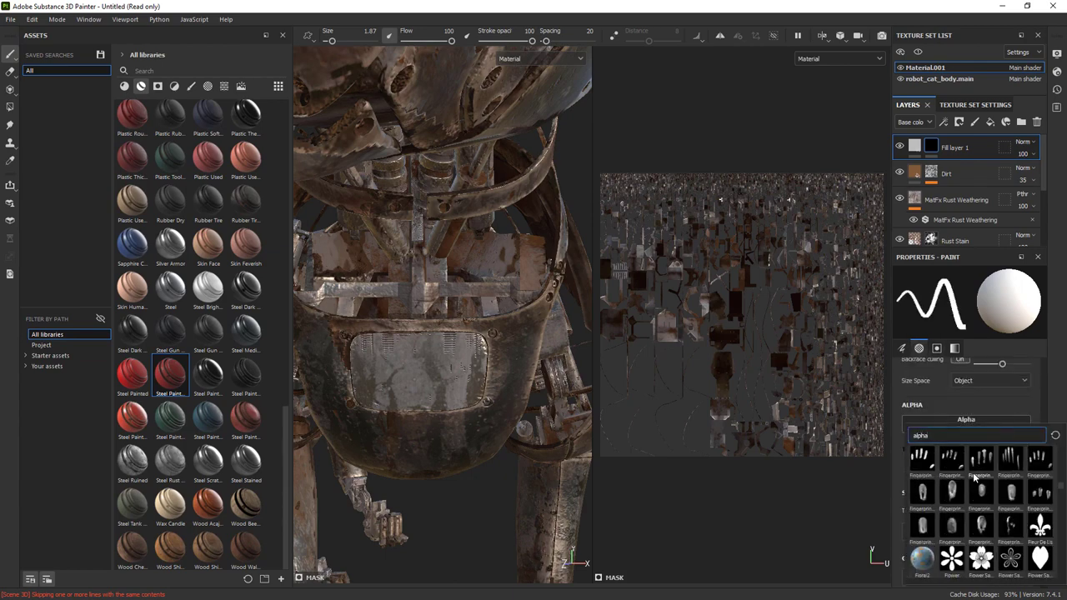
scroll(974, 477, "down", 3)
left_click(982, 498)
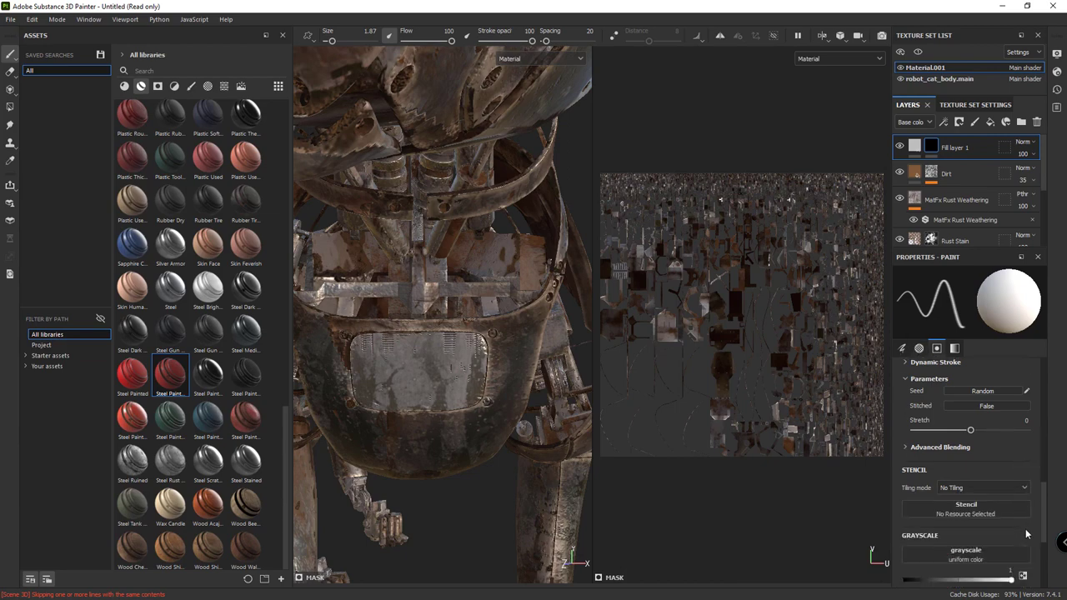
Step: Browse the stencil image list down to the Sign alphas
scroll(1025, 529, "down", 2)
left_click(967, 444)
scroll(977, 402, "down", 2)
scroll(977, 401, "down", 2)
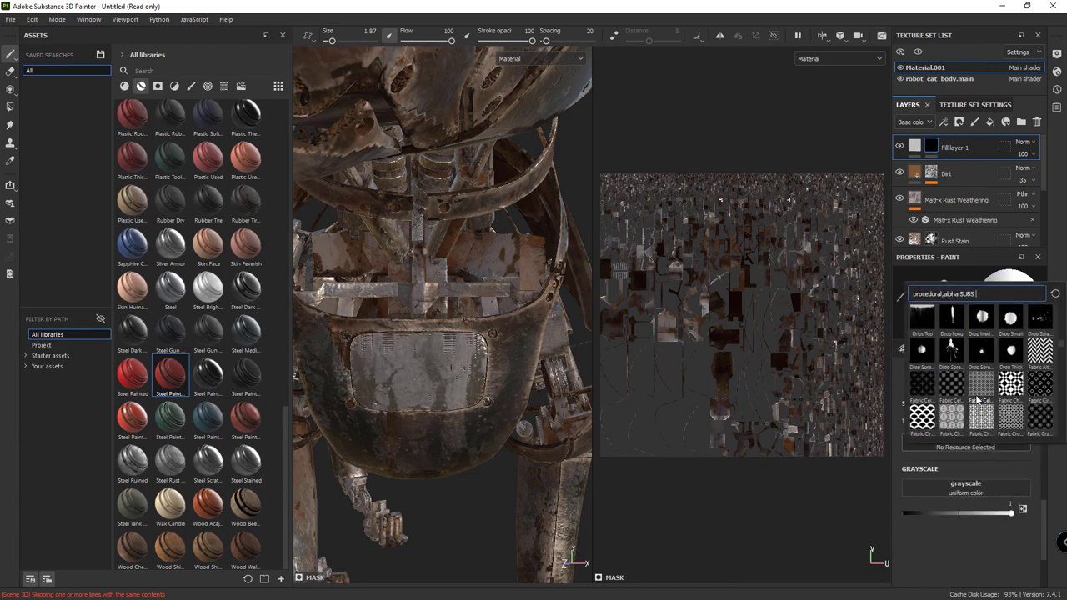
scroll(977, 401, "down", 2)
scroll(977, 401, "down", 2)
scroll(977, 401, "down", 2)
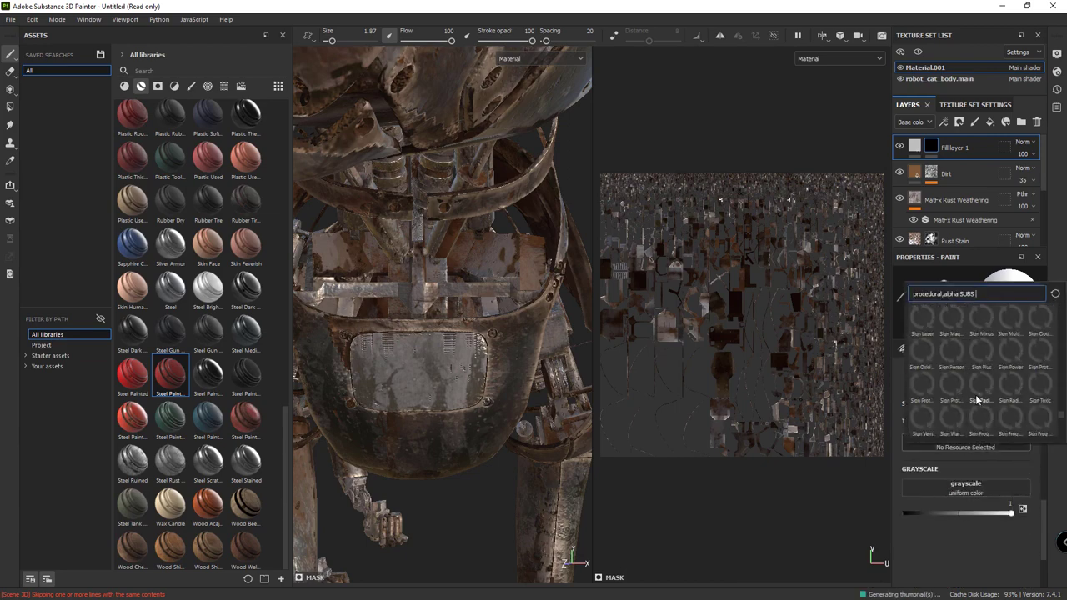
scroll(977, 401, "up", 2)
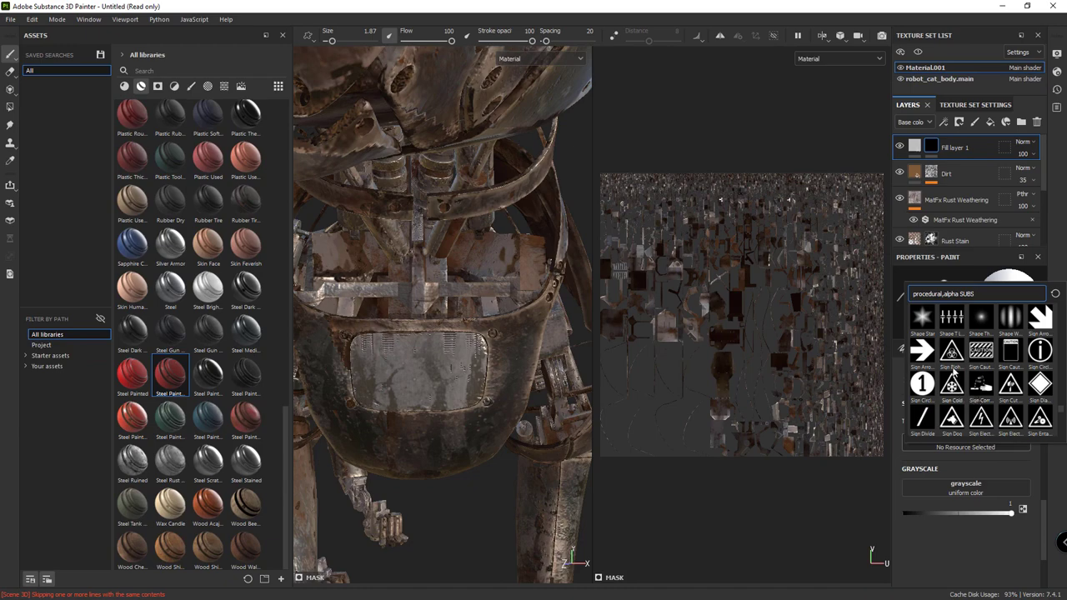
Step: Stamp the Sign Biohazard stencil onto the chest plate, then clear the stencil slot
left_click(951, 351)
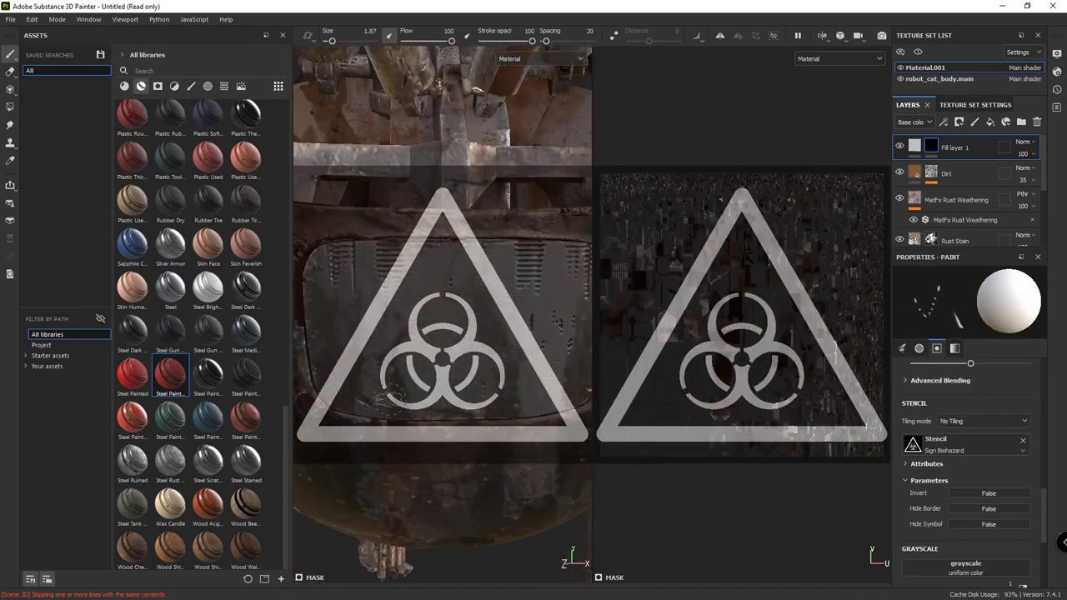
mouse_move(472, 371)
left_mouse_down("alt")
mouse_move(442, 206)
mouse_move(508, 288)
mouse_move(500, 379)
mouse_move(534, 430)
mouse_move(454, 450)
mouse_move(392, 430)
mouse_move(342, 375)
mouse_move(329, 388)
mouse_move(334, 417)
mouse_move(321, 427)
mouse_move(423, 405)
left_mouse_up("alt")
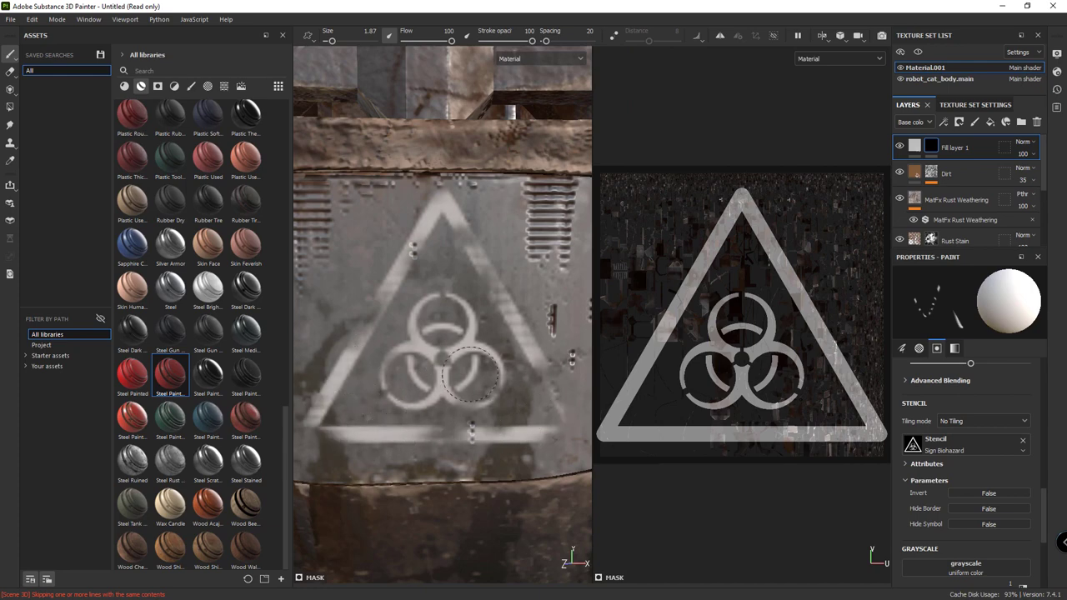
left_click_drag(492, 279, 234, 296, "alt")
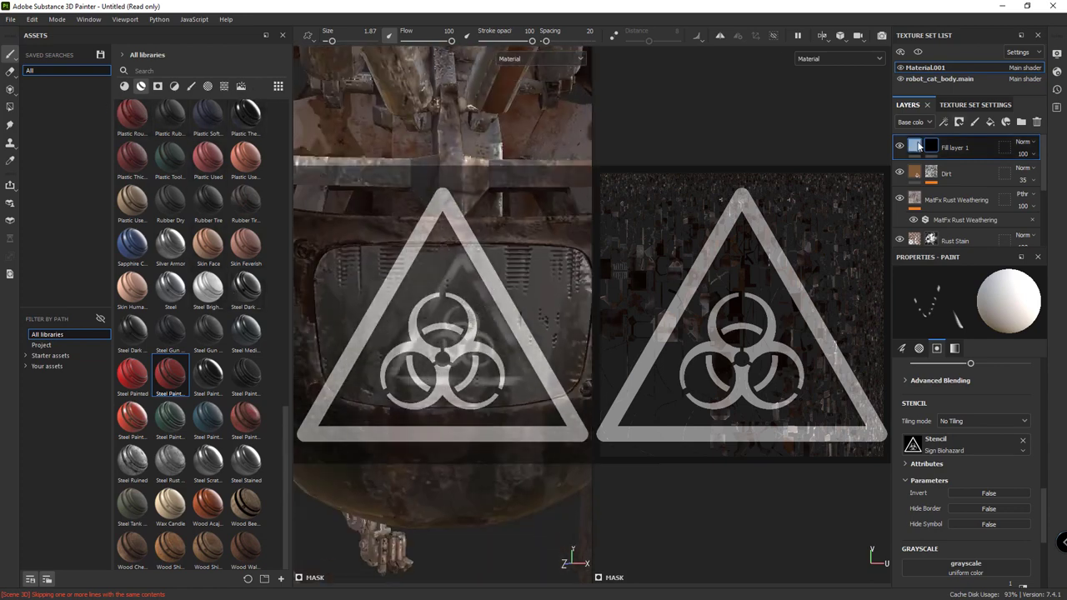
left_click(1023, 441)
Step: Set Fill layer 1's base colour to fully saturated orange-yellow (FFBD00)
left_click(914, 148)
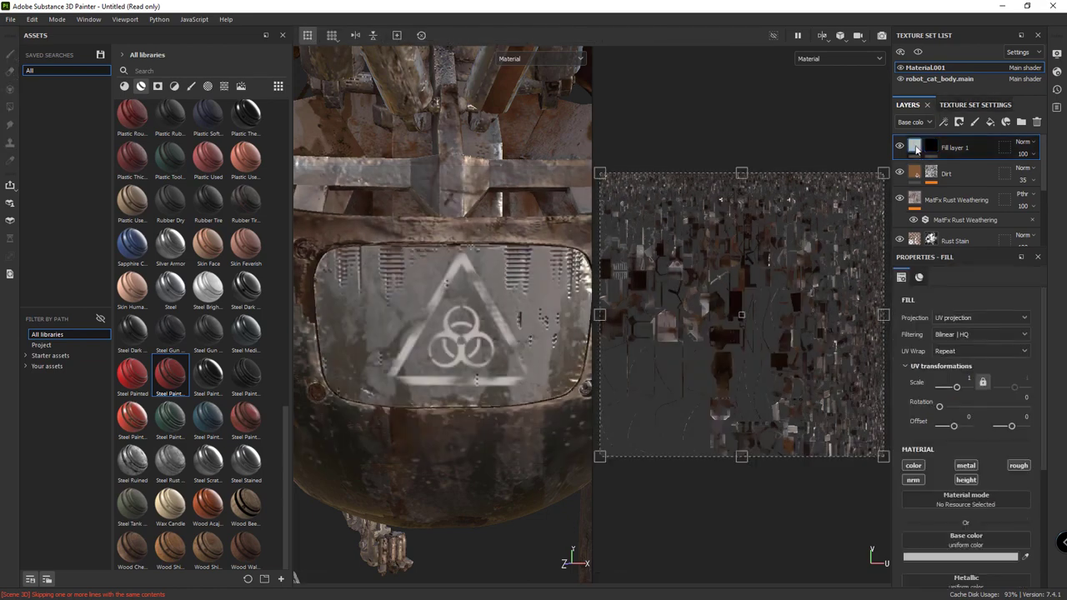
left_click(927, 555)
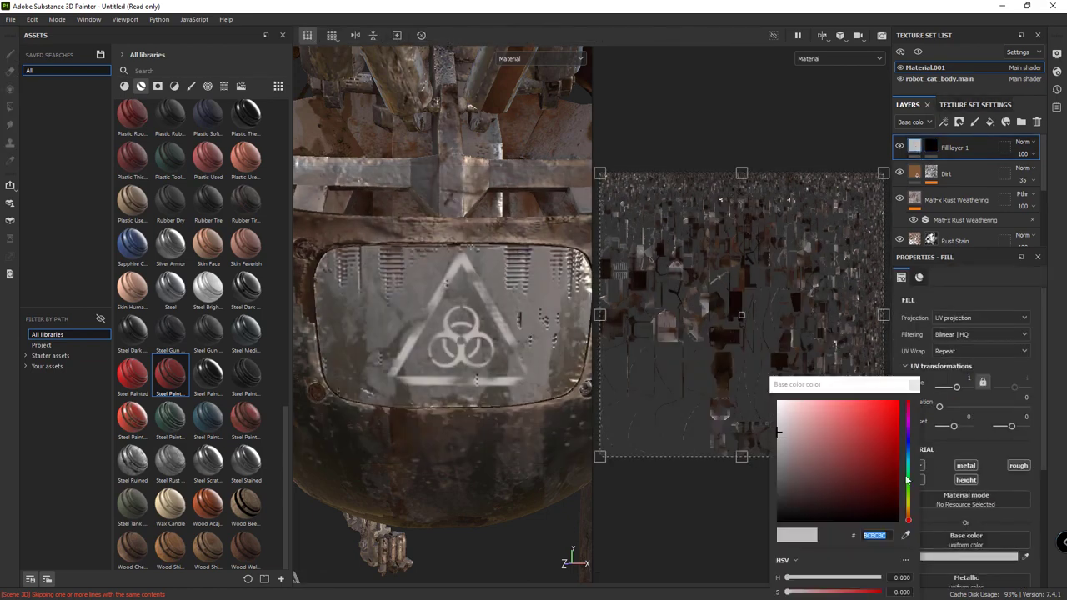
left_click(909, 502)
left_click_drag(895, 441, 908, 402)
left_click_drag(911, 503, 911, 512)
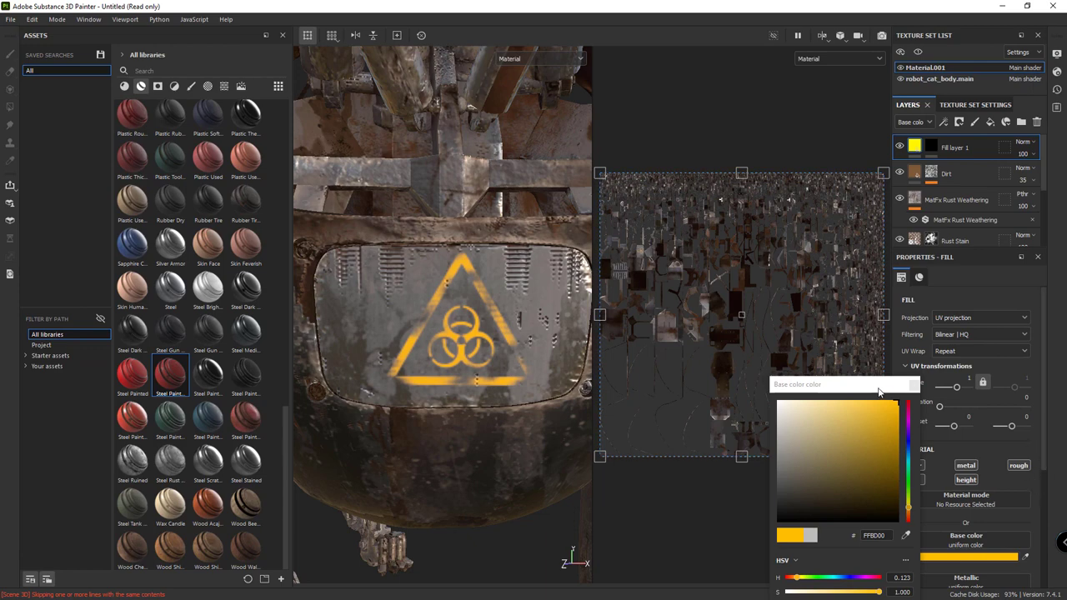
left_click_drag(886, 391, 811, 314)
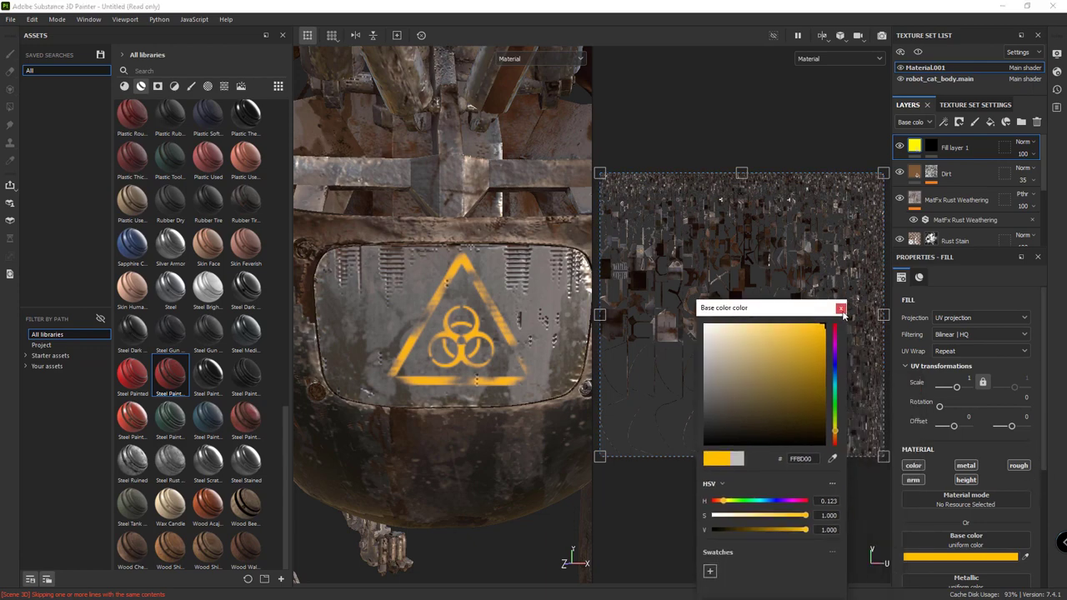
left_click(841, 310)
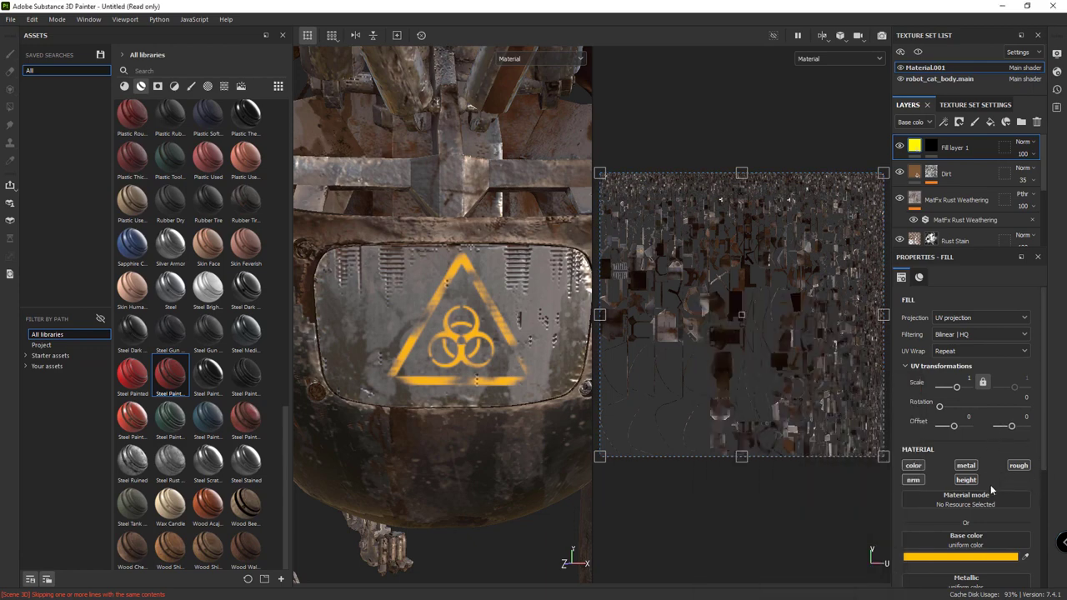
Step: Tune Fill layer 1 to Metallic 0.3965, Roughness 0.2412 and Height 0.0151
scroll(988, 524, "down", 2)
scroll(905, 462, "down", 1)
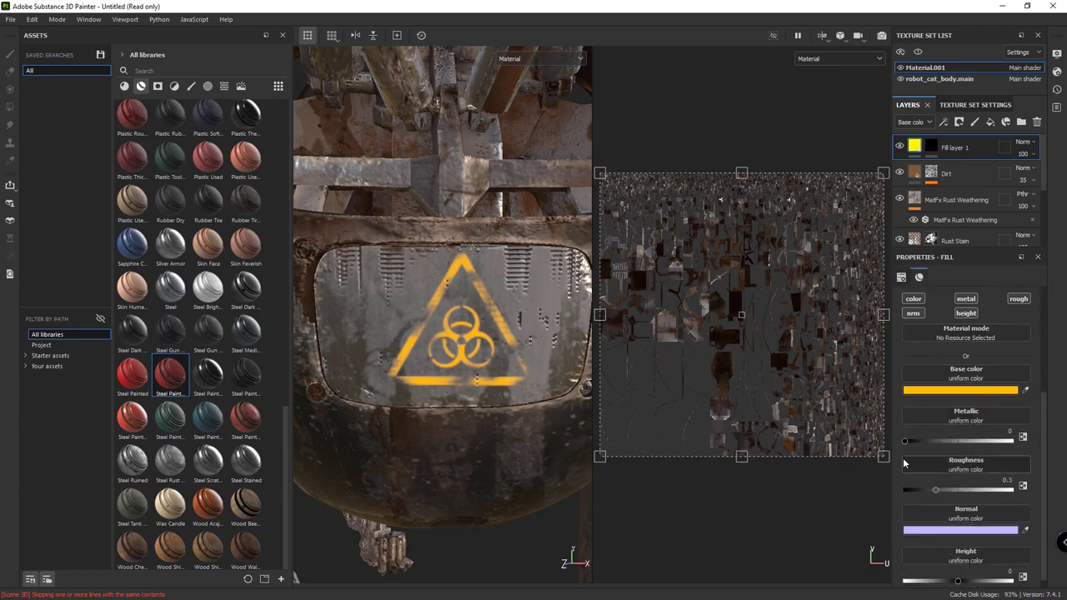
left_click_drag(913, 444, 990, 442)
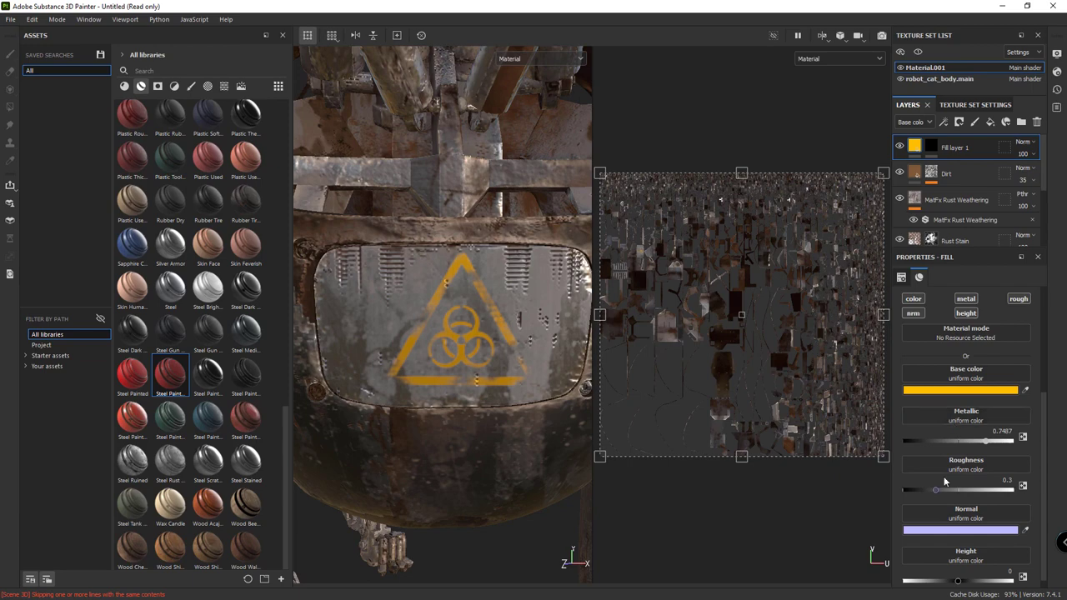
left_click_drag(940, 492, 909, 487)
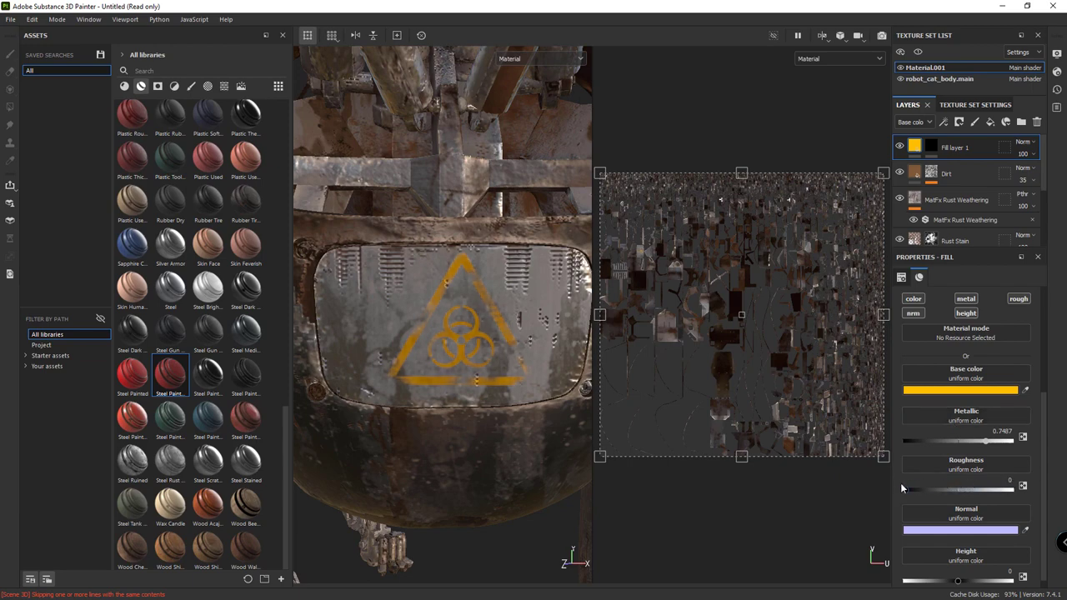
left_click_drag(900, 483, 922, 487)
mouse_move(984, 444)
left_mouse_down()
mouse_move(1052, 440)
mouse_move(989, 453)
left_mouse_up()
scroll(978, 555, "down", 1)
left_click_drag(958, 571, 961, 571)
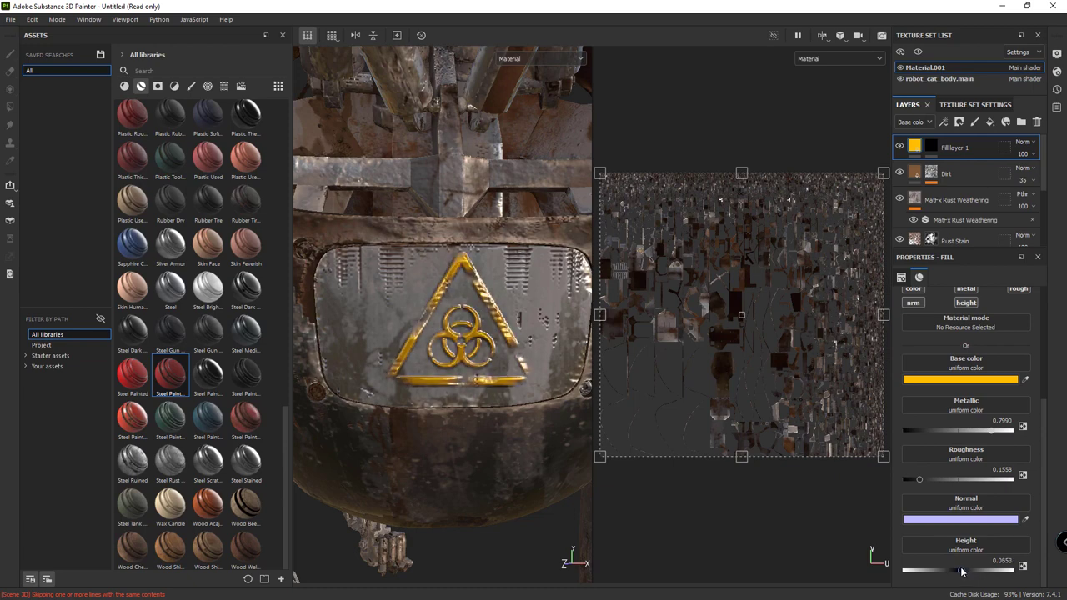
left_click_drag(961, 571, 958, 572)
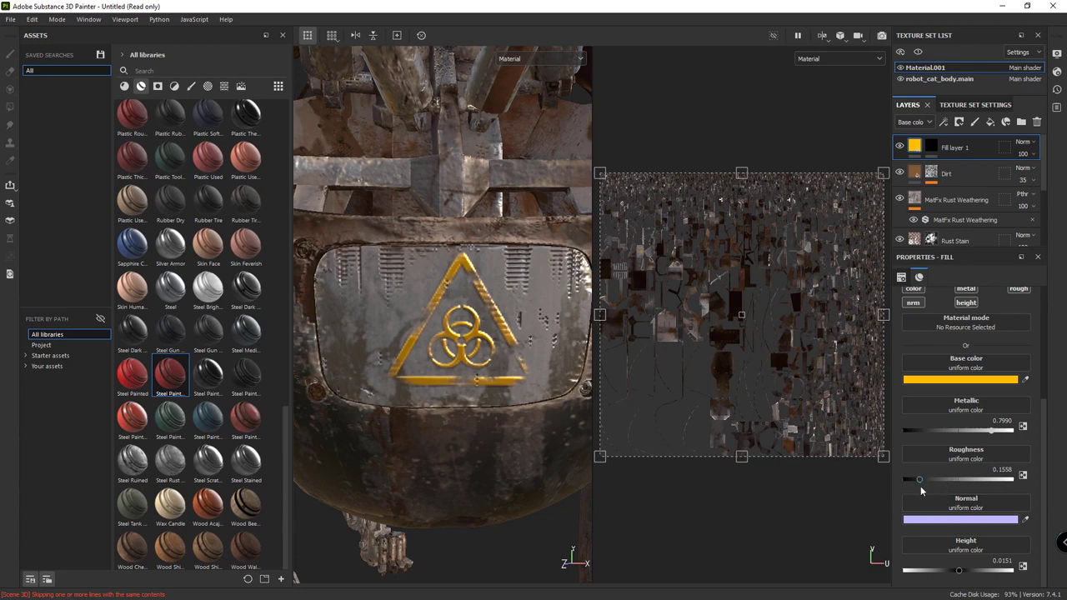
left_click_drag(943, 480, 934, 487)
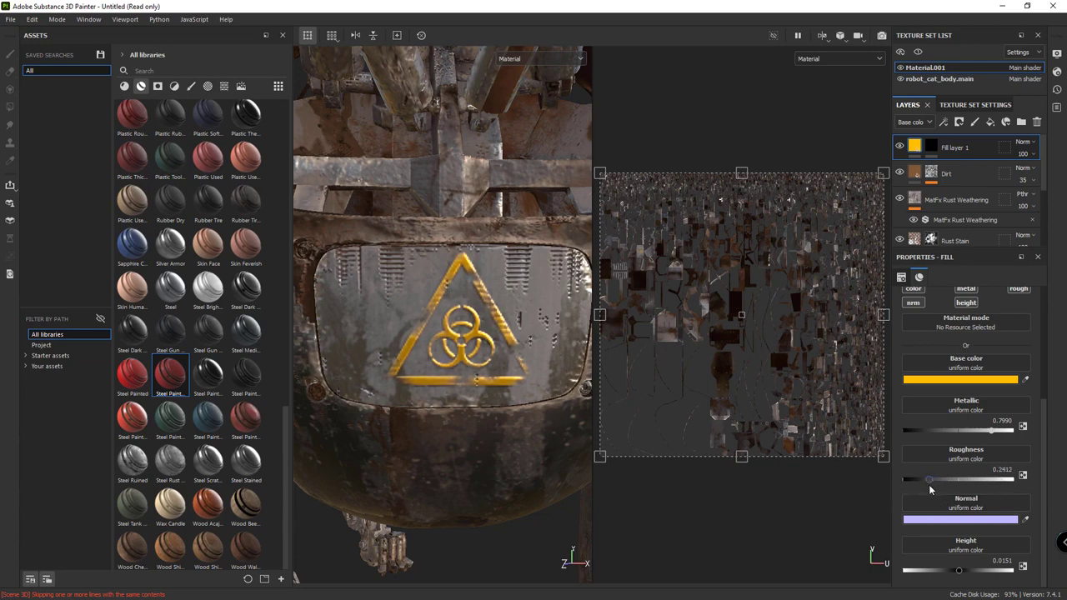
left_click_drag(970, 438, 915, 444)
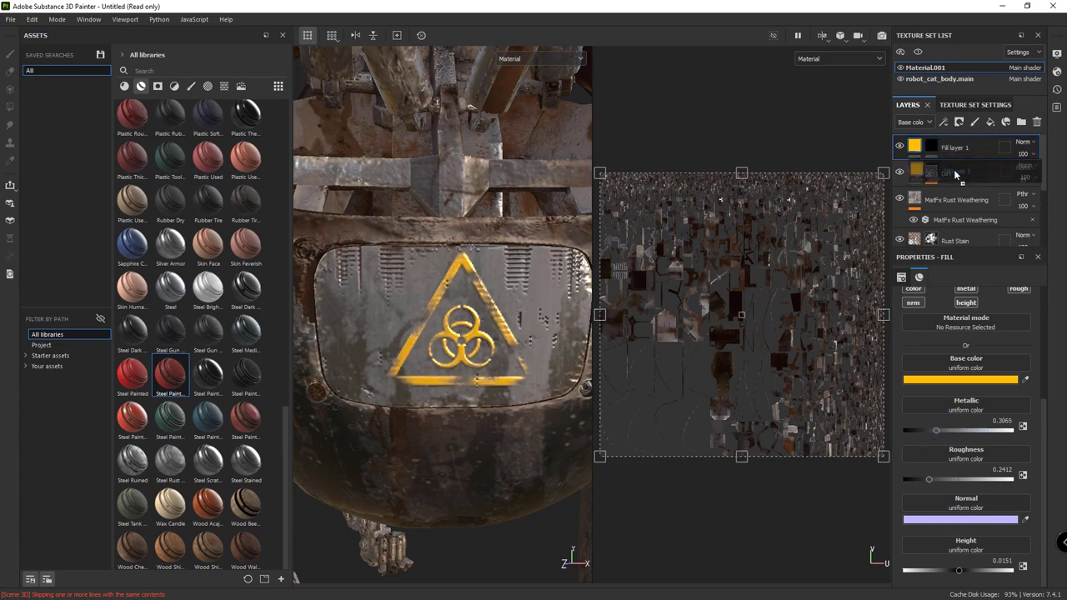
Step: Move Fill layer 1 below the rust weathering and Rust Stain layers in the stack
left_click_drag(940, 149, 949, 213)
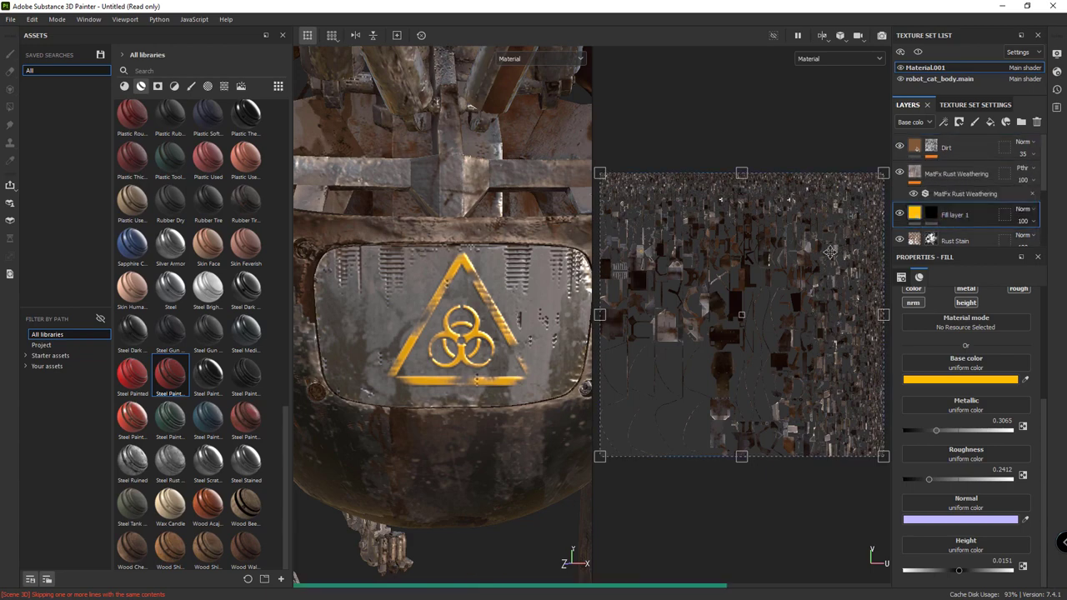
scroll(931, 163, "down", 2)
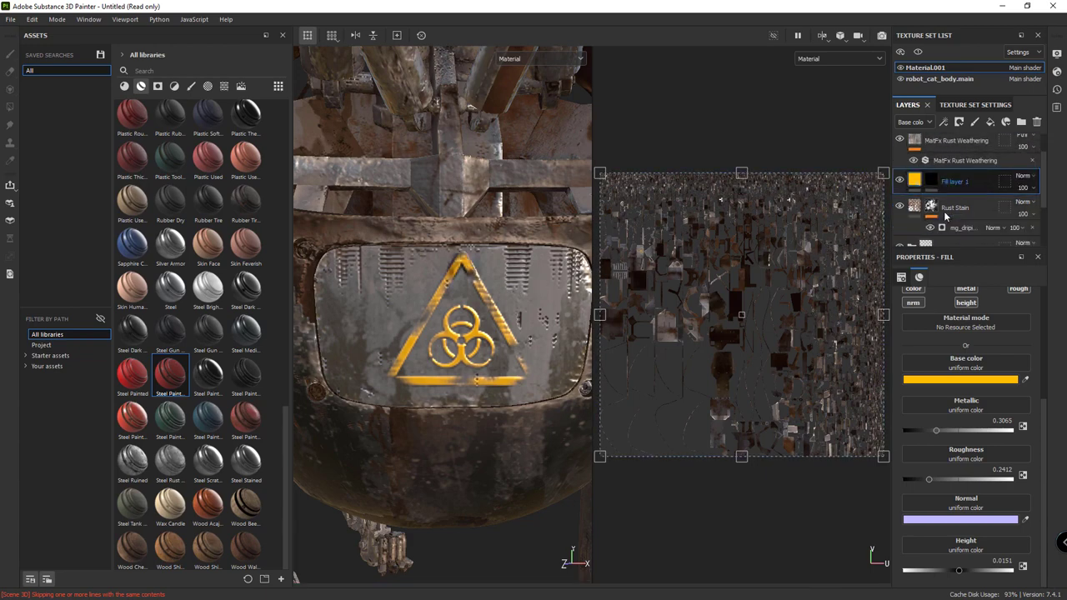
mouse_move(953, 155)
left_mouse_down()
mouse_move(948, 235)
mouse_move(956, 194)
left_mouse_up()
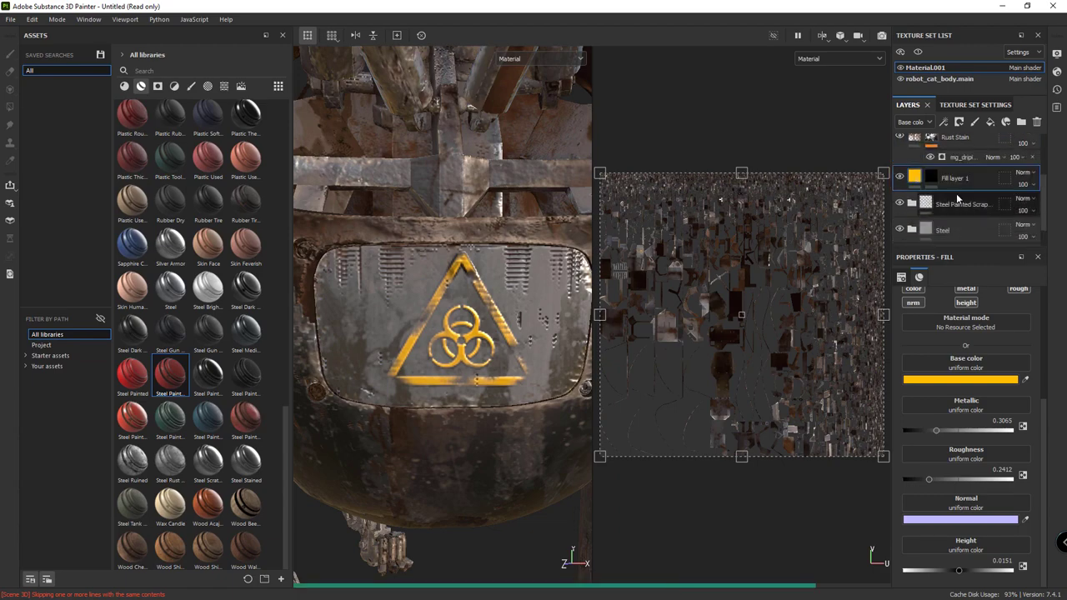
scroll(453, 379, "up", 3)
scroll(450, 374, "down", 3)
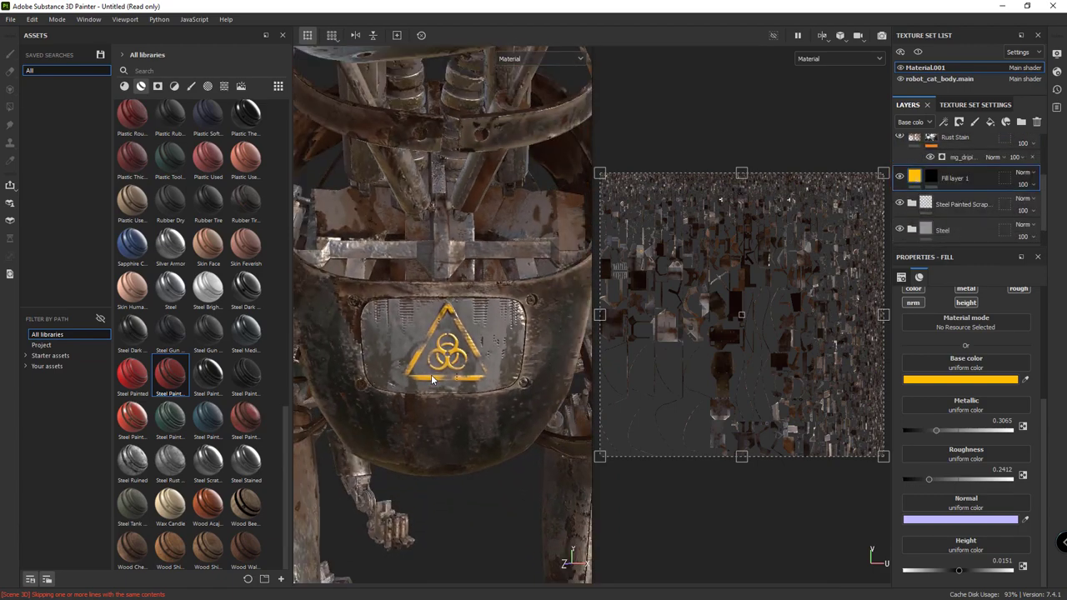
scroll(431, 374, "down", 3)
mouse_move(425, 384)
left_mouse_down("alt")
mouse_move(426, 438)
mouse_move(471, 422)
mouse_move(428, 423)
left_mouse_up("alt")
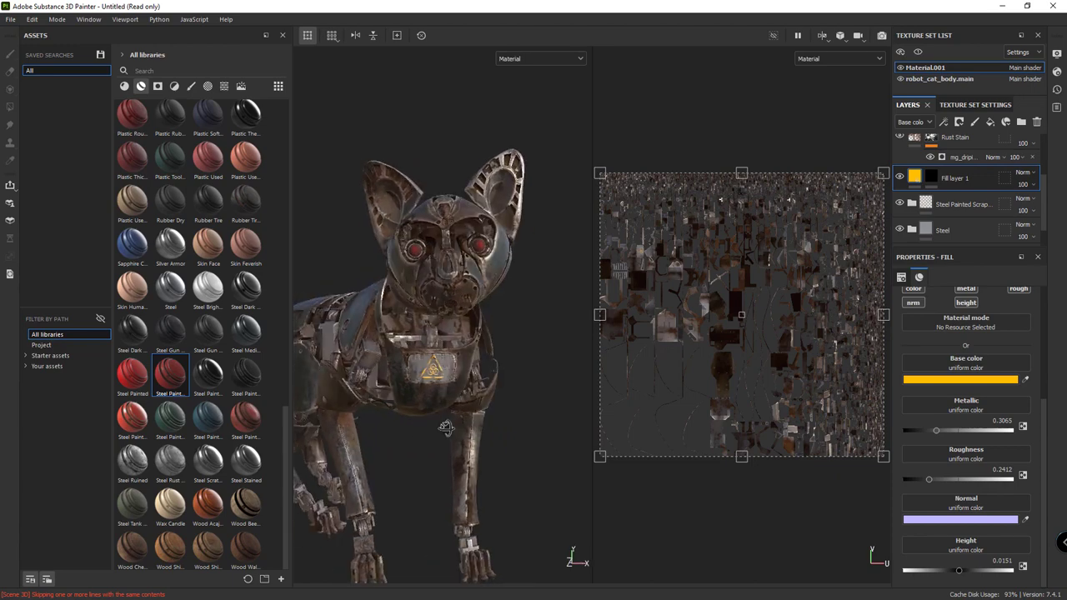
scroll(429, 423, "up", 2)
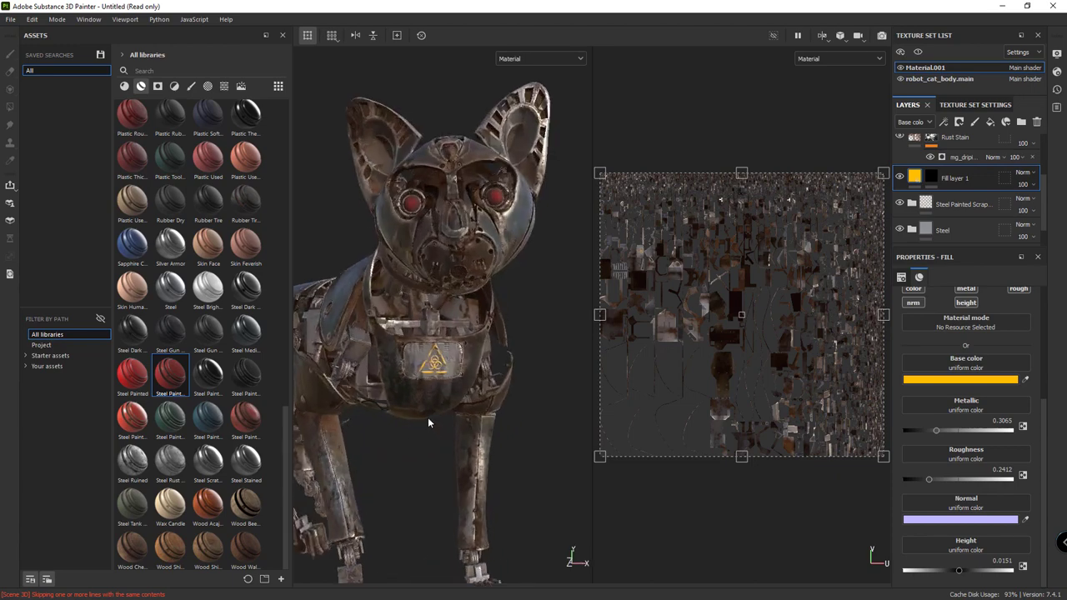
Step: Recolour Fill layer 1's base colour from yellow to dark red 630000
left_click(961, 380)
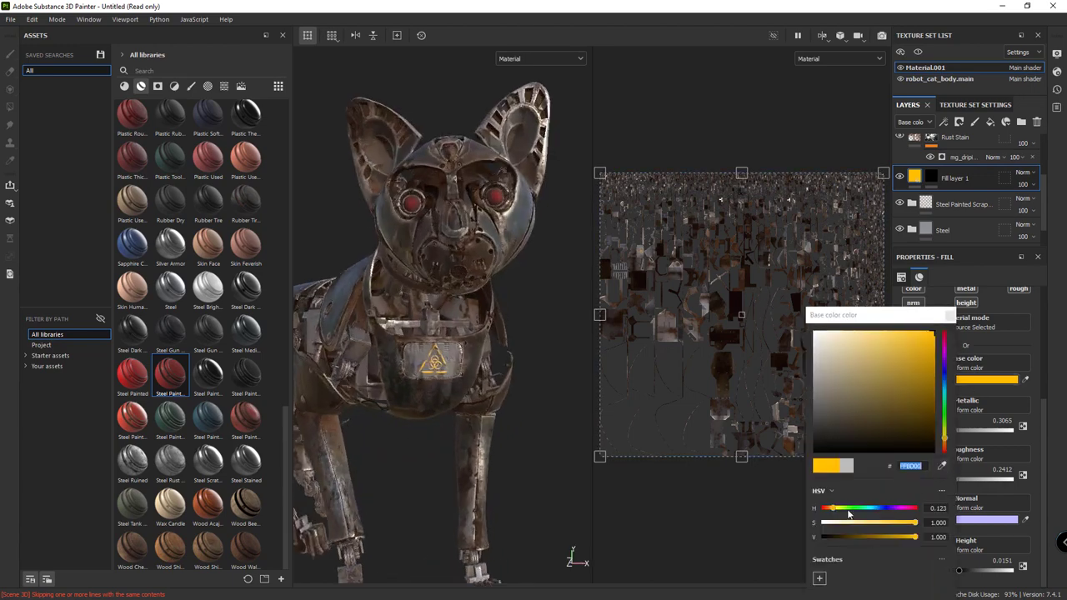
left_click_drag(832, 508, 797, 511)
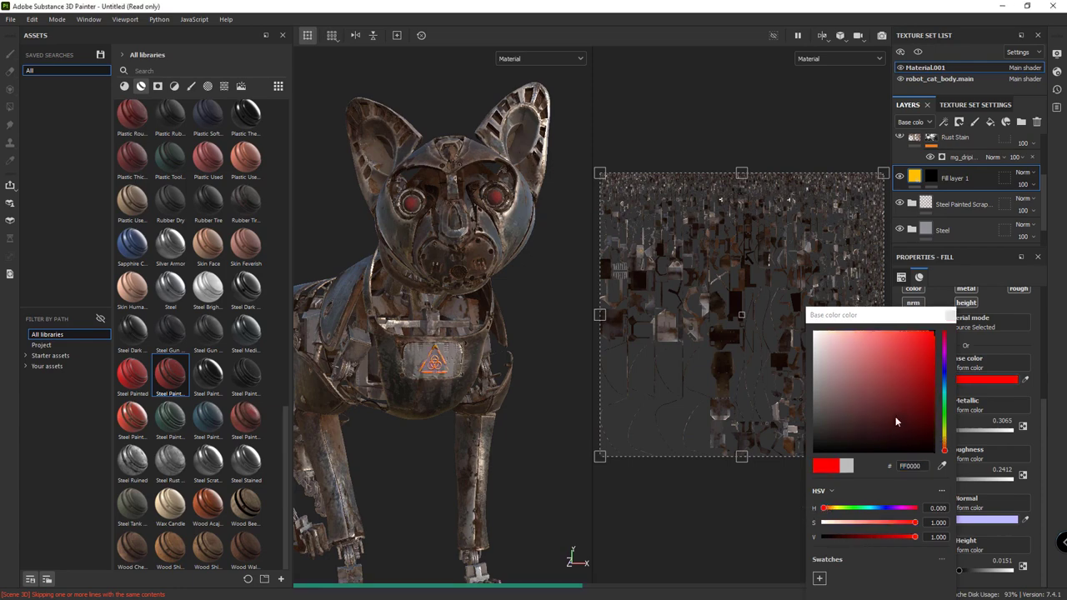
left_click(929, 396)
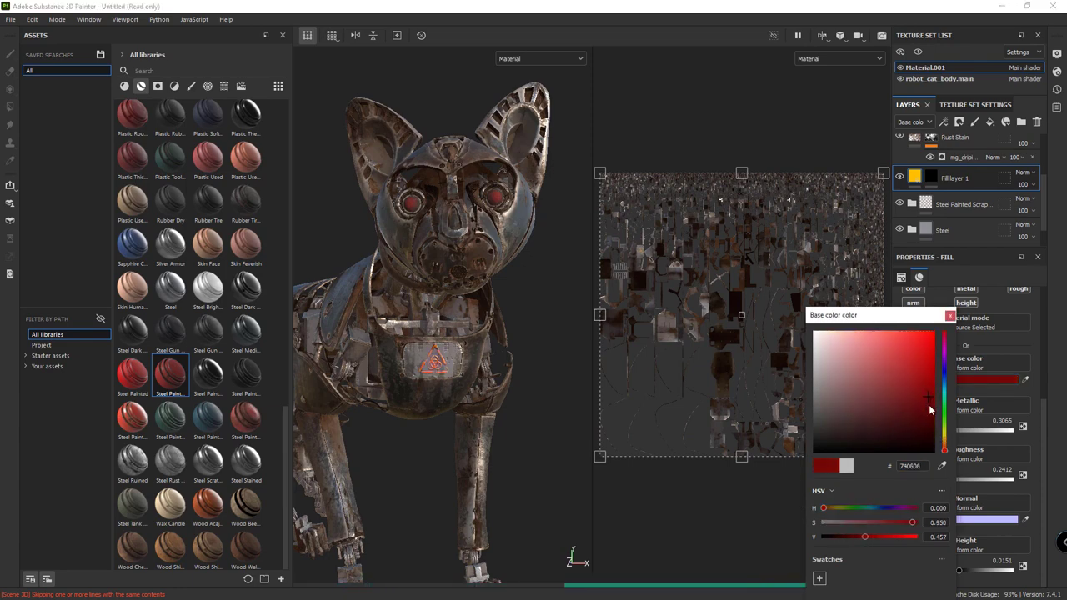
left_click_drag(930, 399, 945, 396)
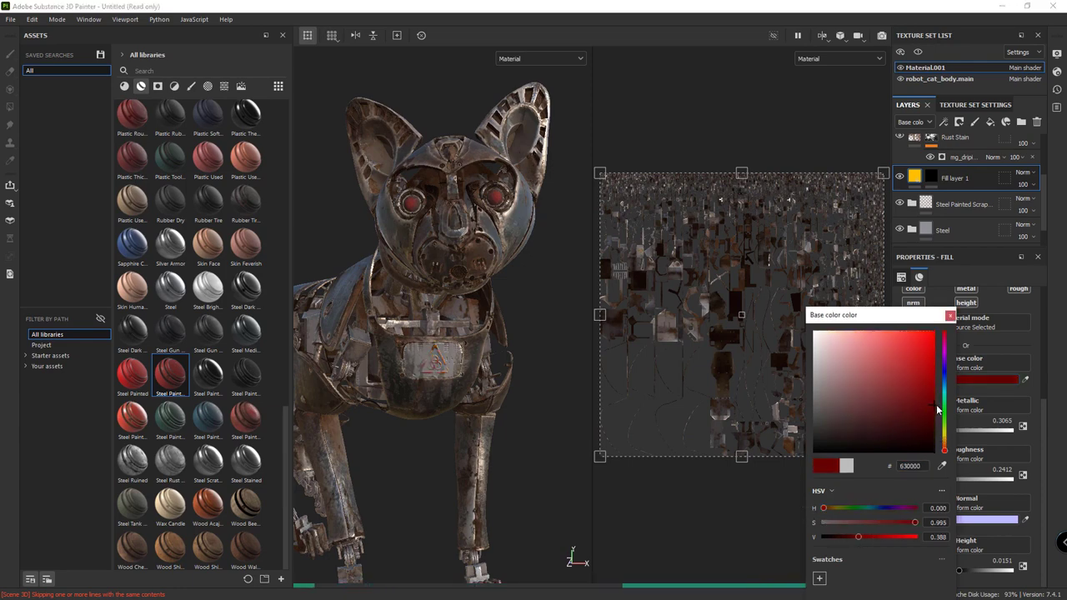
left_click(987, 343)
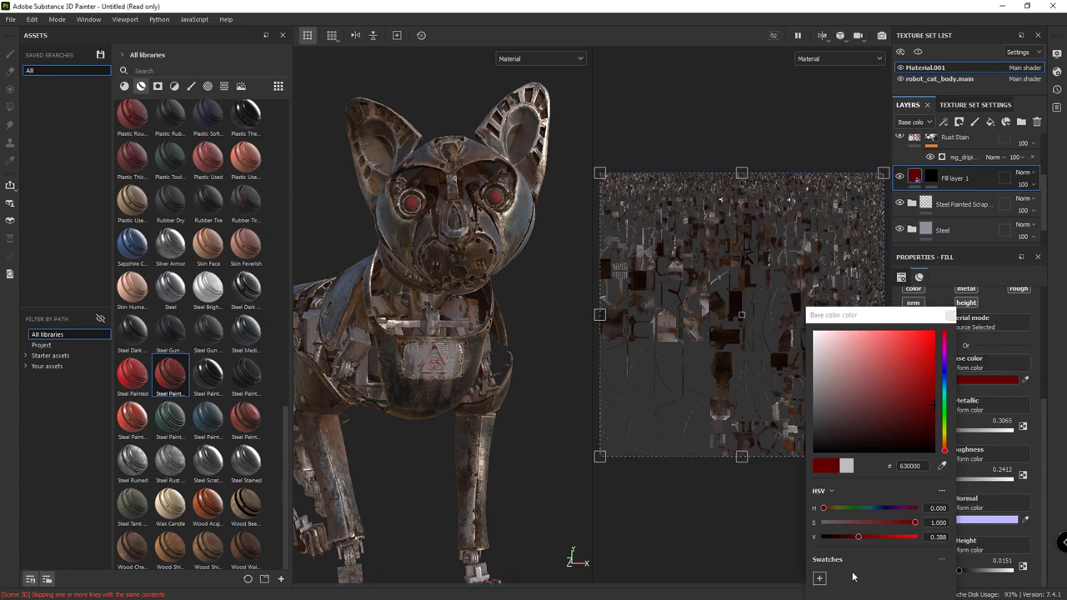
left_click_drag(905, 323, 877, 169)
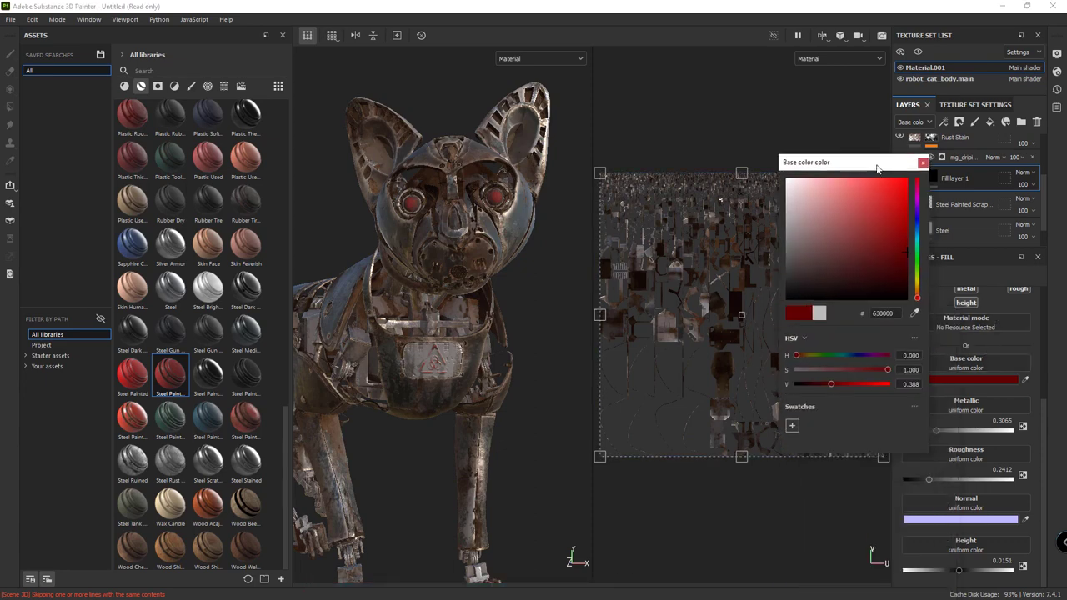
left_click(922, 163)
scroll(377, 360, "down", 5)
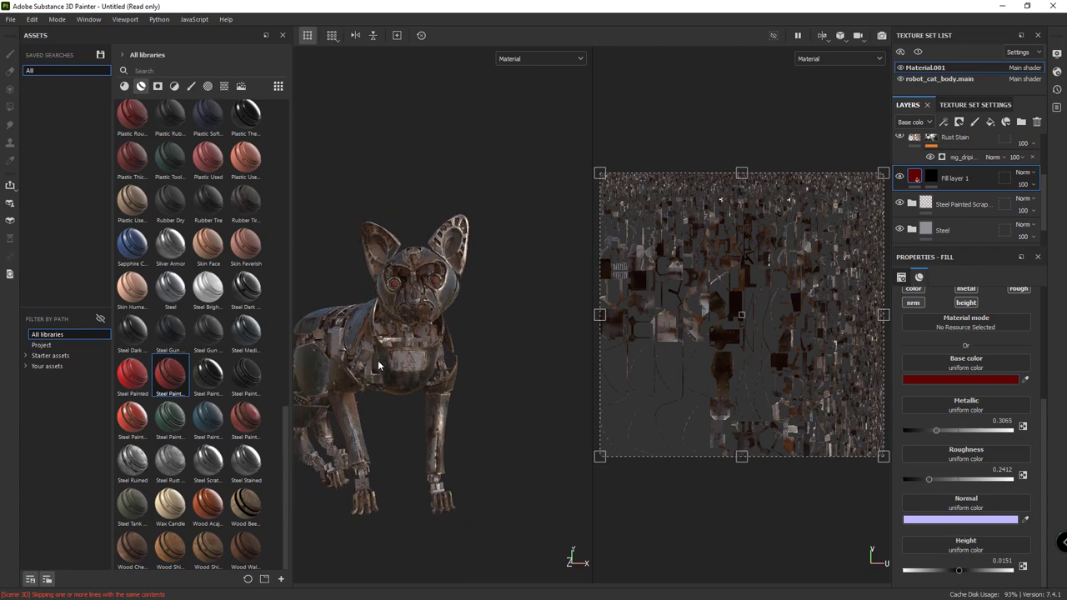
left_click_drag(378, 360, 417, 397, "alt")
scroll(427, 318, "up", 3)
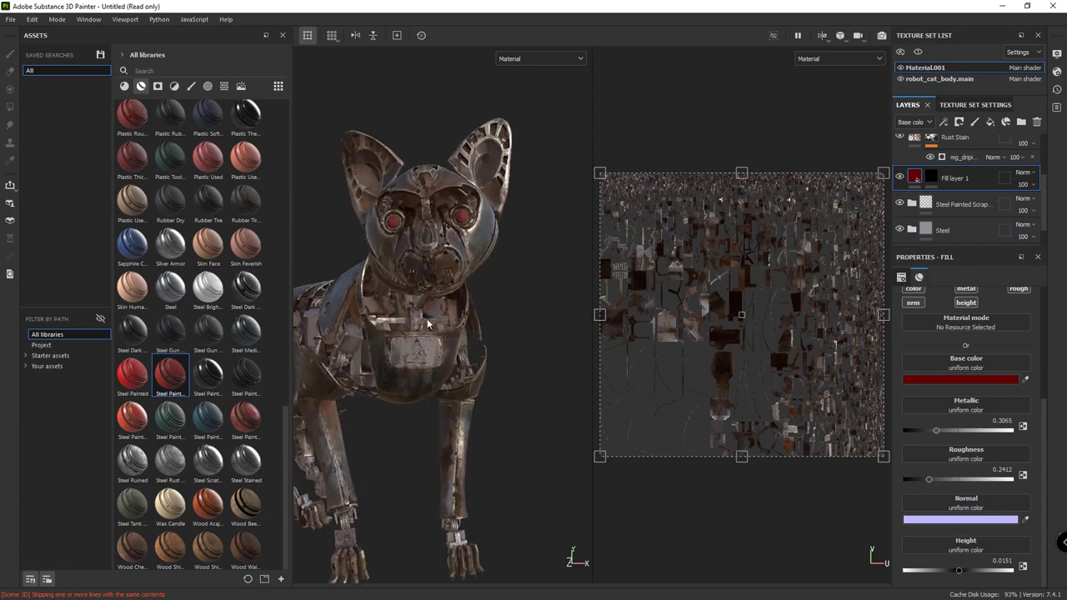
mouse_move(507, 330)
left_mouse_down("alt")
mouse_move(484, 318)
mouse_move(356, 359)
mouse_move(357, 371)
mouse_move(421, 344)
mouse_move(477, 370)
mouse_move(426, 398)
mouse_move(505, 354)
left_mouse_up("alt")
scroll(411, 349, "down", 3)
scroll(476, 371, "up", 3)
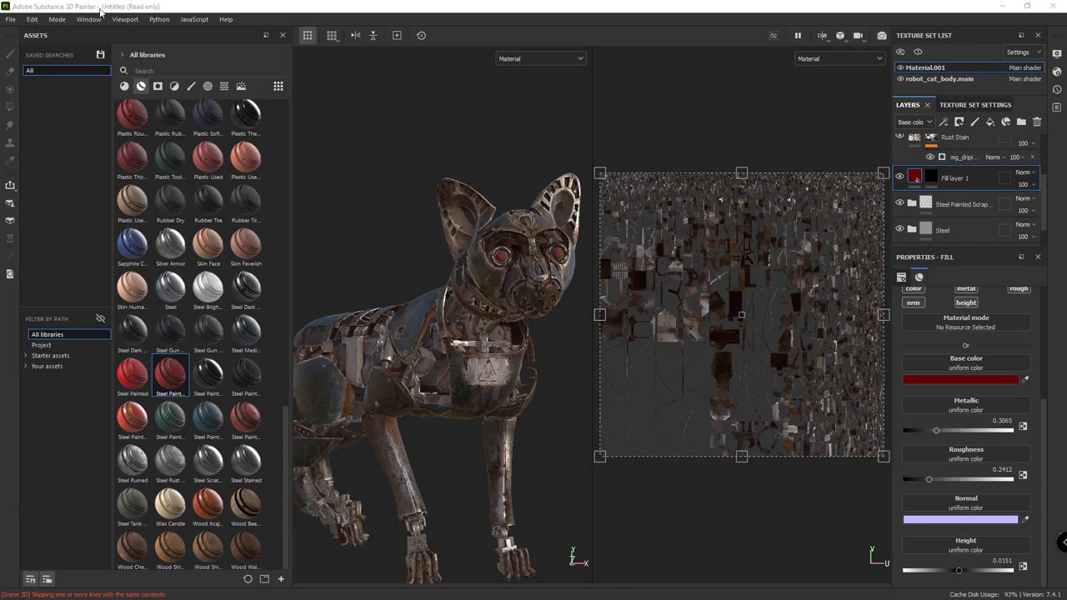
Step: Open the Export textures dialog from the File menu
left_click(11, 19)
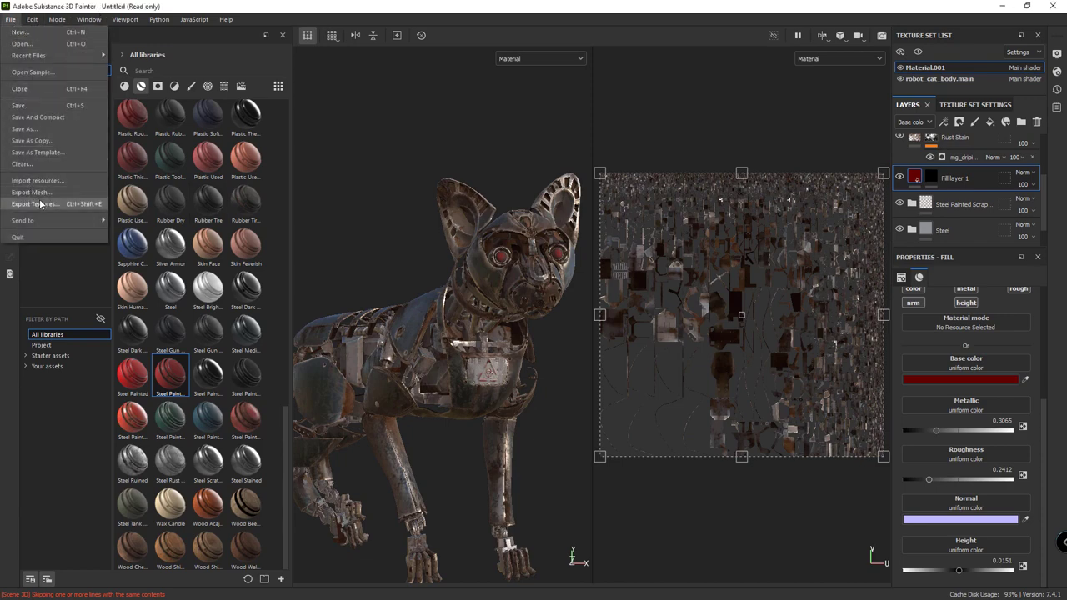
left_click(80, 206)
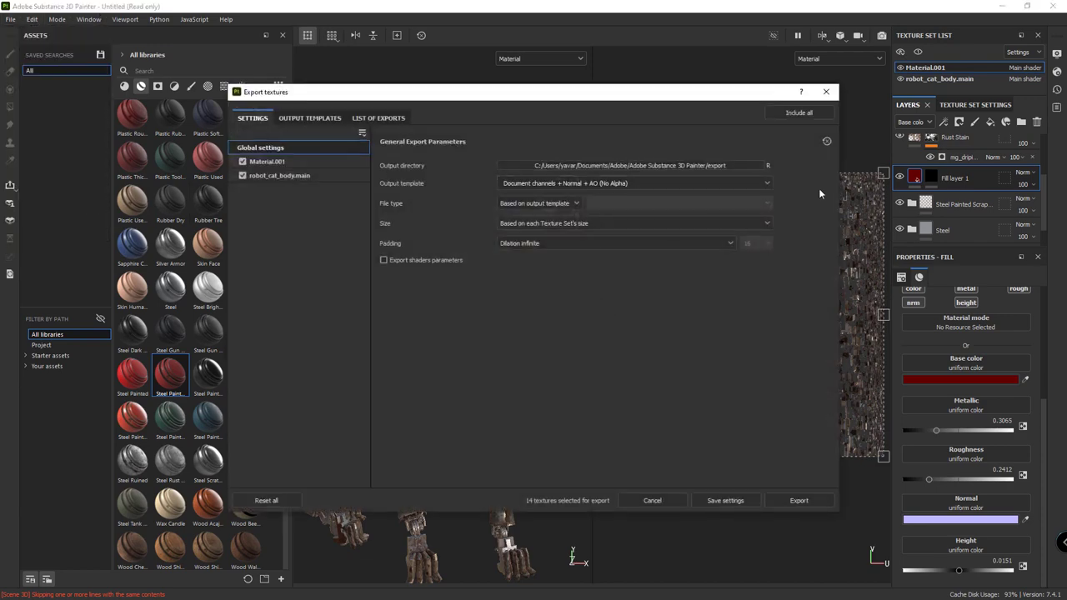